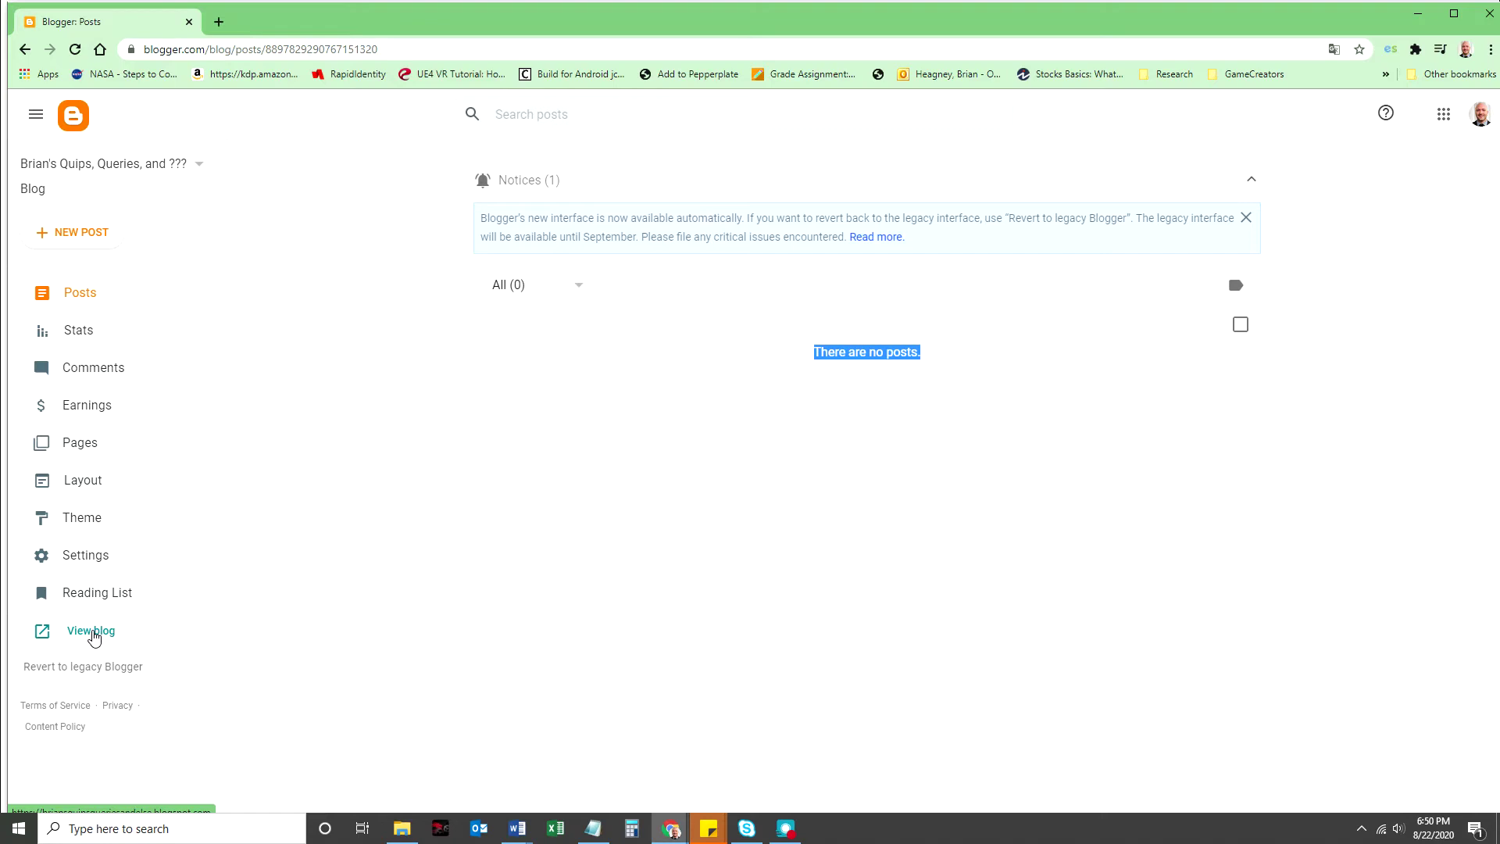
# Step: Open the live blog in a new tab and examine its title and web address
pyautogui.rightClick(93, 637)
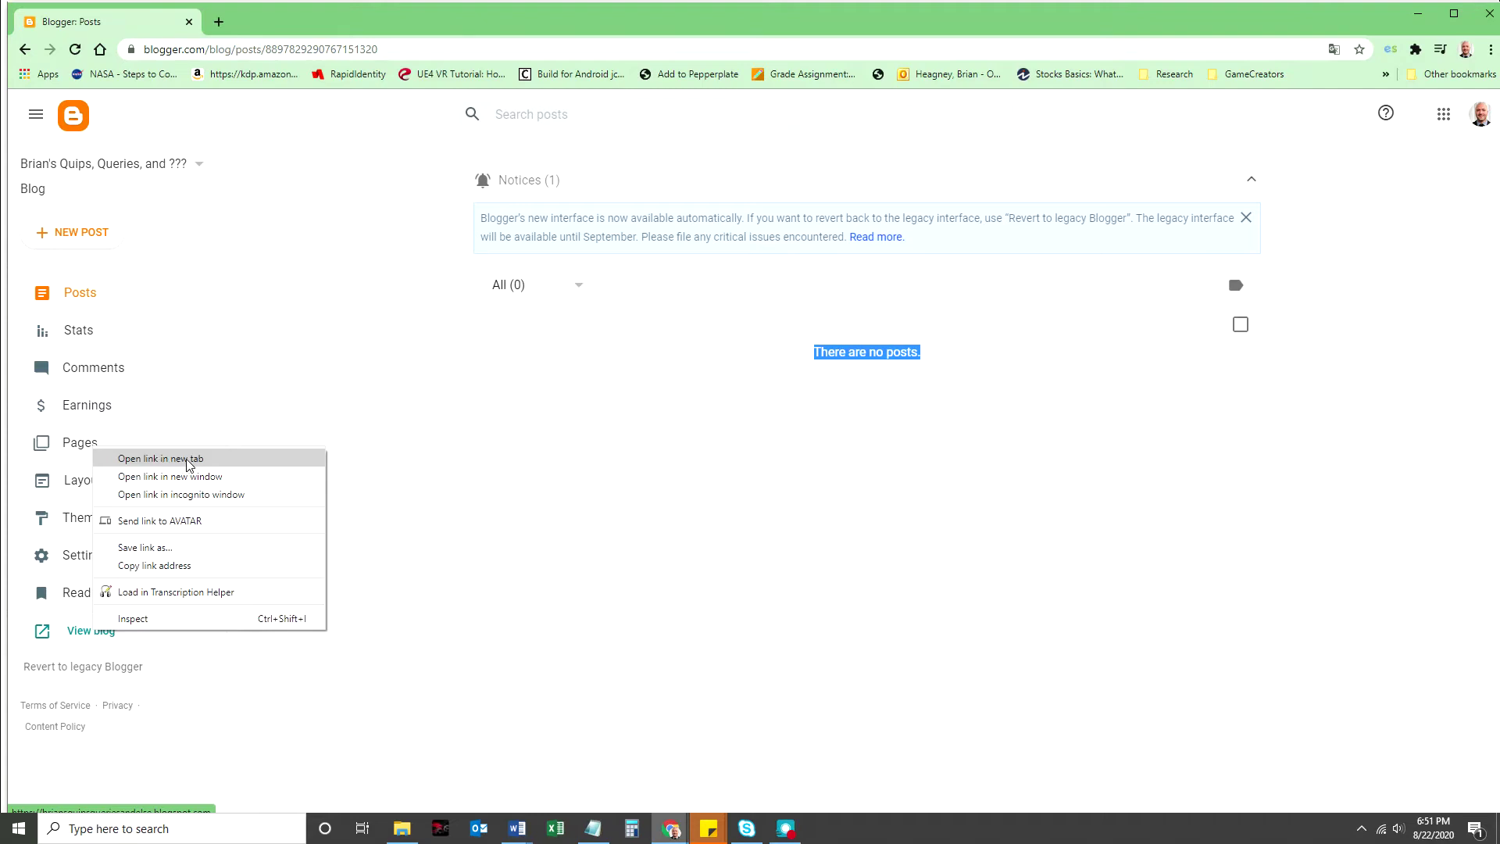
pyautogui.click(173, 466)
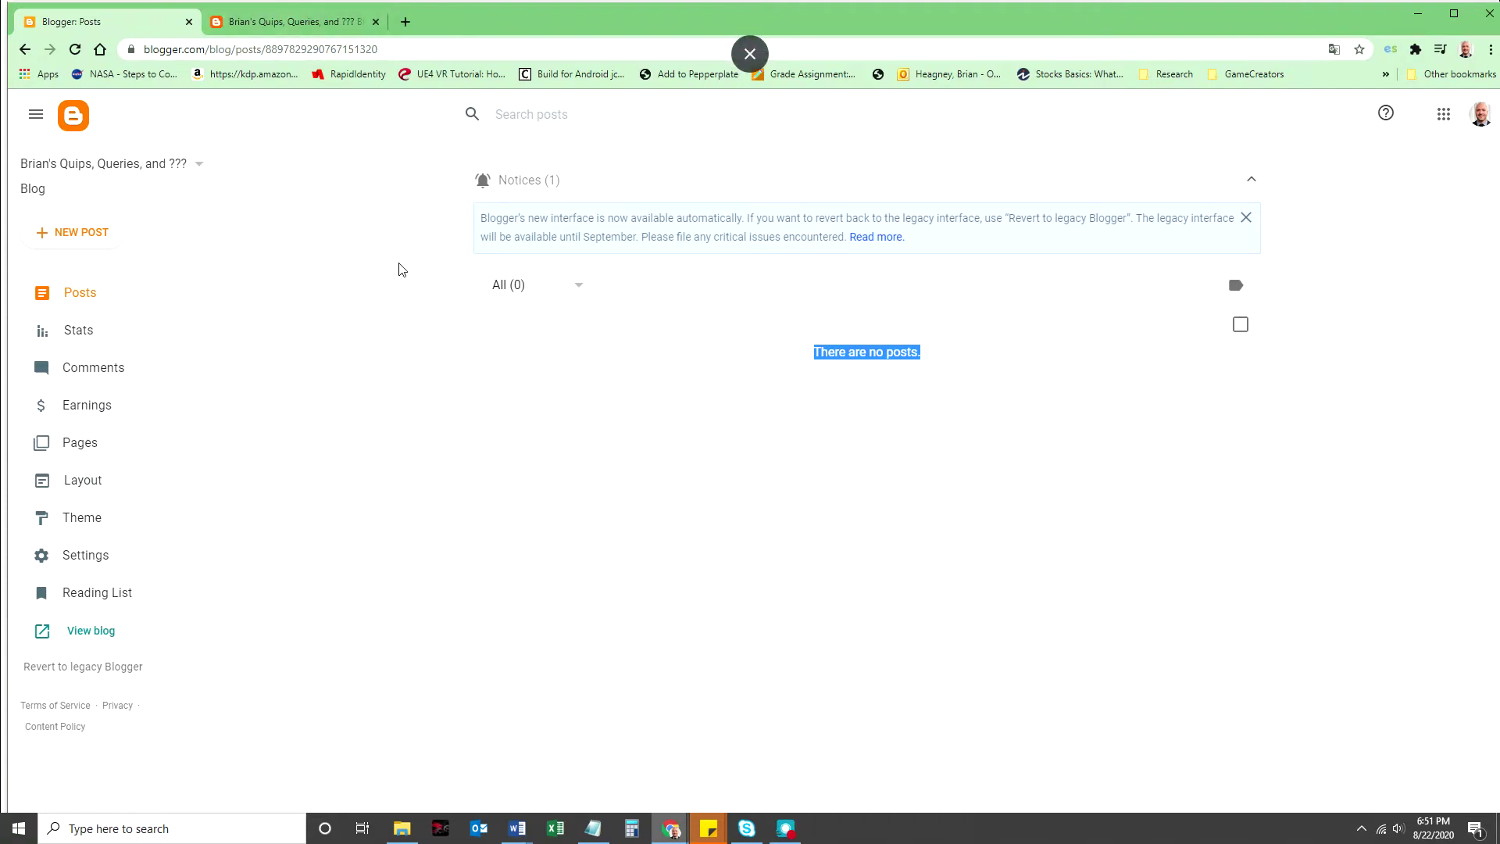
pyautogui.click(275, 19)
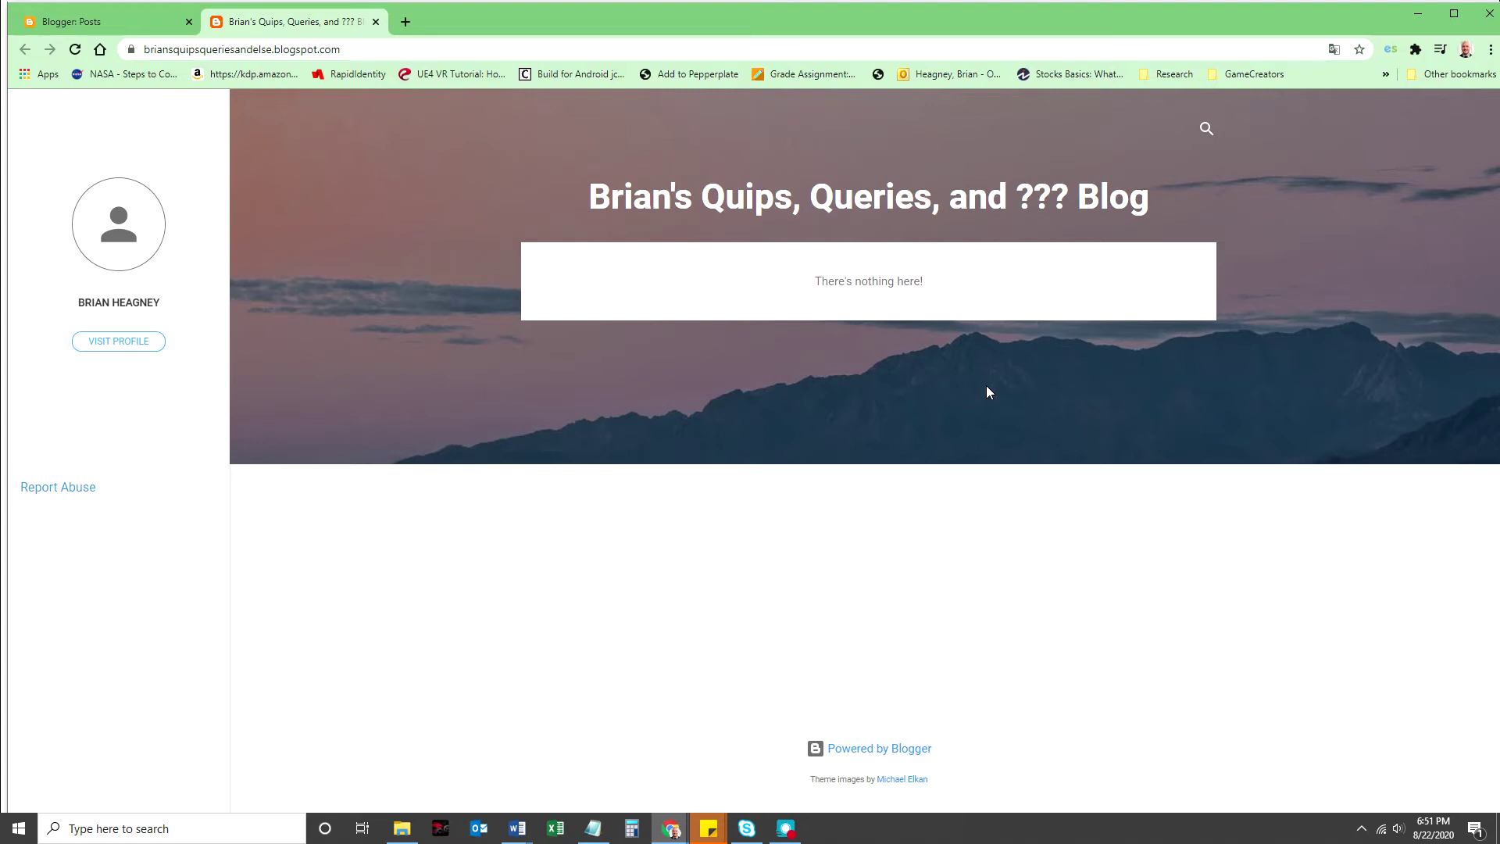
pyautogui.moveTo(579, 197); pyautogui.dragTo(1207, 189)
pyautogui.click(1028, 193)
pyautogui.moveTo(598, 196); pyautogui.dragTo(1135, 210)
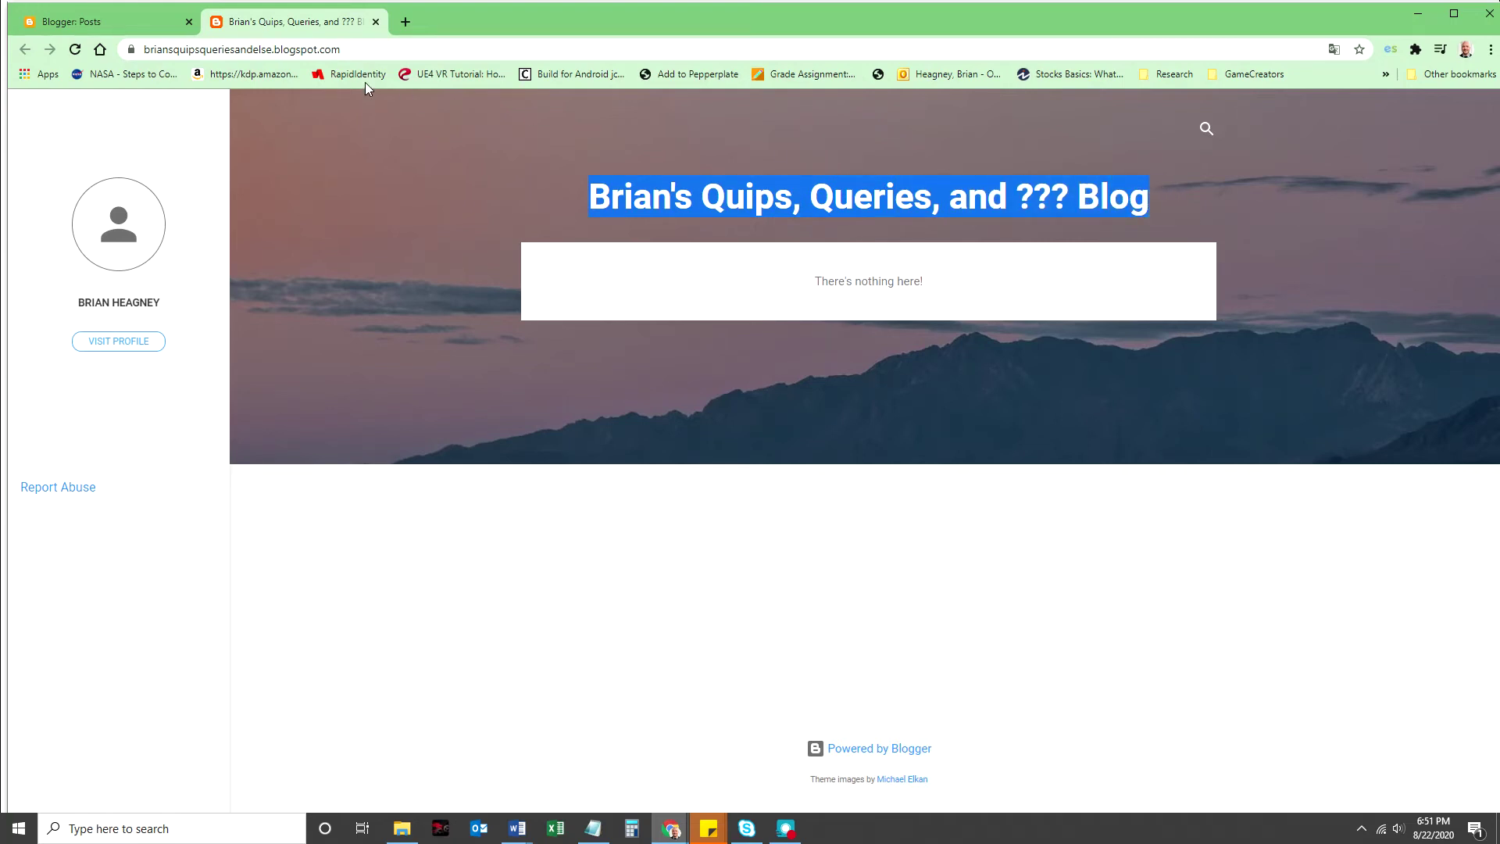
pyautogui.click(146, 51)
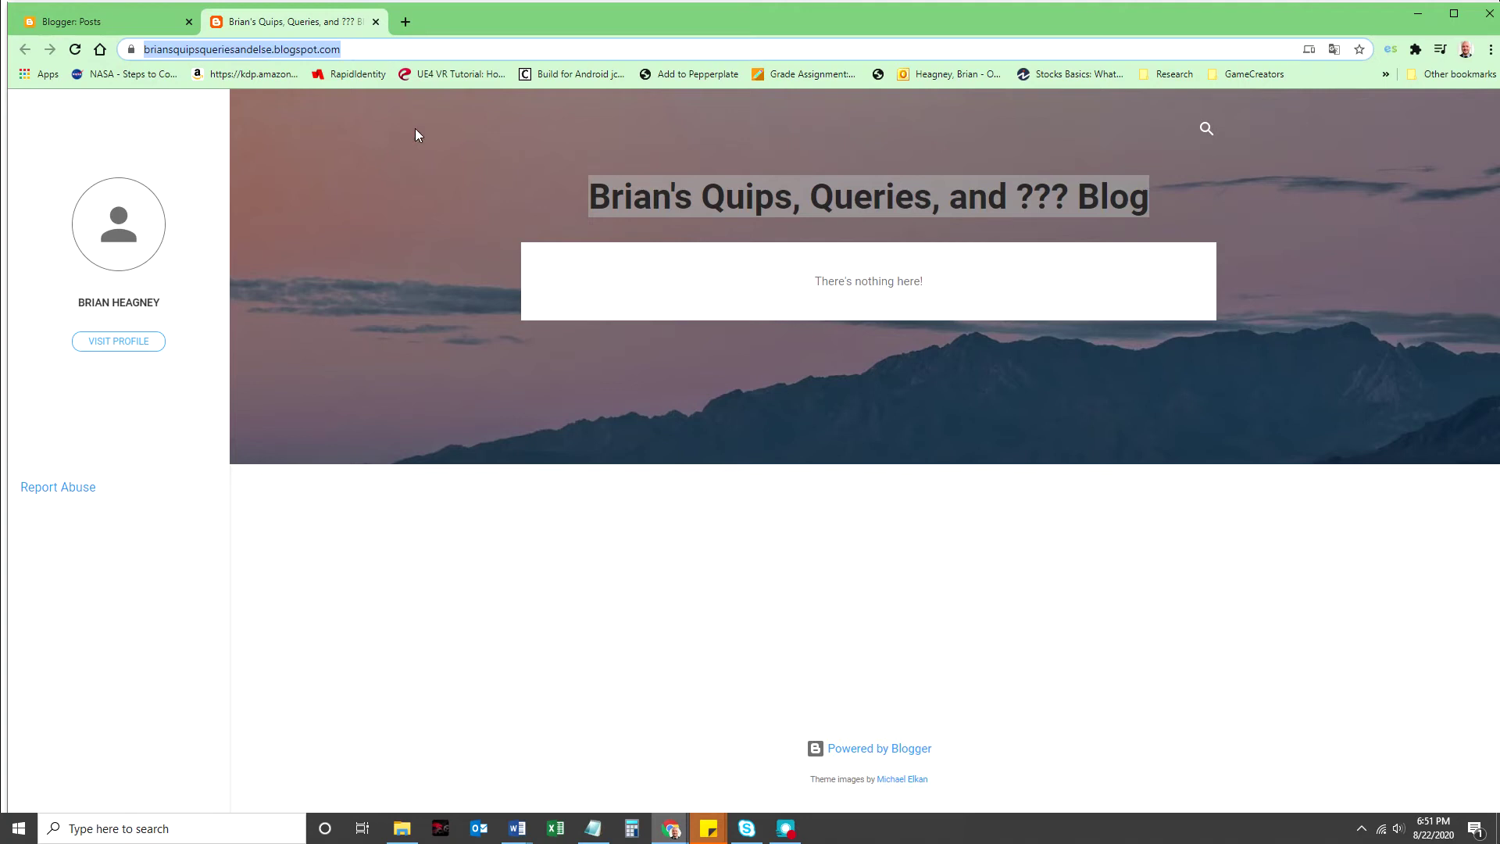
# Step: Return to the blog's dashboard and create a new post titled "Introducing" followed by the author's surname
pyautogui.click(105, 23)
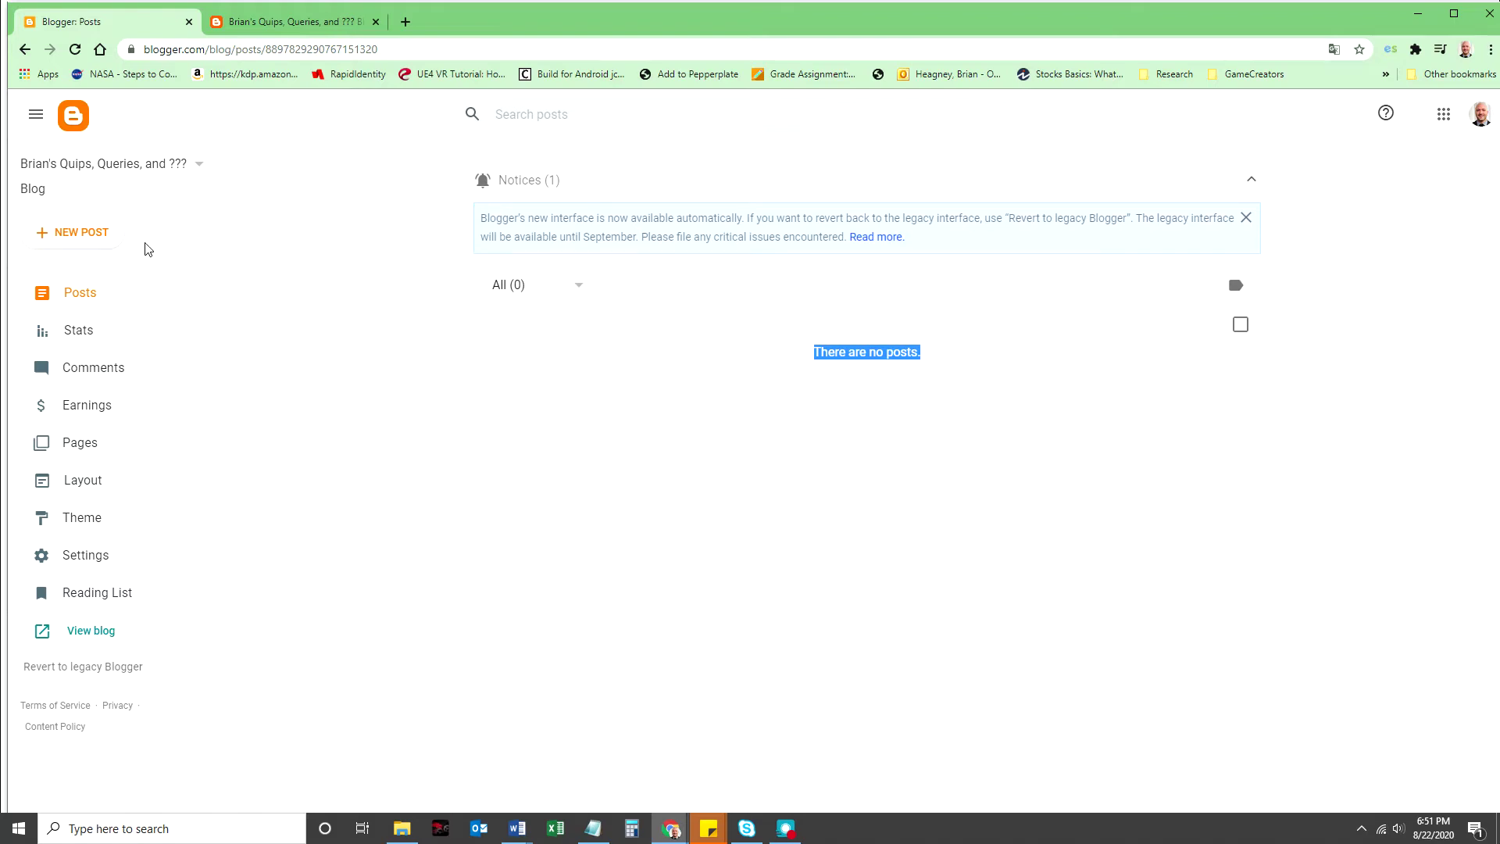
pyautogui.click(93, 239)
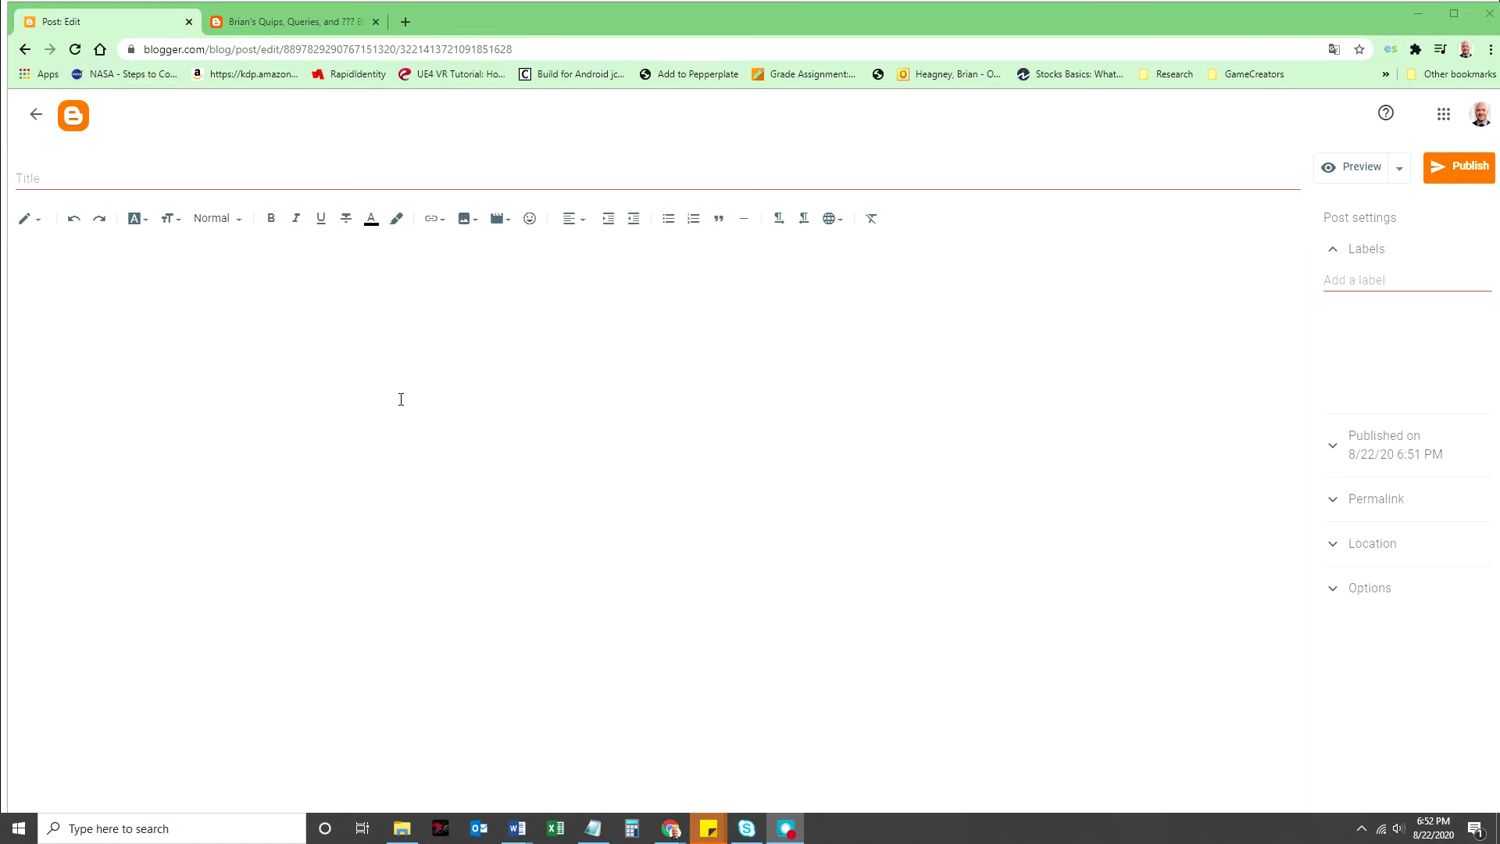
pyautogui.click(44, 175)
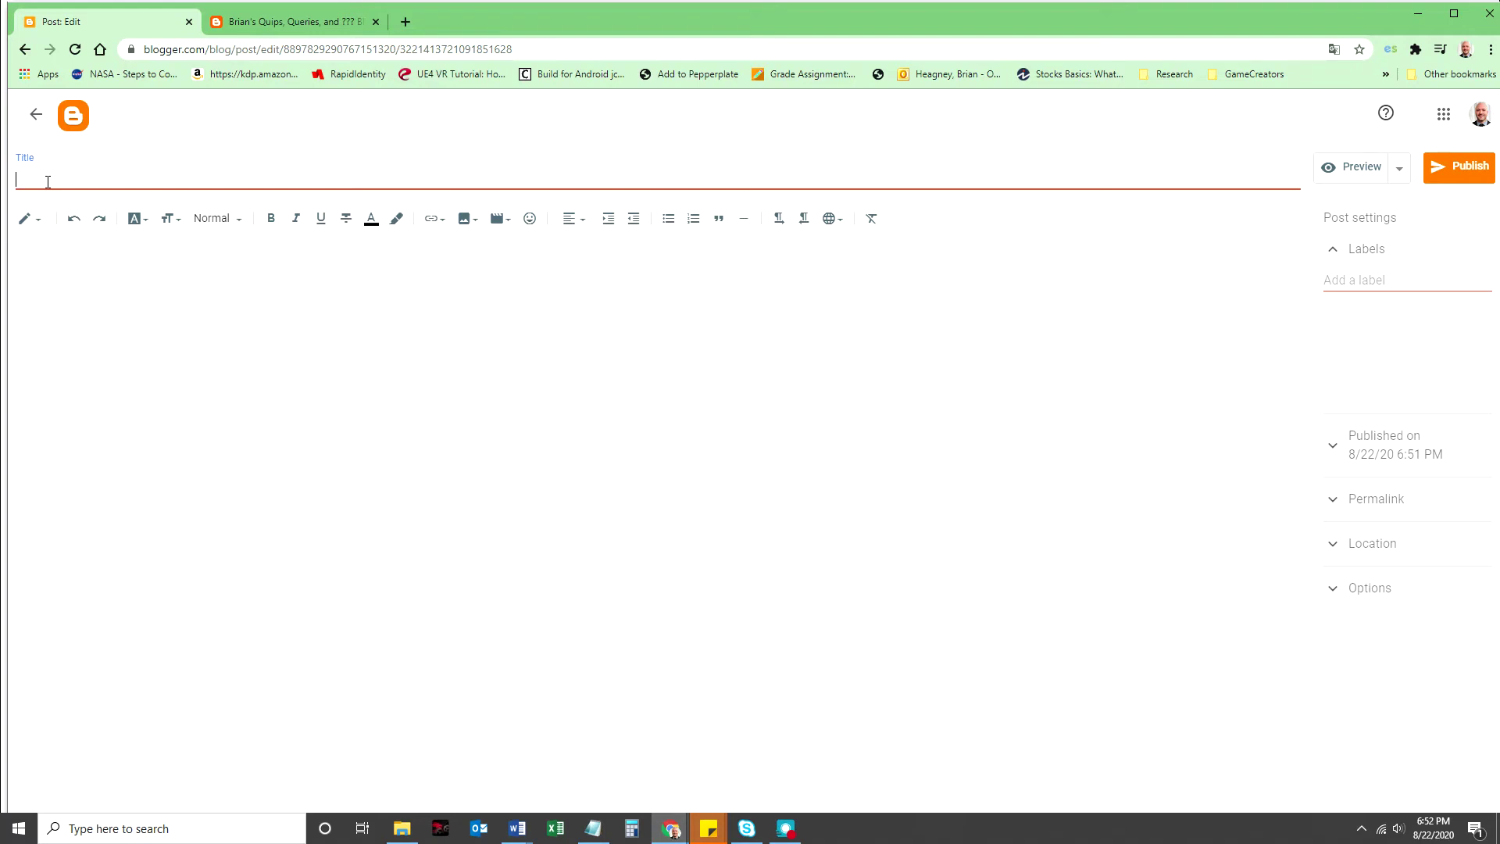
pyautogui.write('Introducting')
pyautogui.press('BackSpace')
pyautogui.press('BackSpace')
pyautogui.press('BackSpace')
pyautogui.press('BackSpace')
pyautogui.write('ing Heagney')
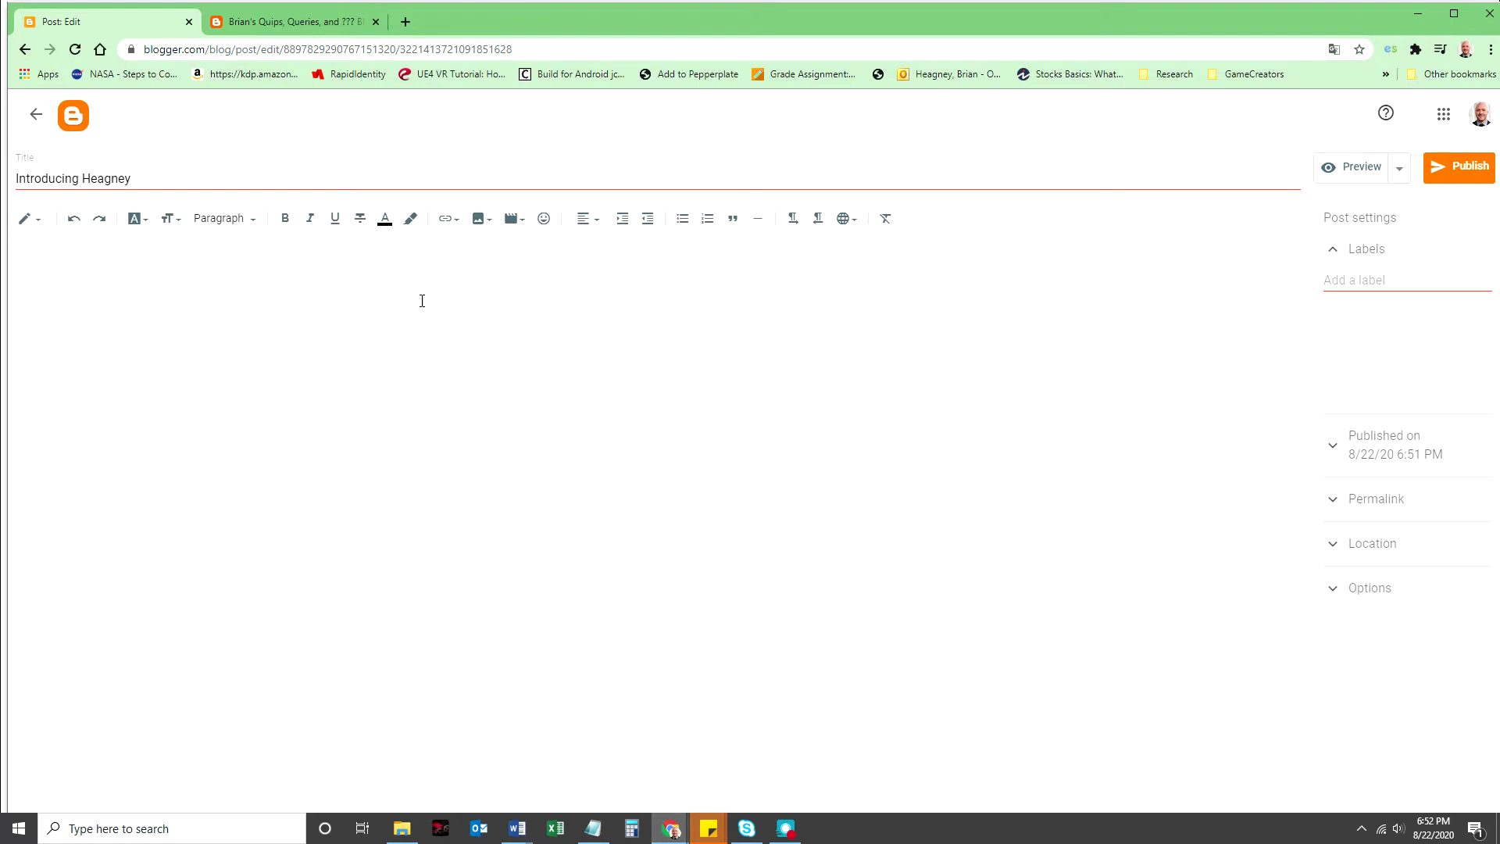
# Step: View the post's HTML source and return the editor to Compose view
pyautogui.click(41, 225)
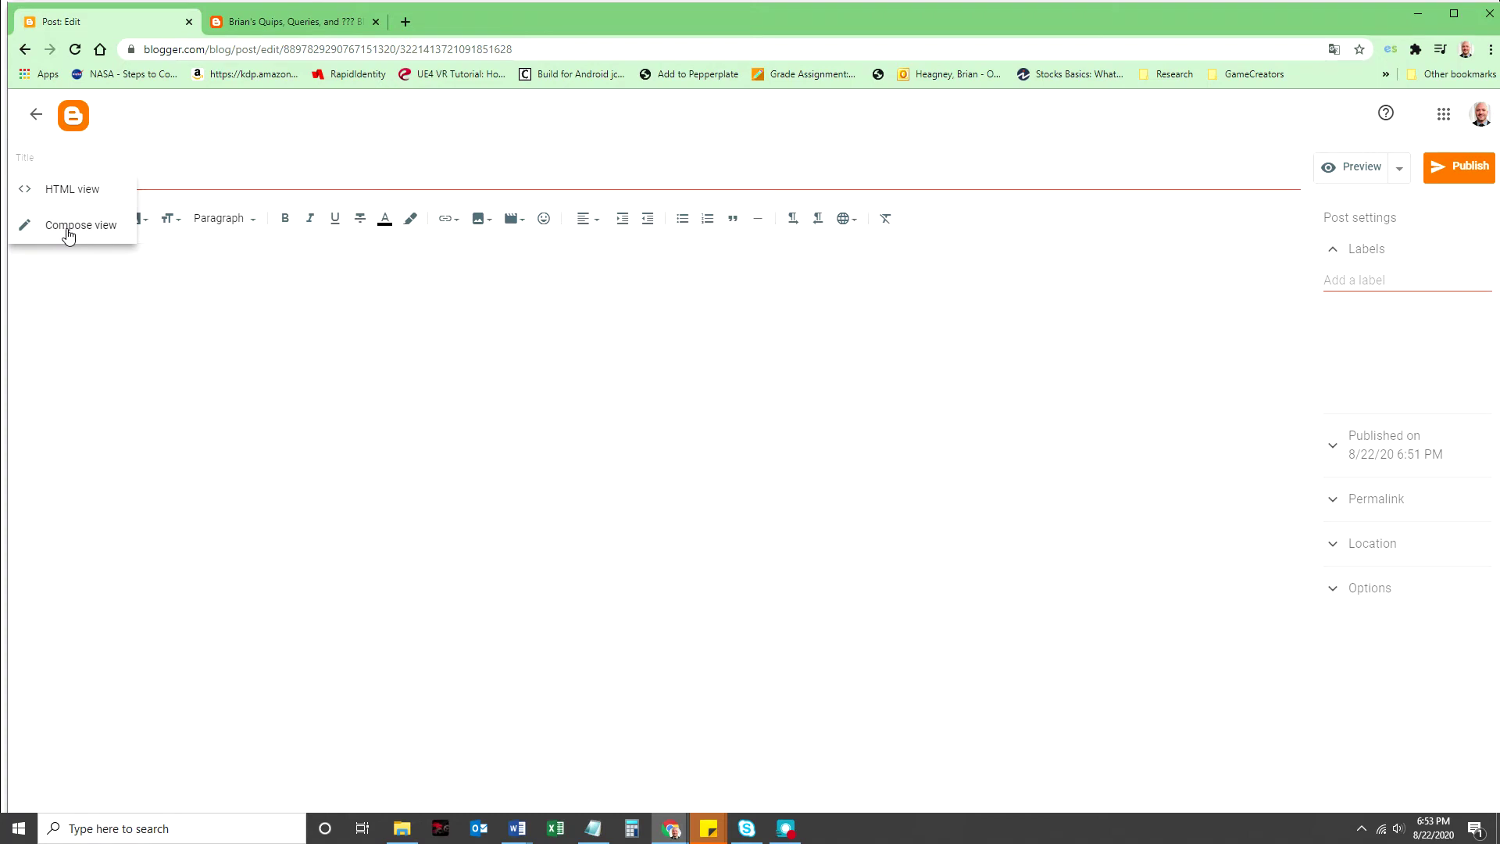
pyautogui.click(49, 195)
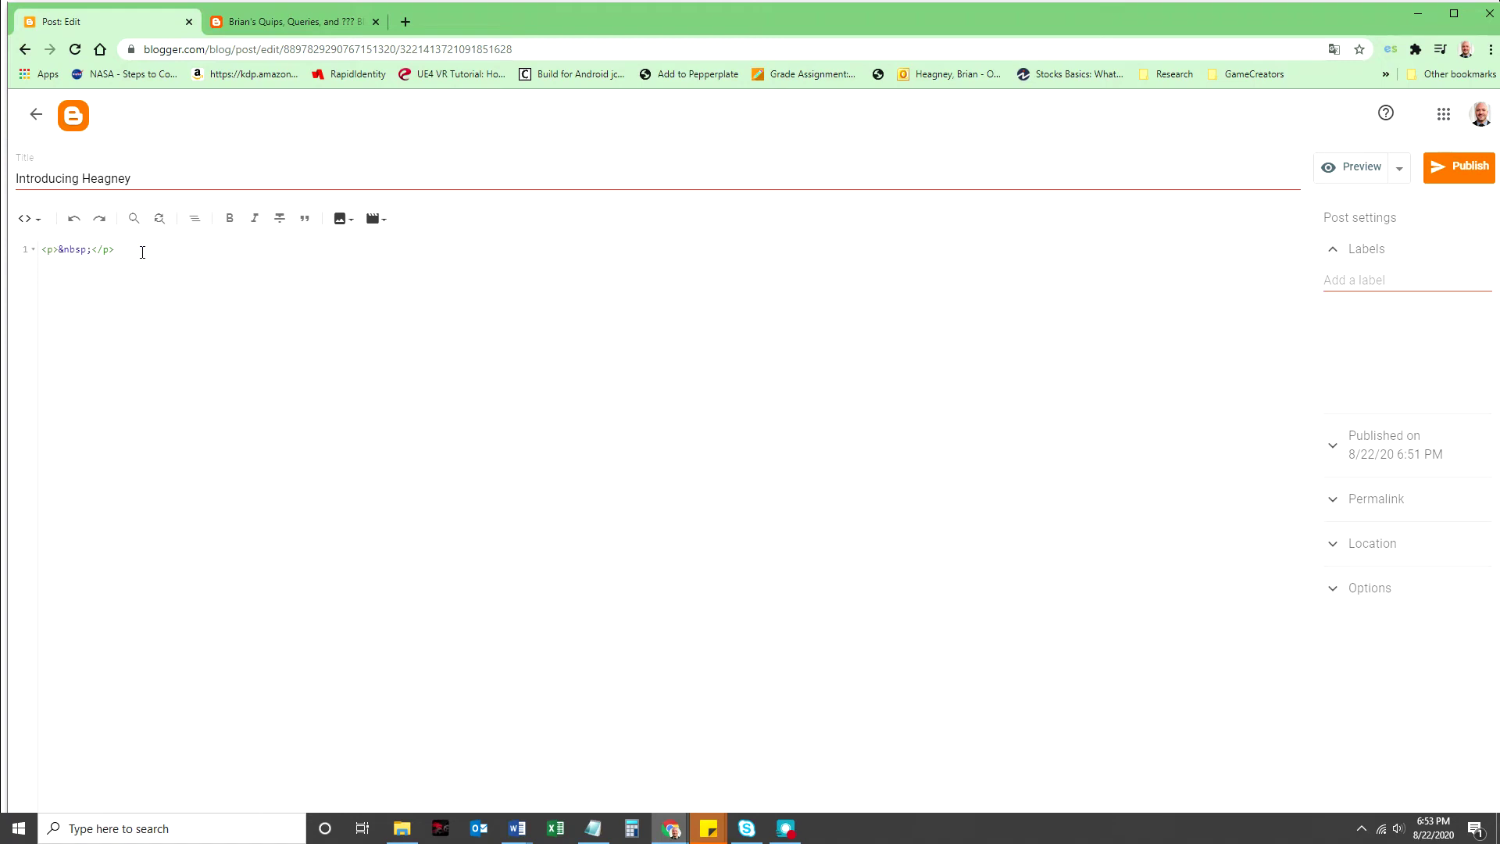
pyautogui.click(37, 229)
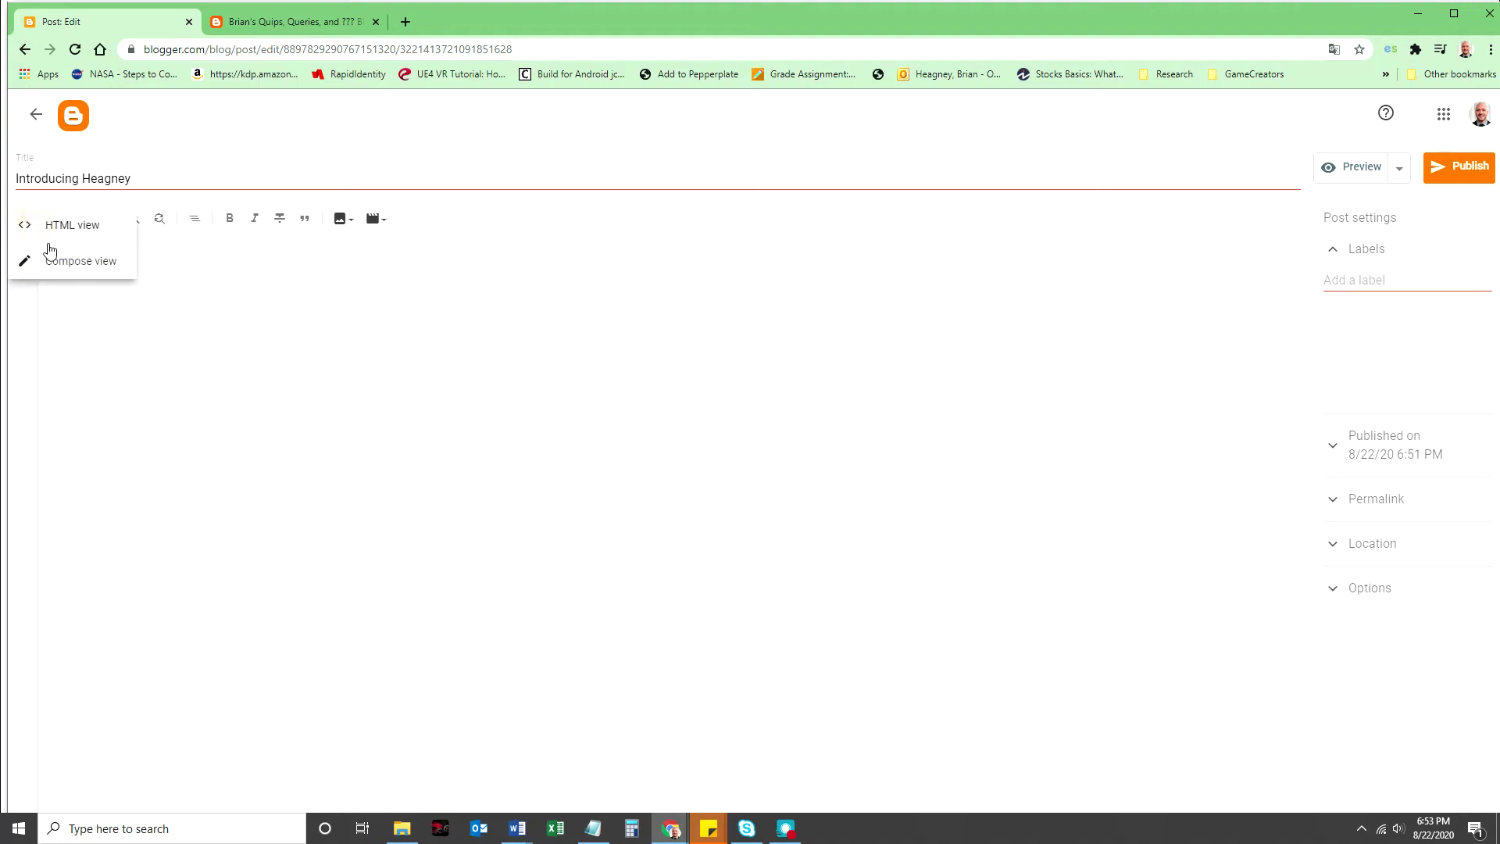
pyautogui.click(84, 268)
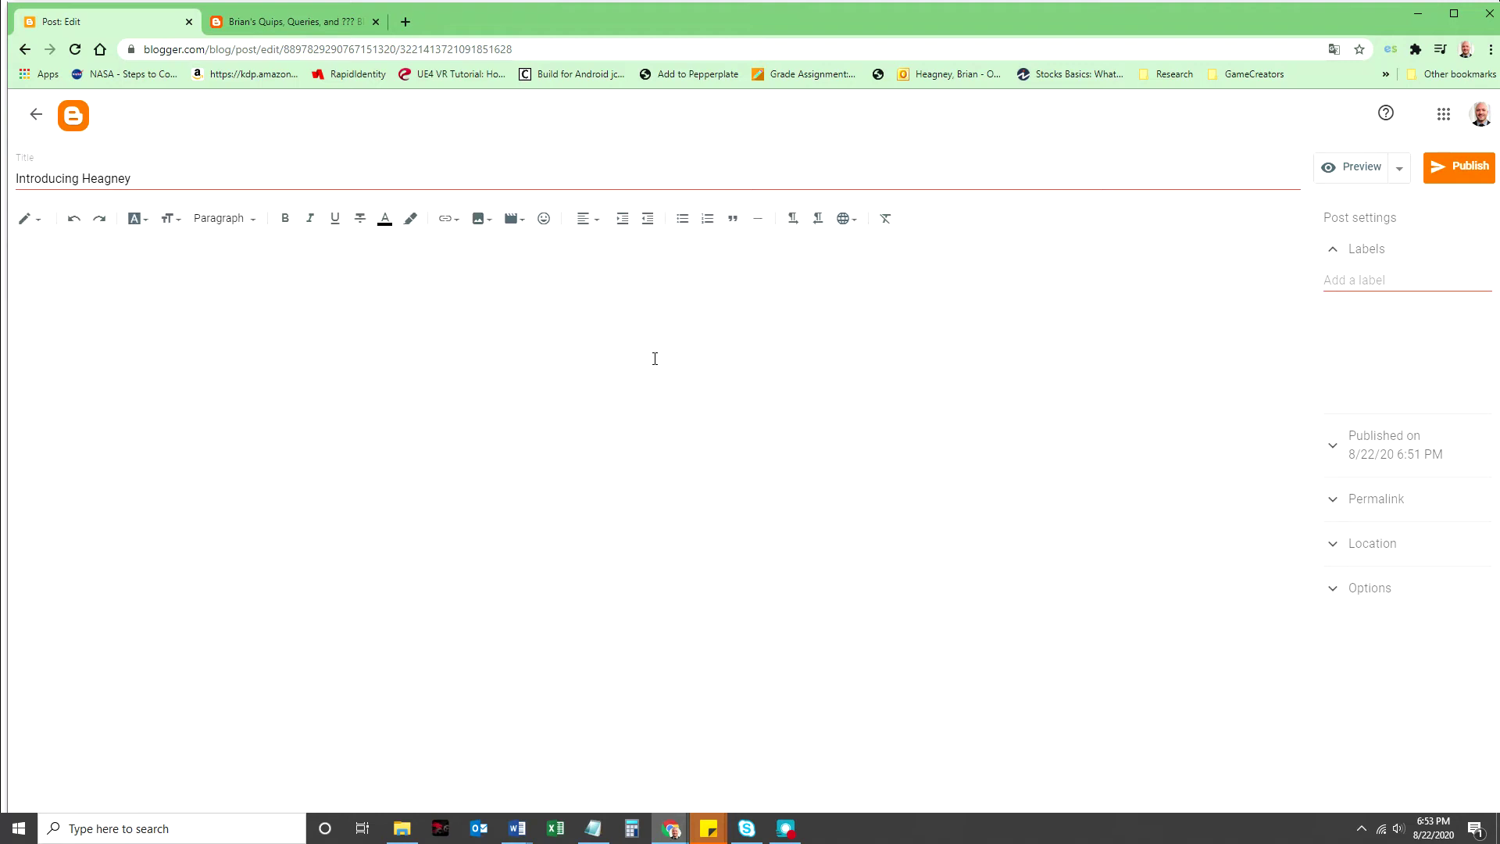
# Step: Paste the copied introduction text into the post body and delete the stray space before "Hello"
pyautogui.click(434, 284)
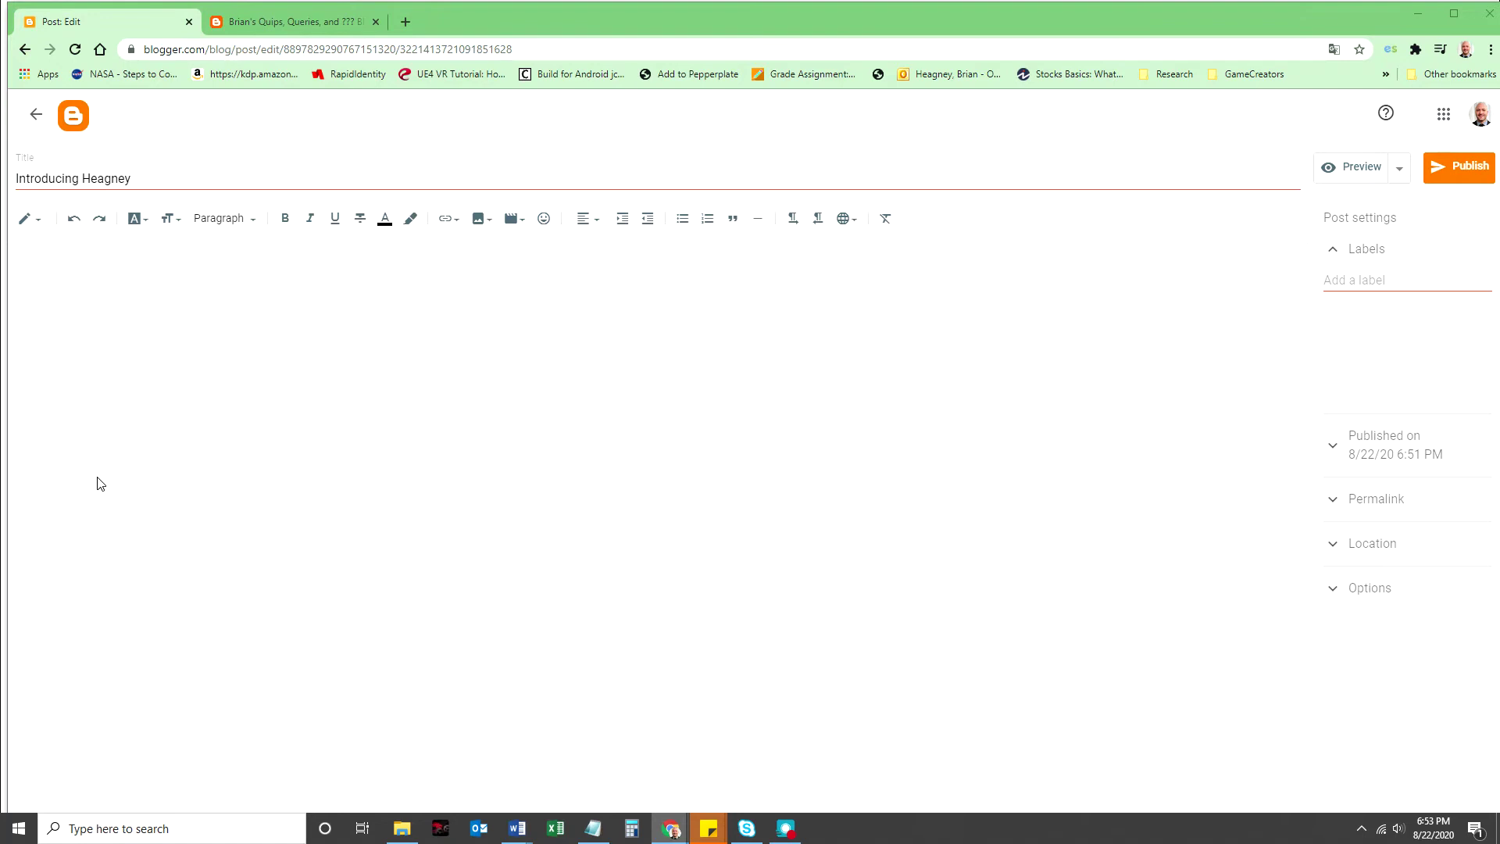
pyautogui.click(459, 303)
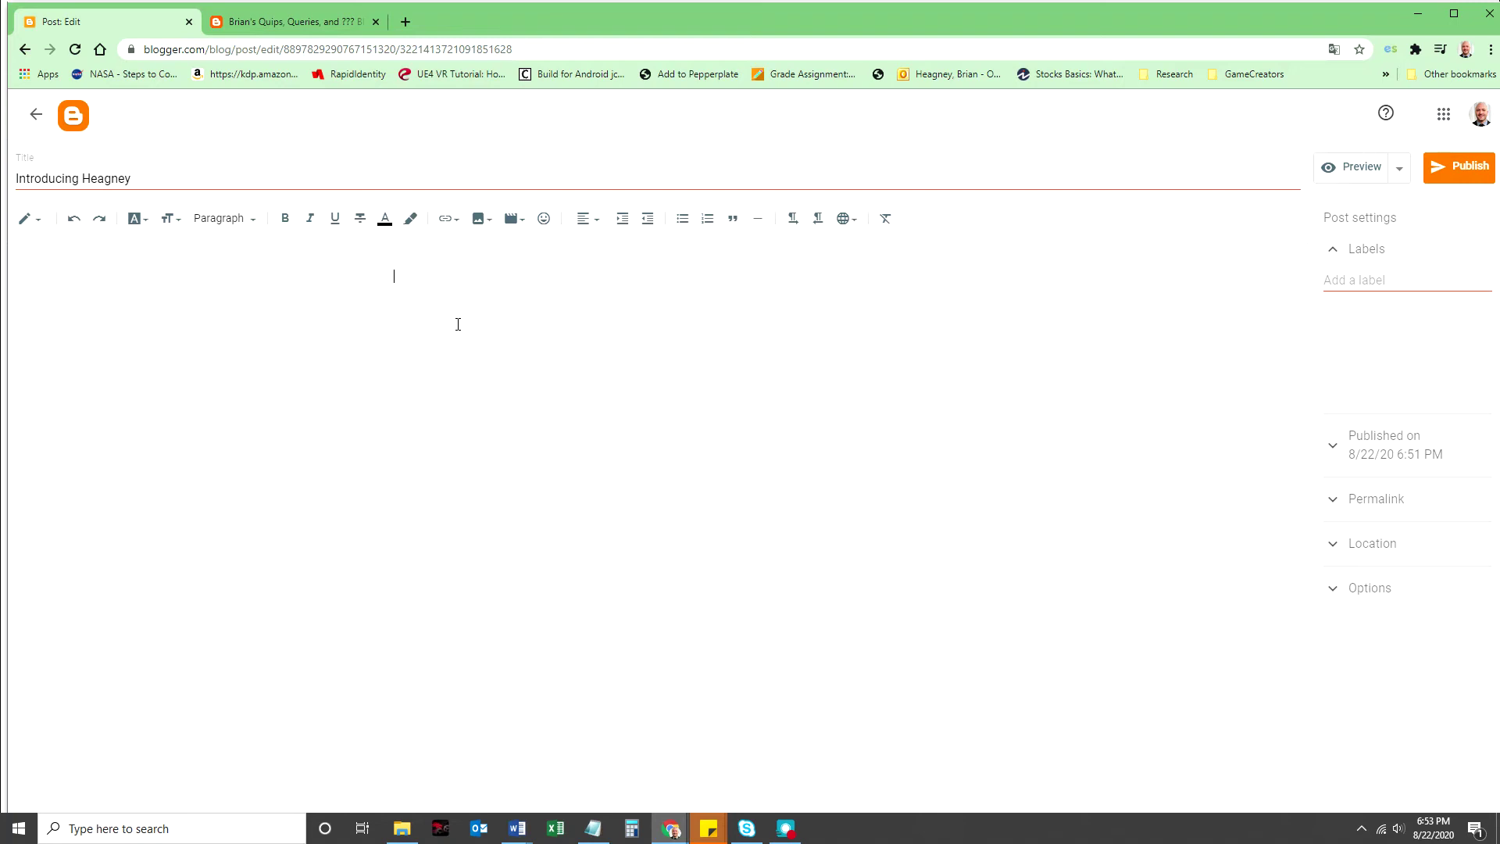
pyautogui.hotkey('ctrl', 'v')
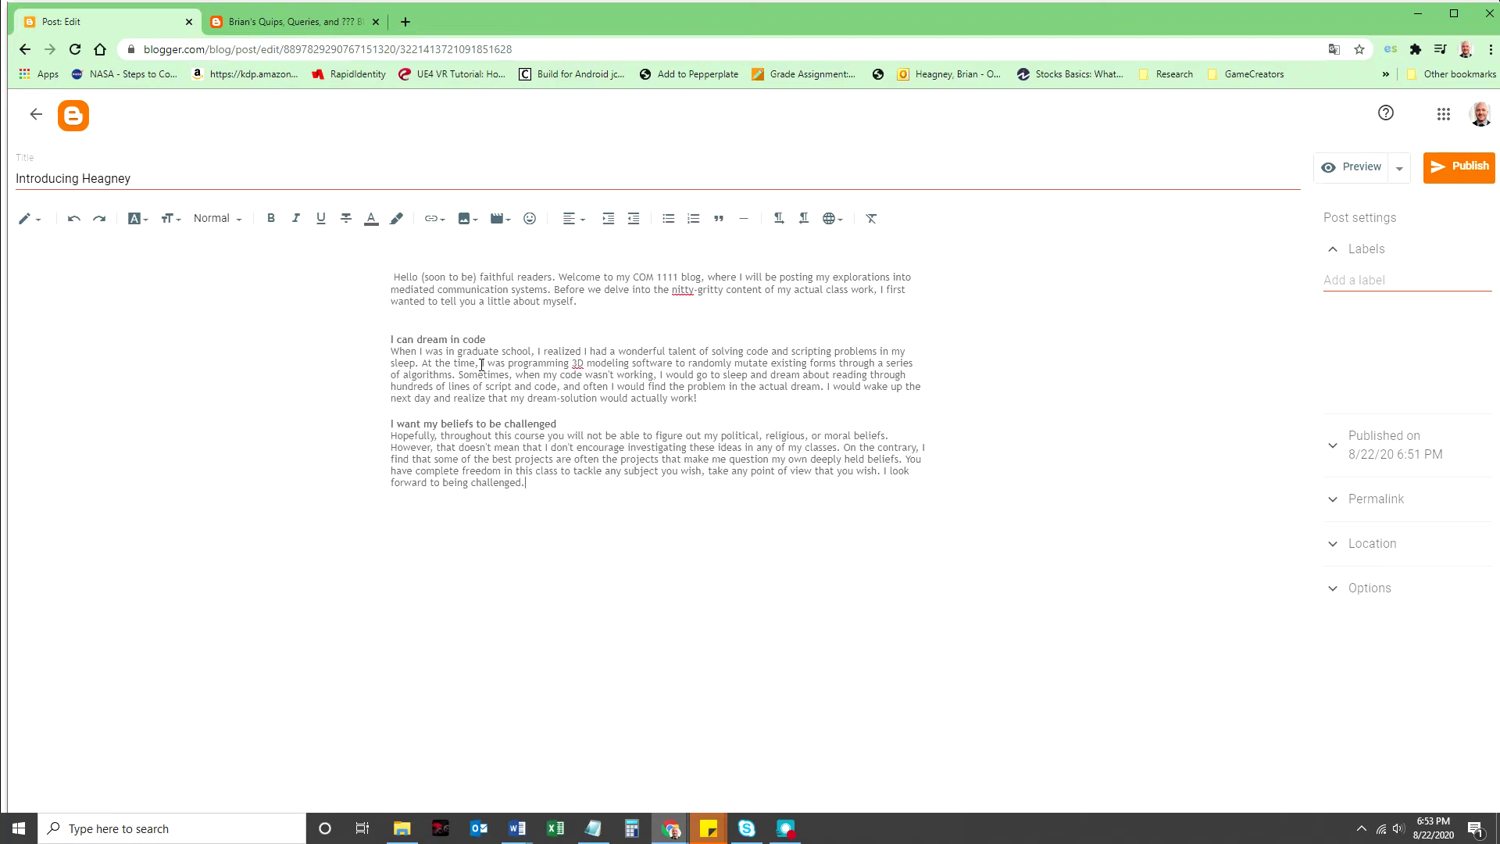
pyautogui.click(392, 278)
pyautogui.press('BackSpace')
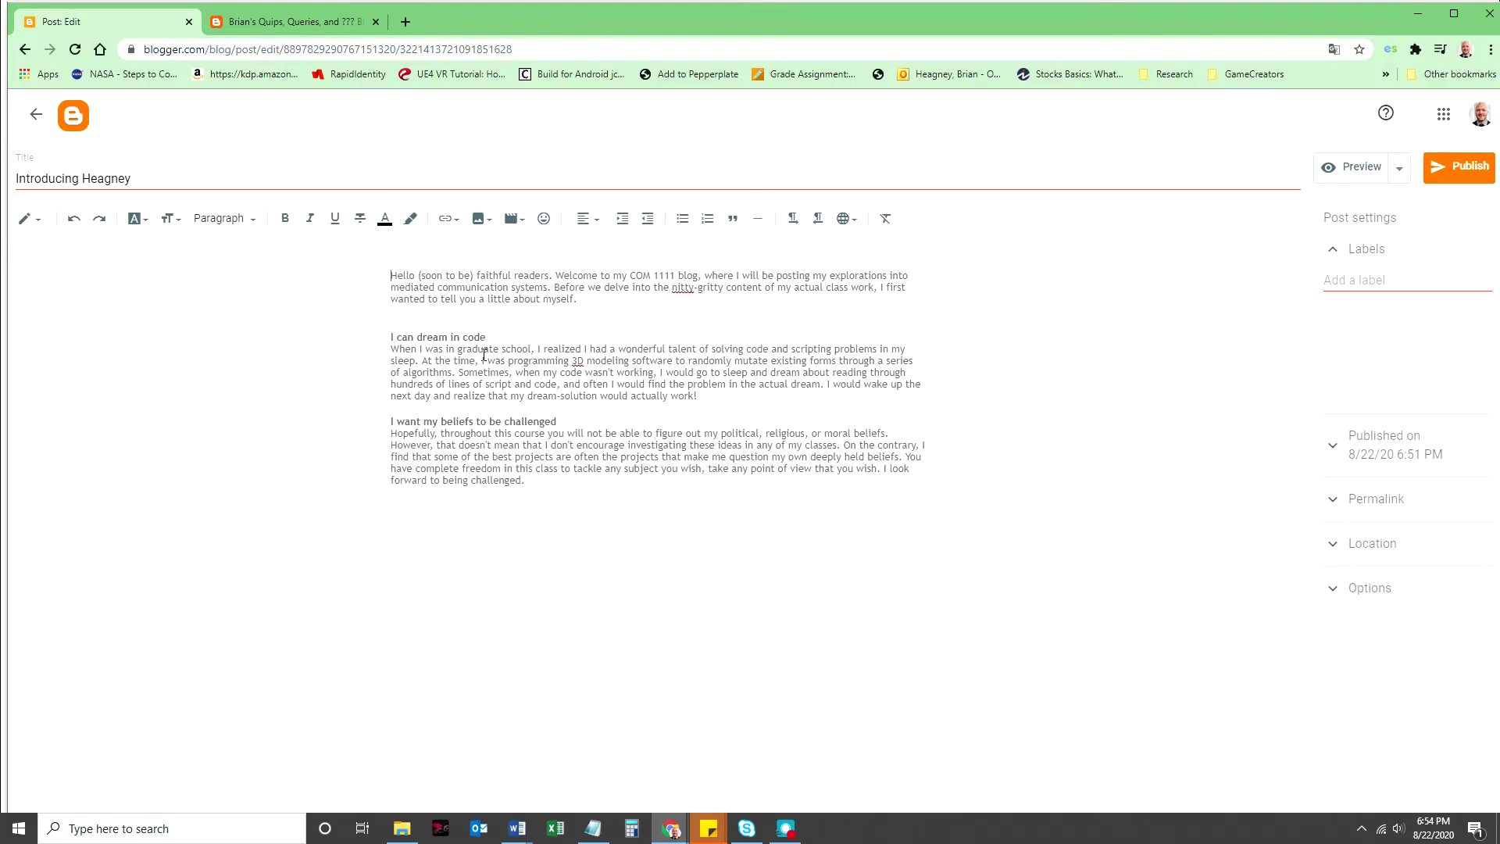
# Step: Format the line "I can dream in code" with the Heading style
pyautogui.moveTo(493, 339); pyautogui.dragTo(390, 341)
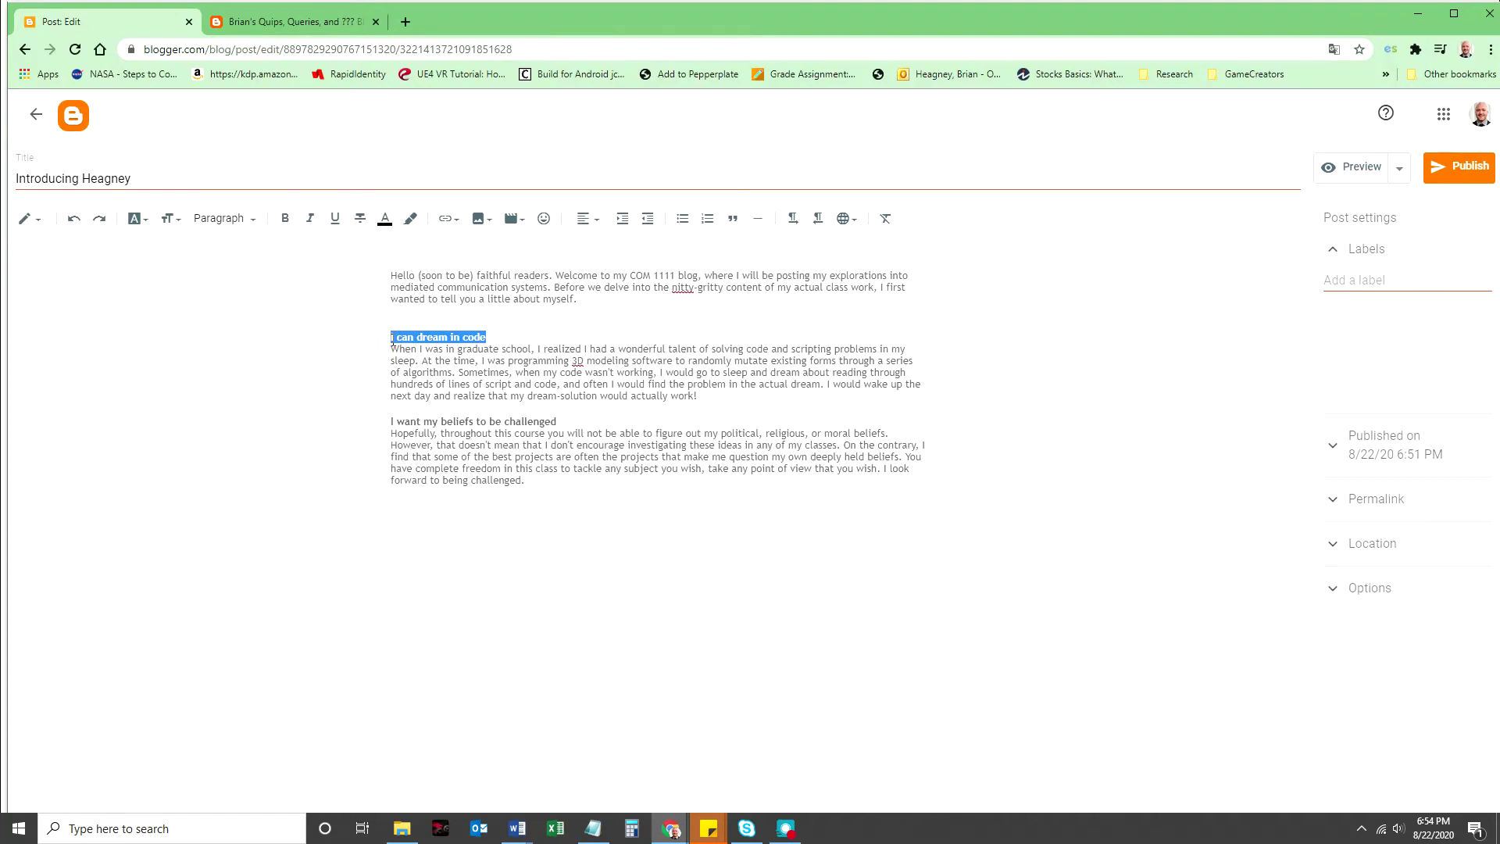
pyautogui.click(390, 341)
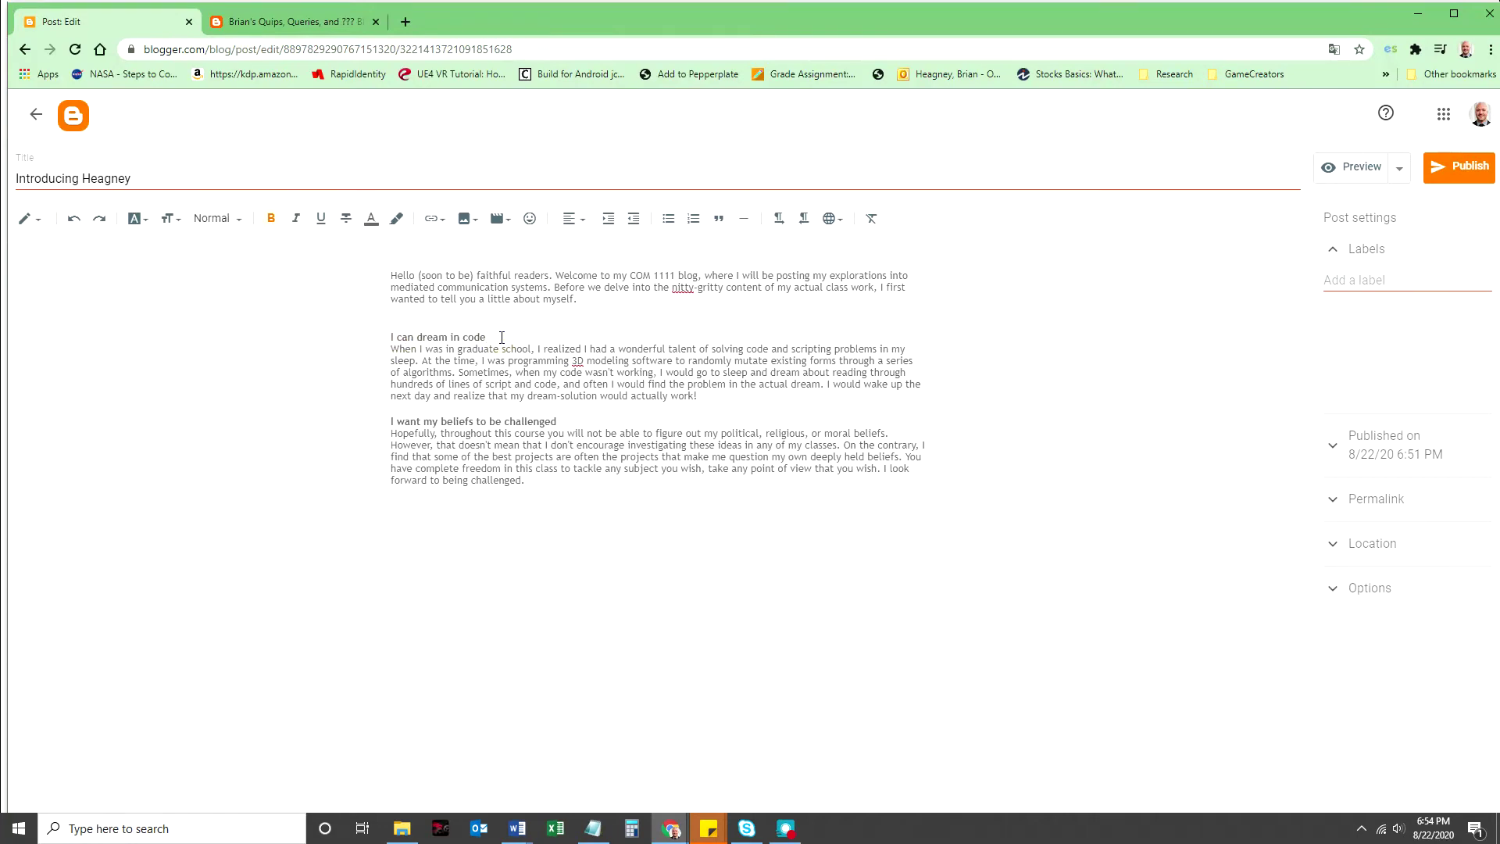
pyautogui.moveTo(502, 337); pyautogui.dragTo(389, 335)
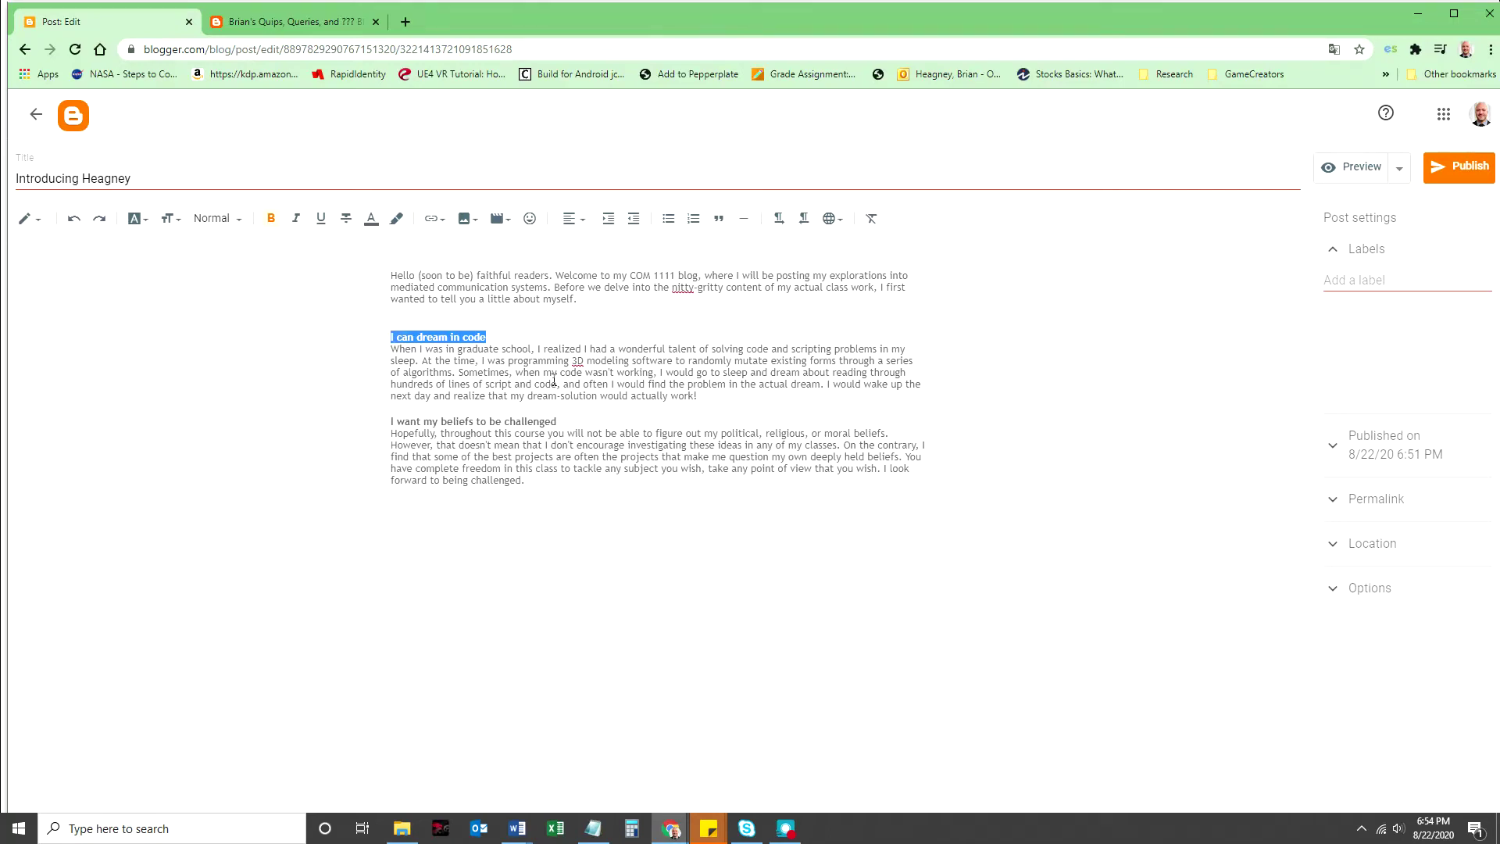
pyautogui.click(574, 422)
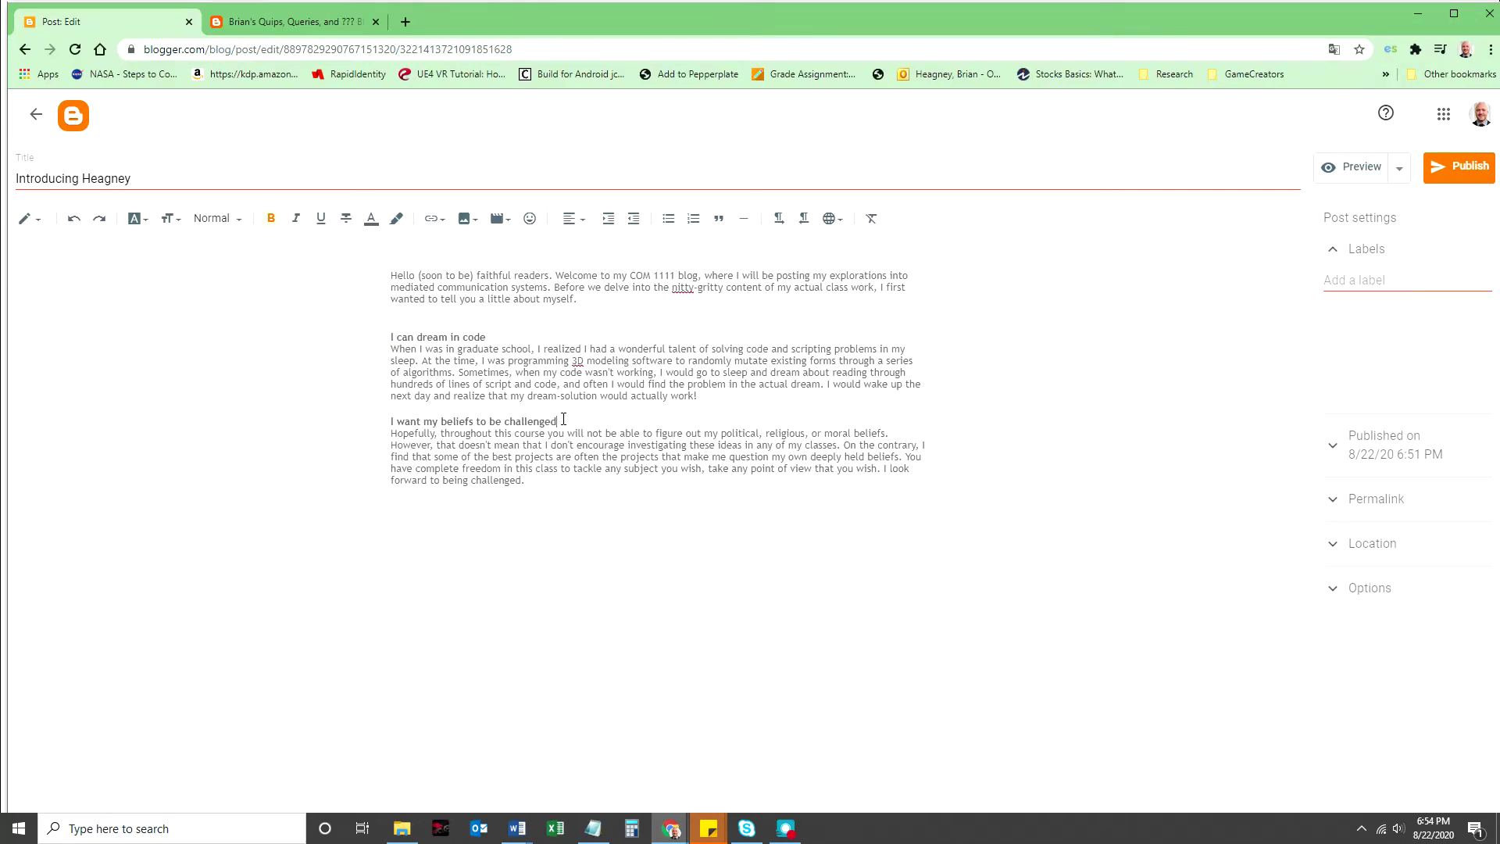
pyautogui.moveTo(559, 421); pyautogui.dragTo(388, 426)
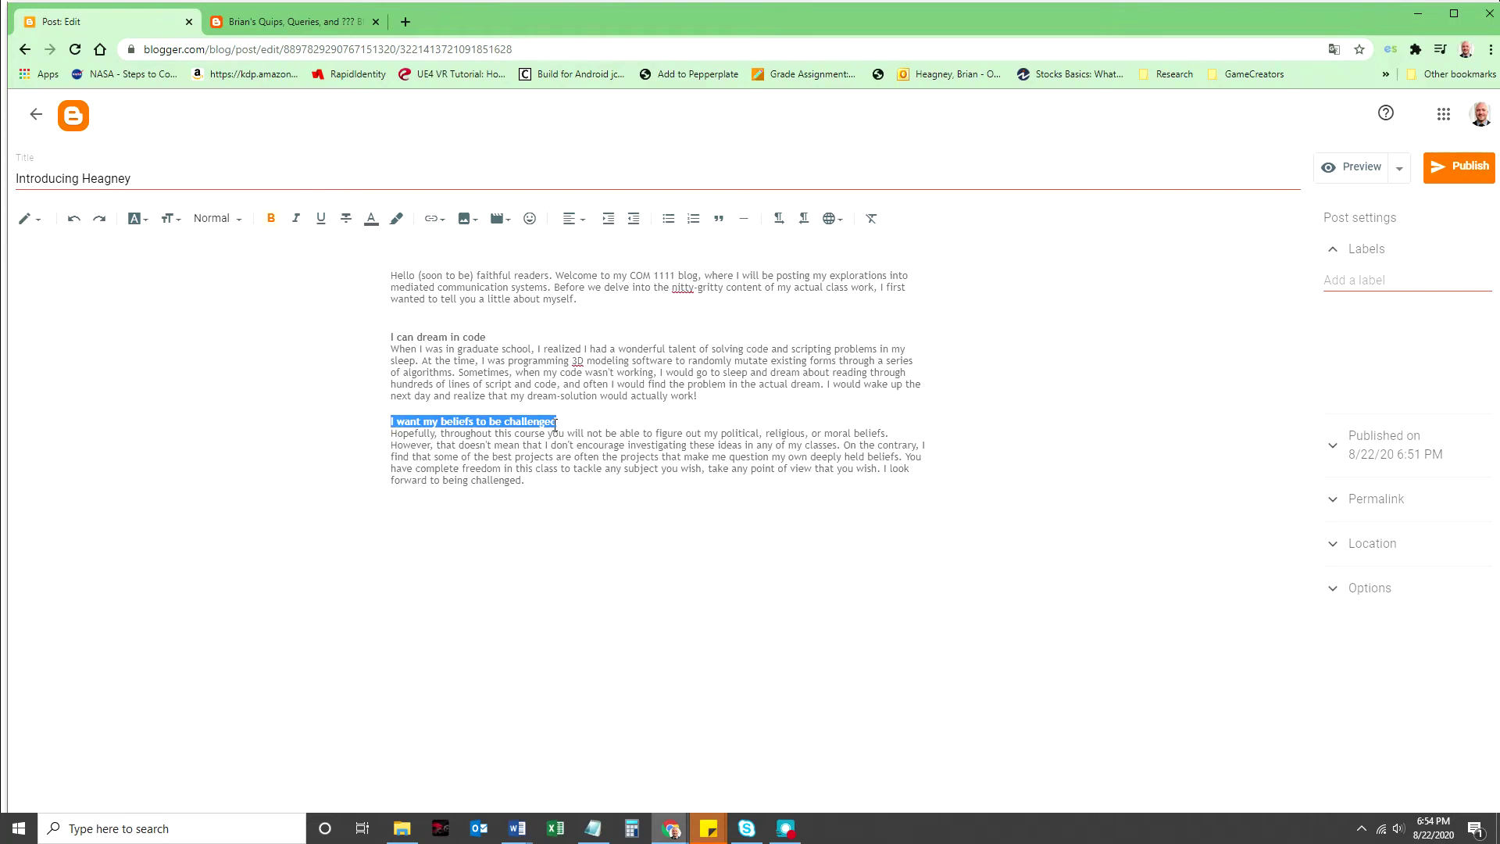
pyautogui.click(500, 337)
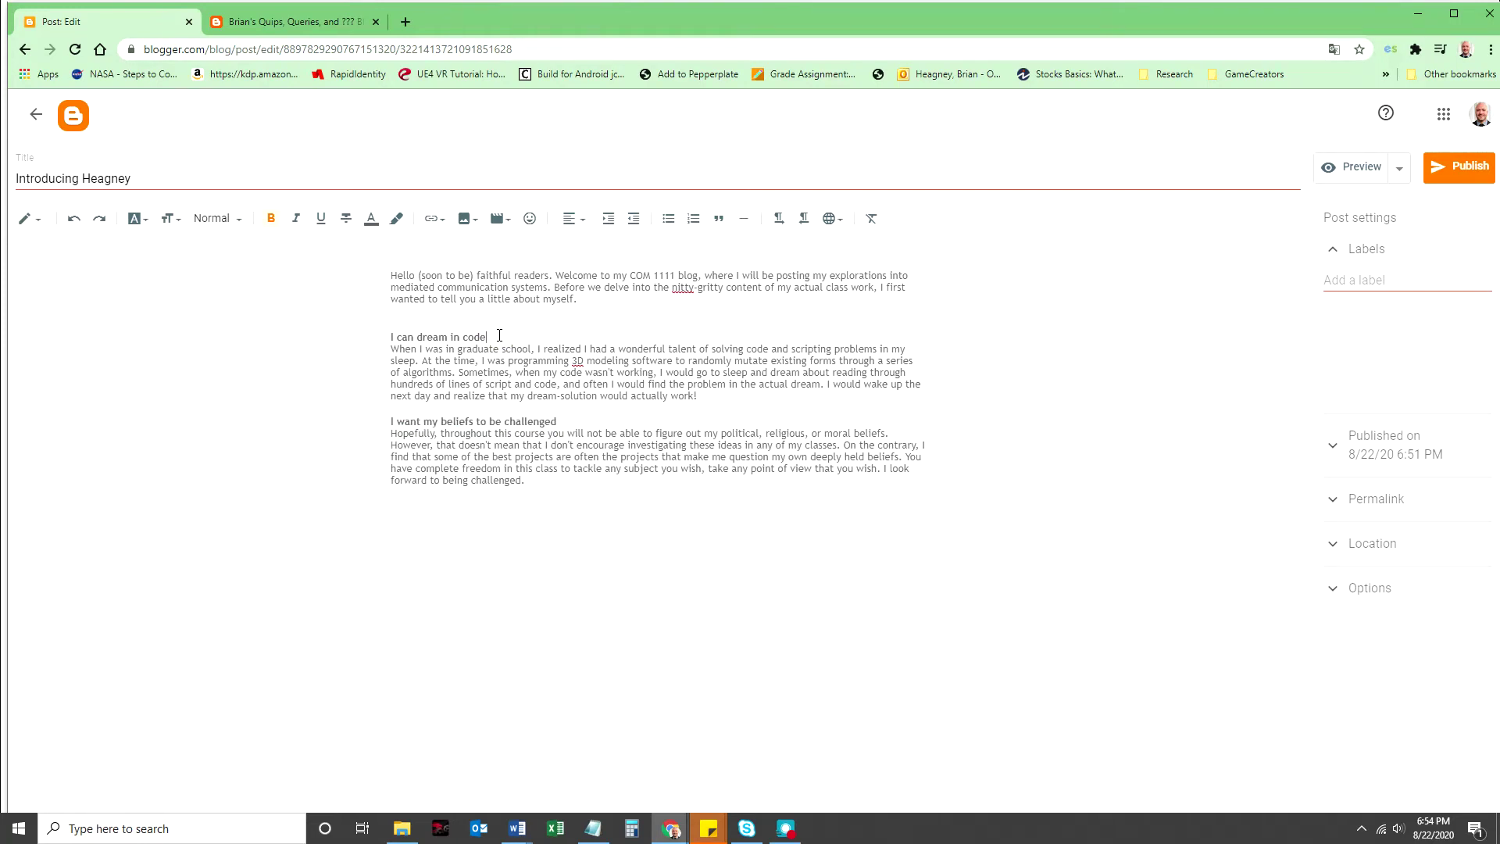
pyautogui.moveTo(496, 337); pyautogui.dragTo(391, 346)
pyautogui.click(229, 221)
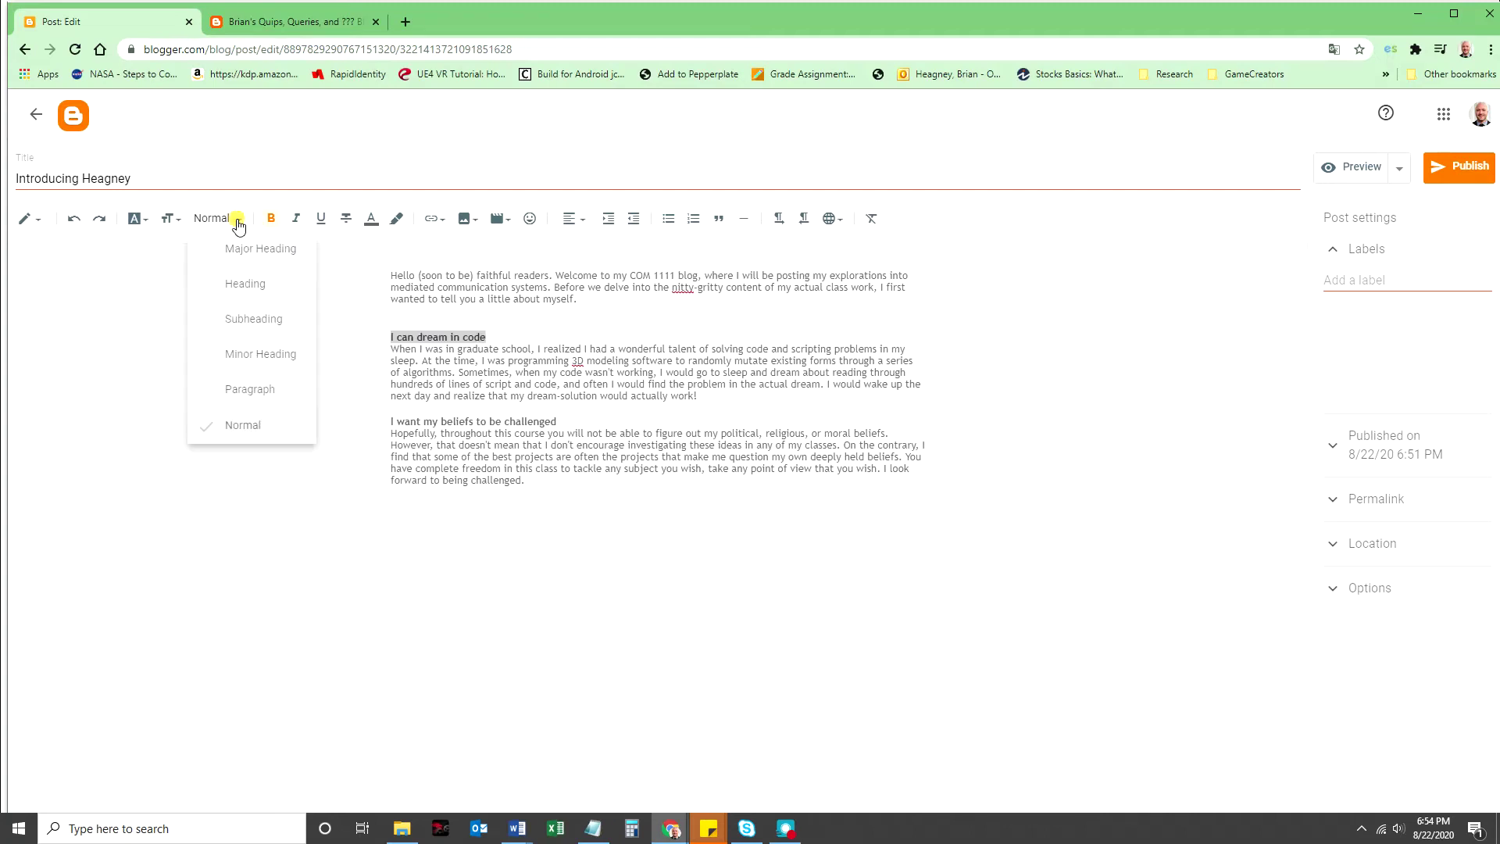
pyautogui.click(256, 286)
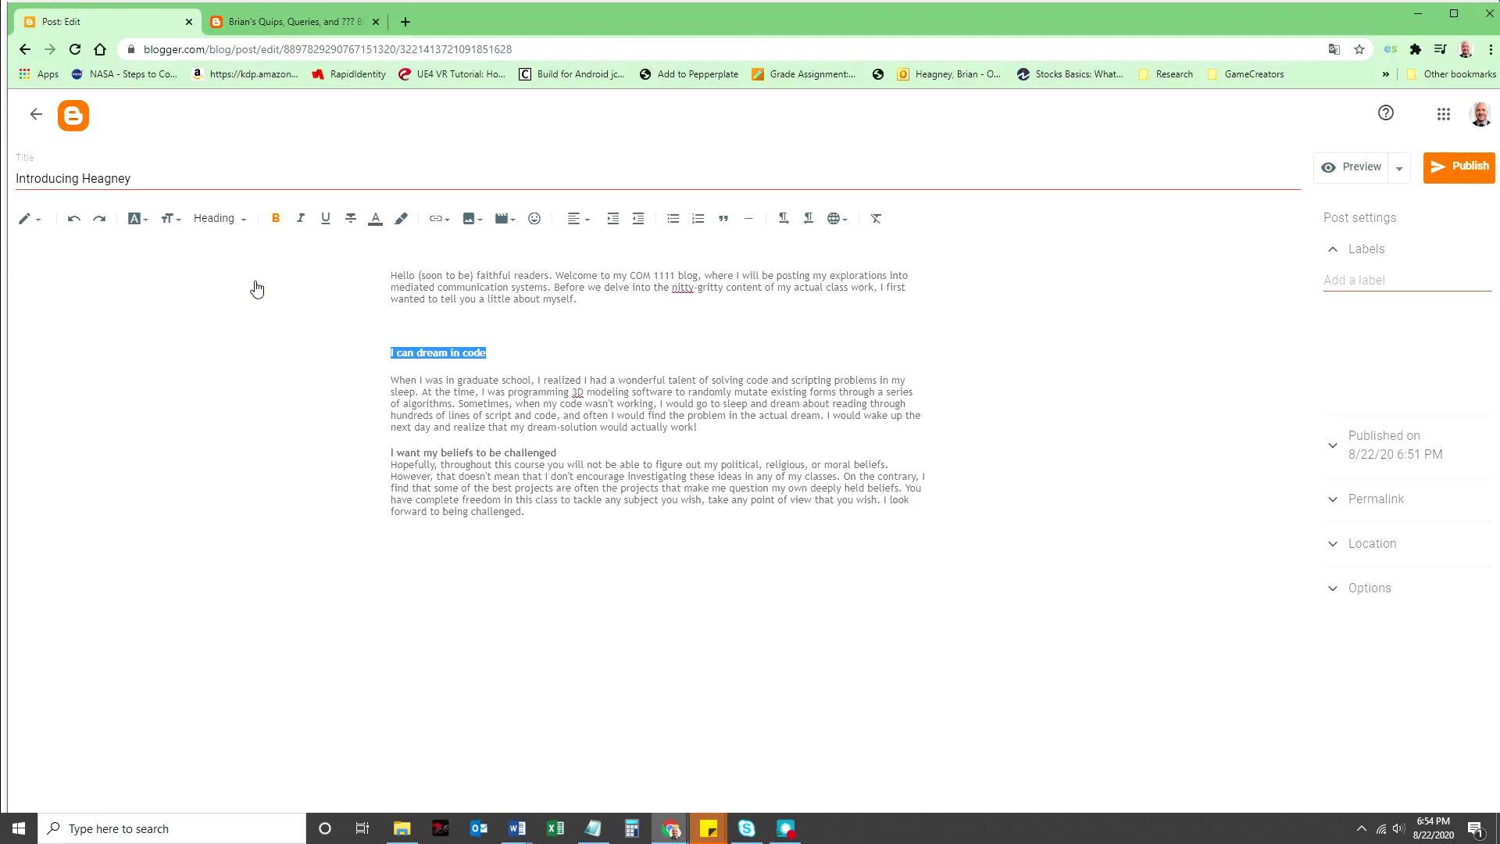
# Step: Format the line "I want my beliefs to be challenged" with the Heading style
pyautogui.click(450, 371)
pyautogui.moveTo(557, 454); pyautogui.dragTo(391, 453)
pyautogui.click(219, 219)
pyautogui.click(240, 287)
pyautogui.click(486, 406)
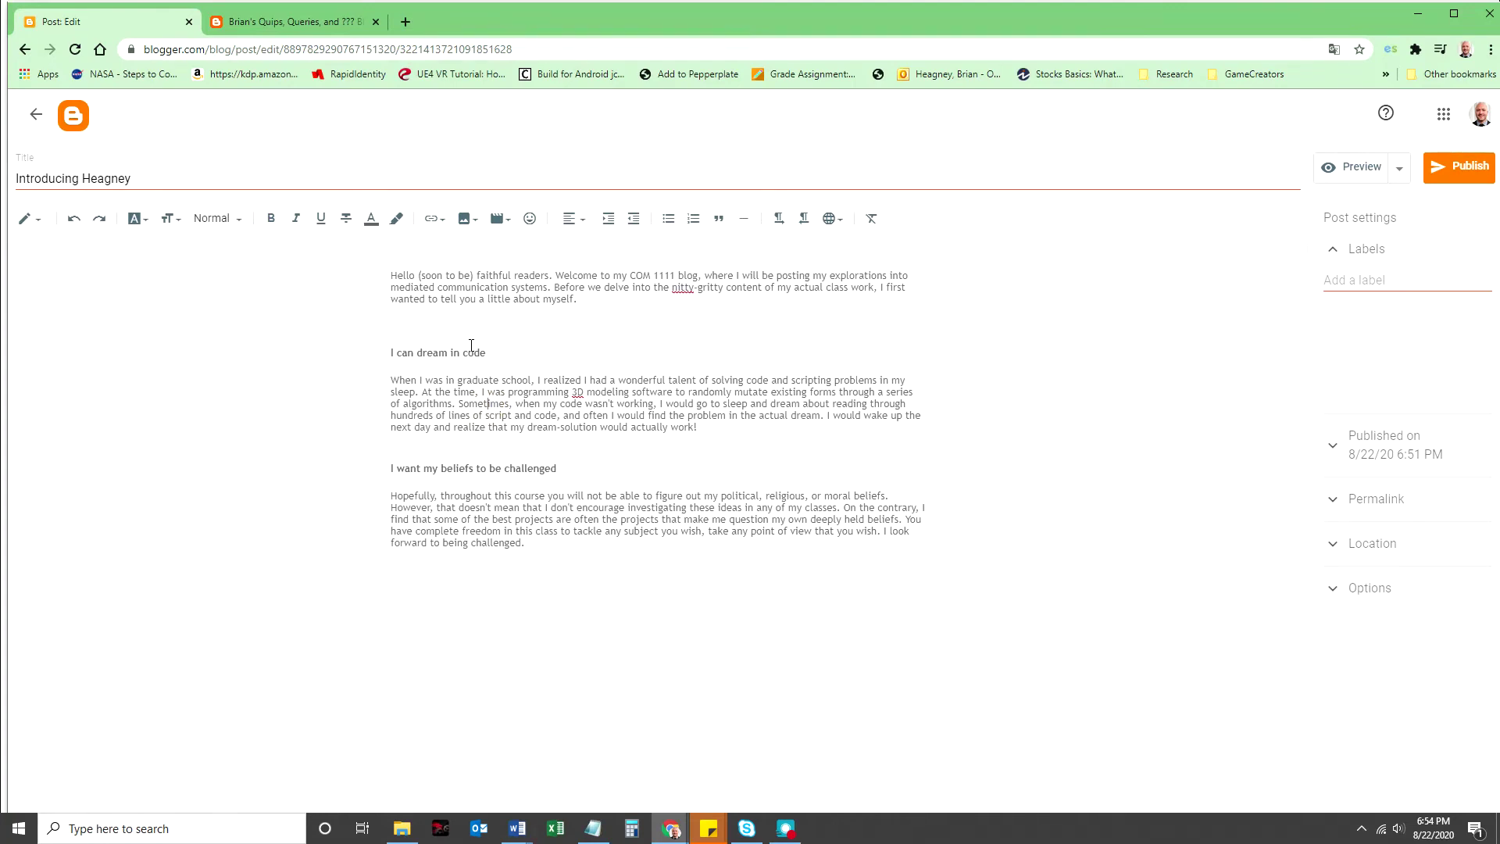
# Step: Remove the extra blank line above the "I can dream in code" heading and publish the post
pyautogui.press('BackSpace')
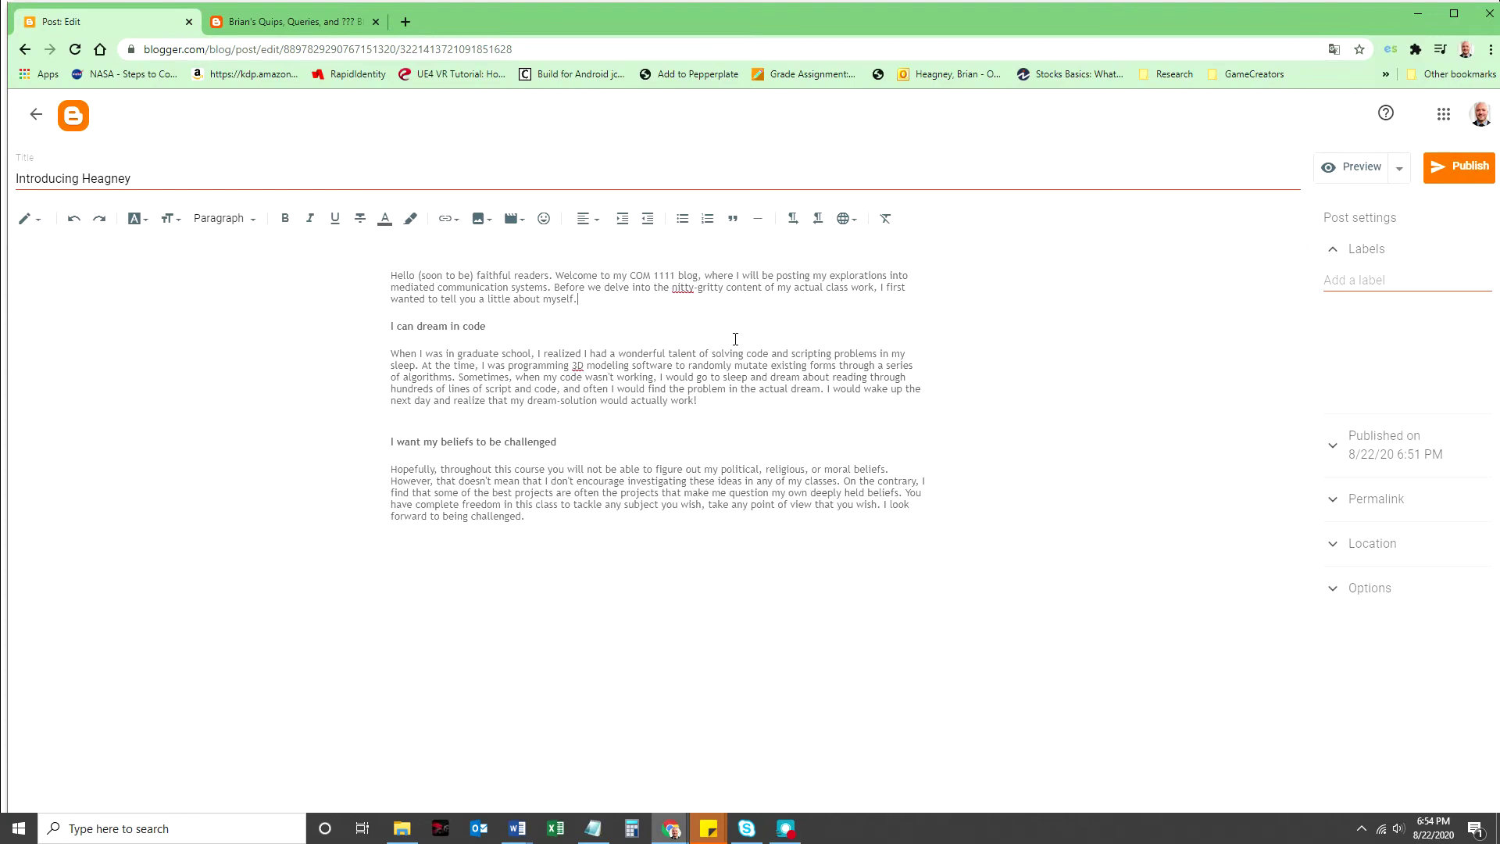
pyautogui.click(1457, 178)
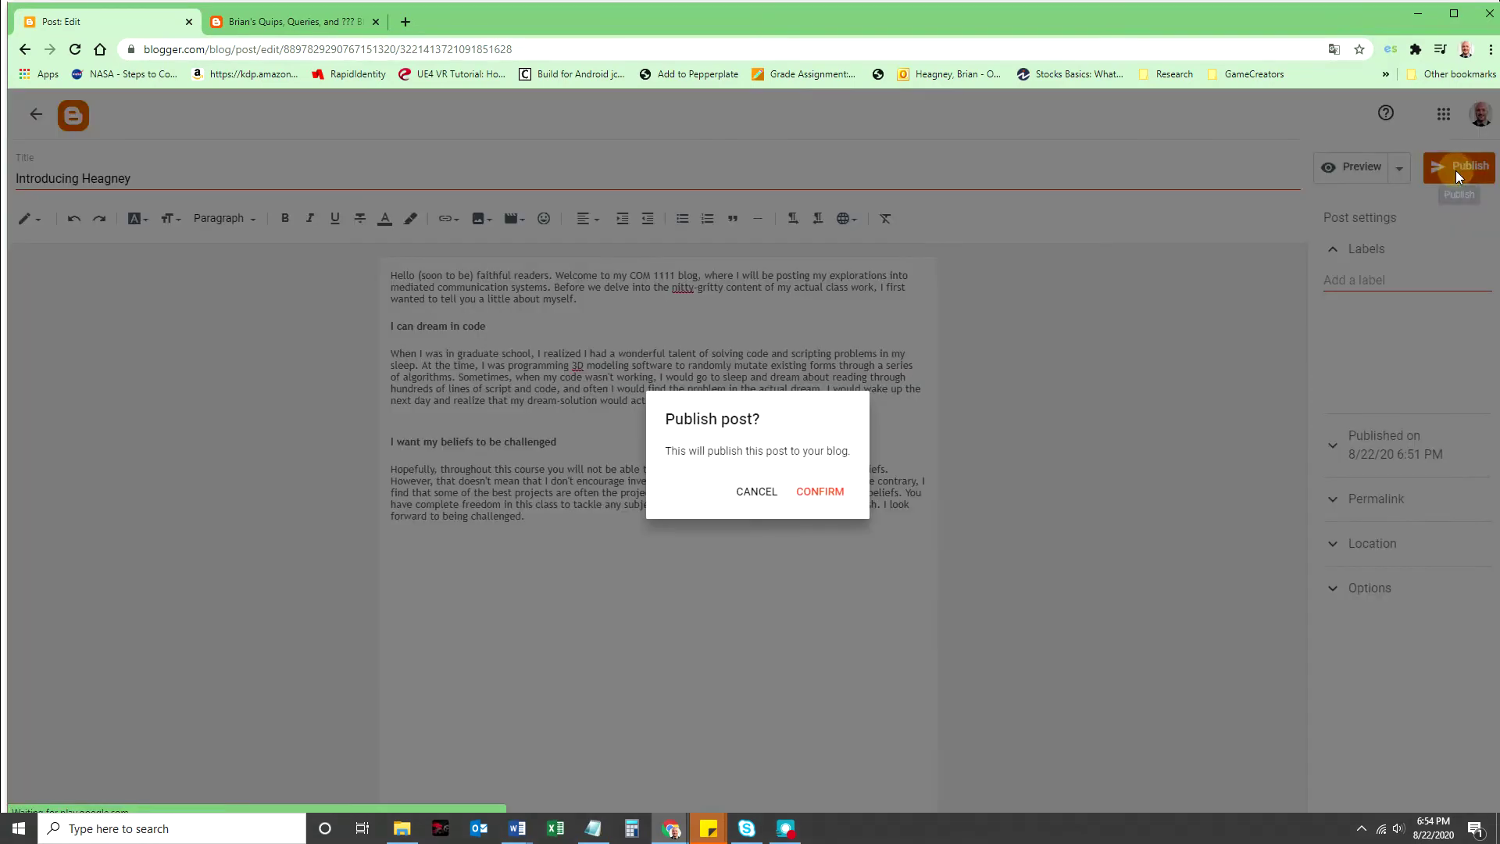
pyautogui.click(816, 498)
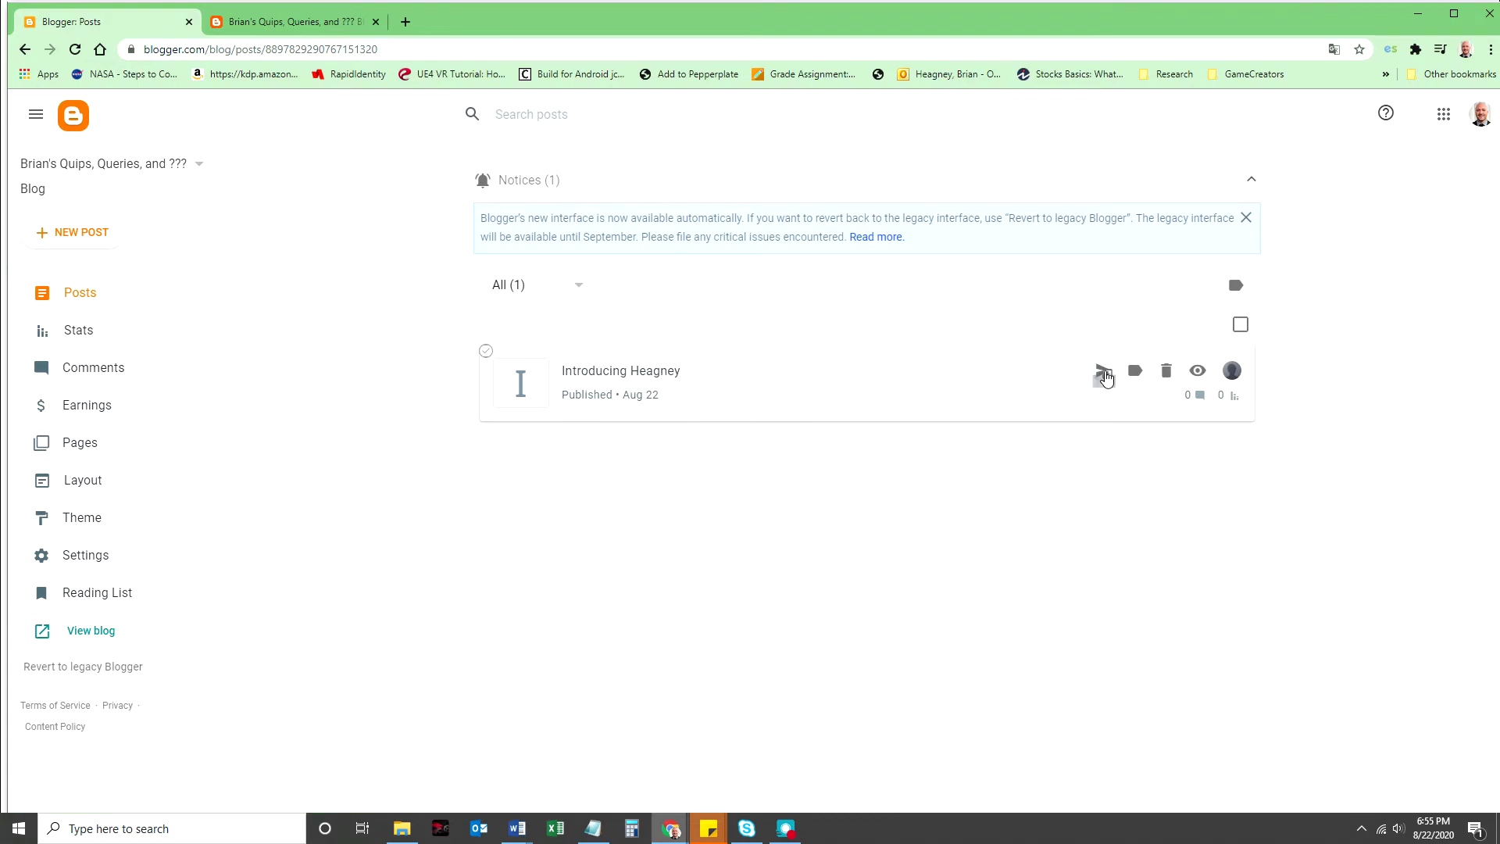
# Step: View the published post on the live blog and return to the list of posts
pyautogui.click(1196, 372)
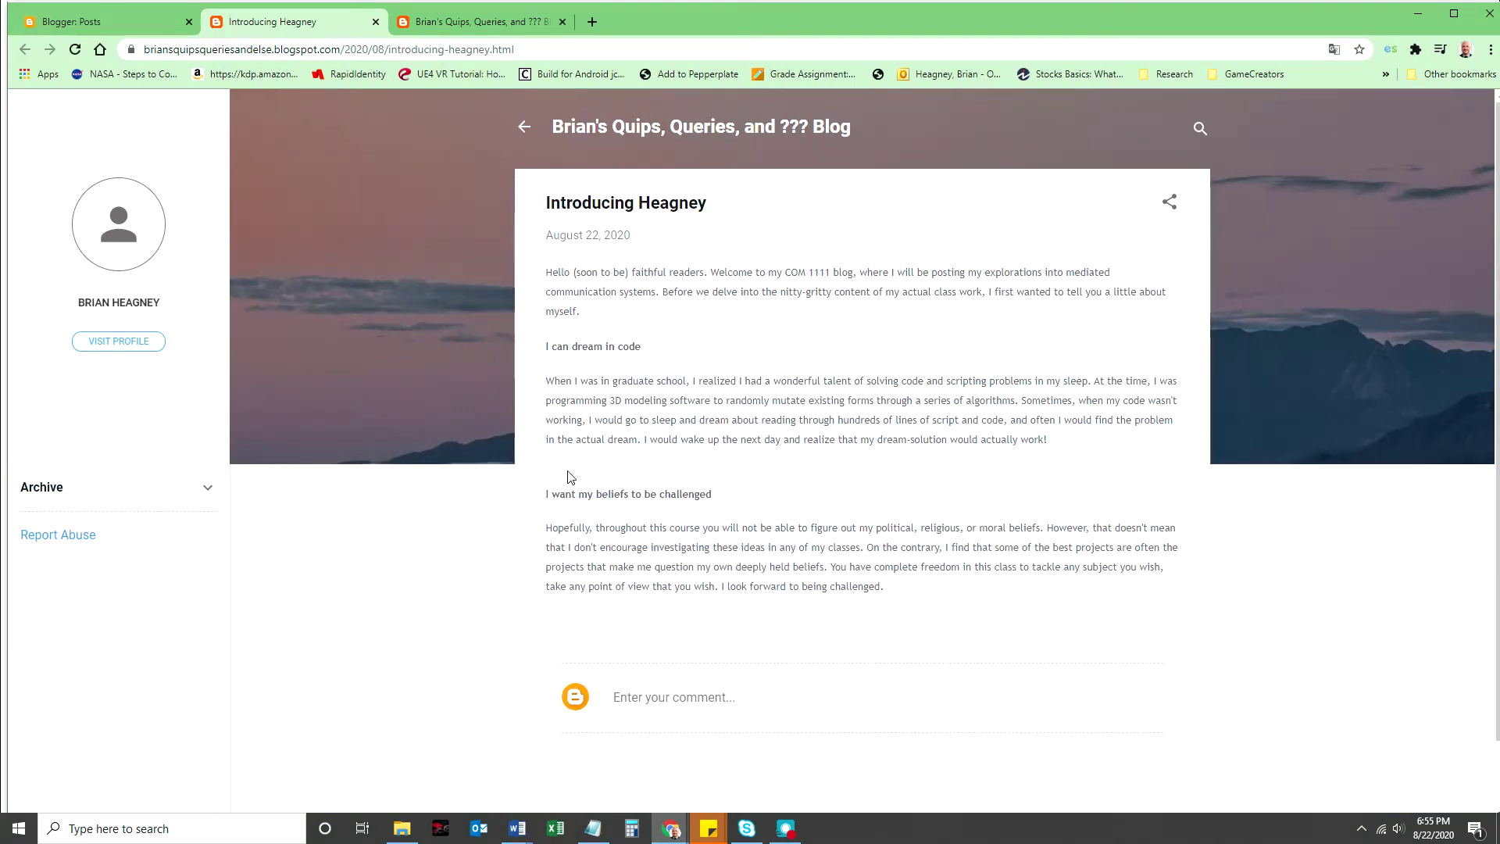
pyautogui.click(133, 21)
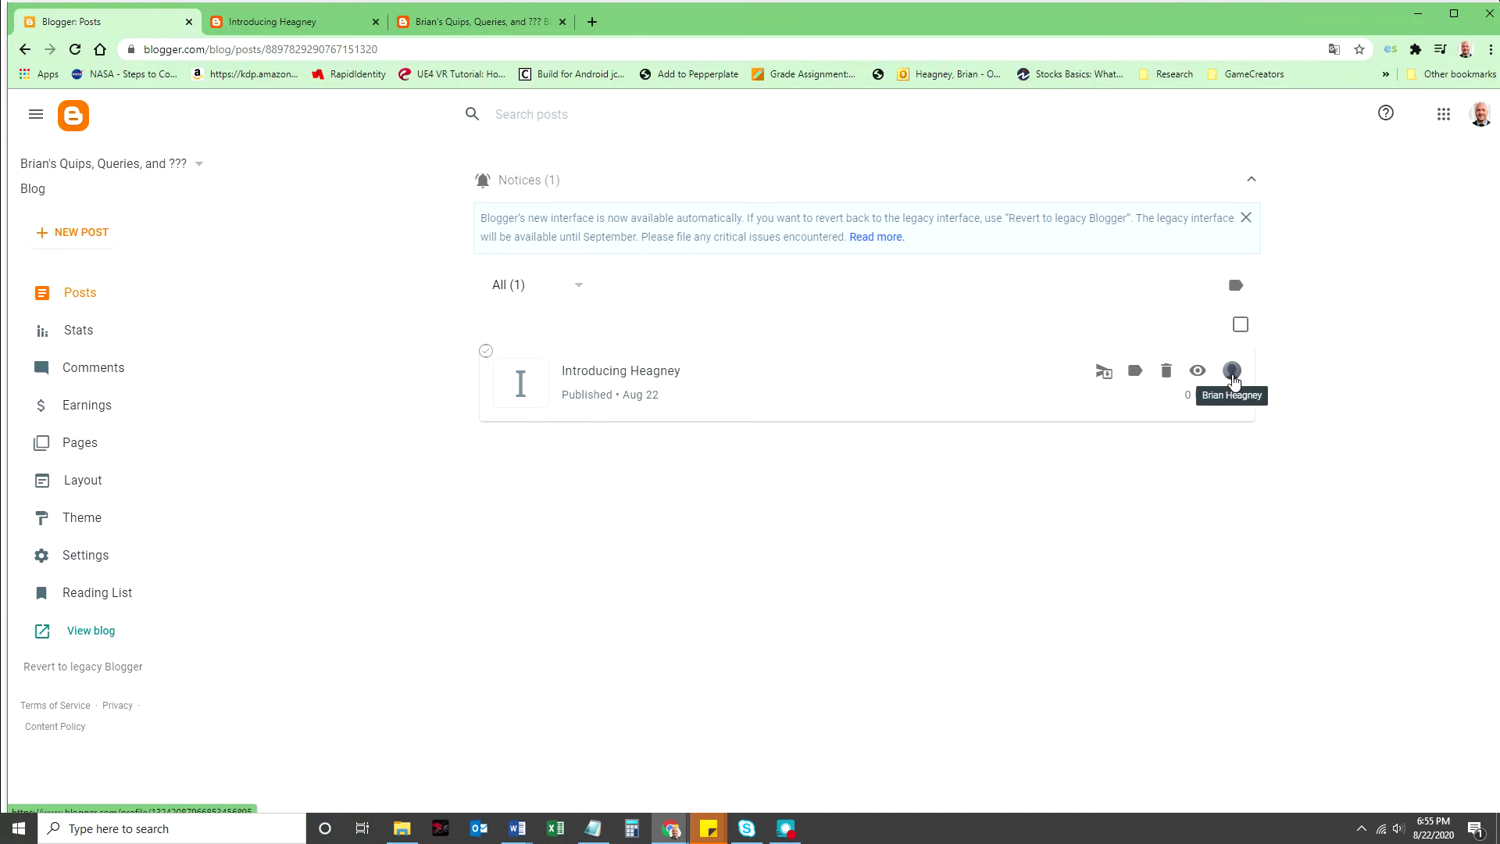
# Step: Edit the published post to remove the blank line above "I want my beliefs to be challenged" and update it
pyautogui.click(630, 373)
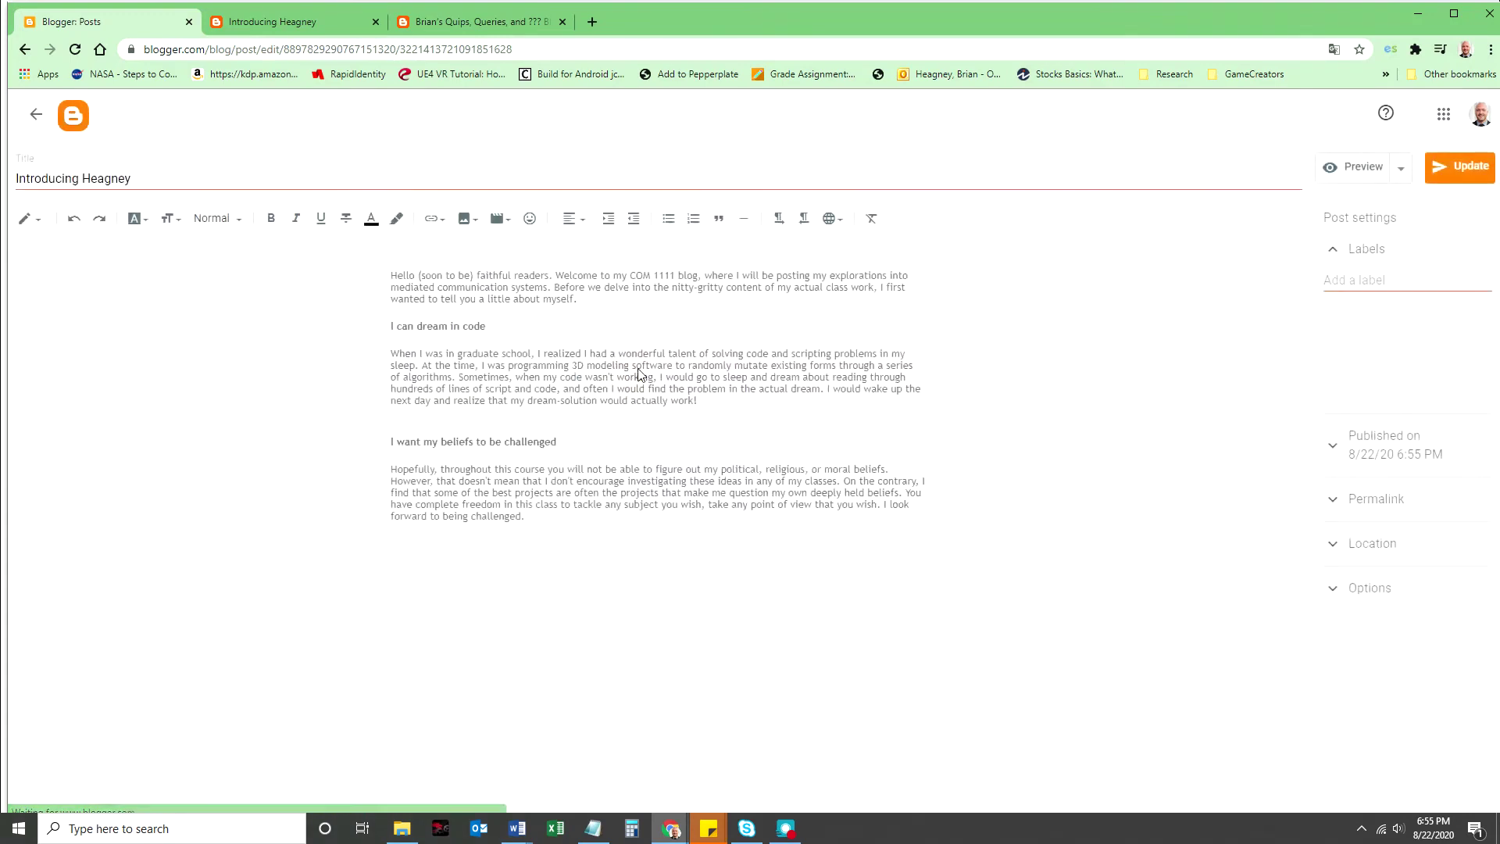
pyautogui.click(475, 413)
pyautogui.press('BackSpace')
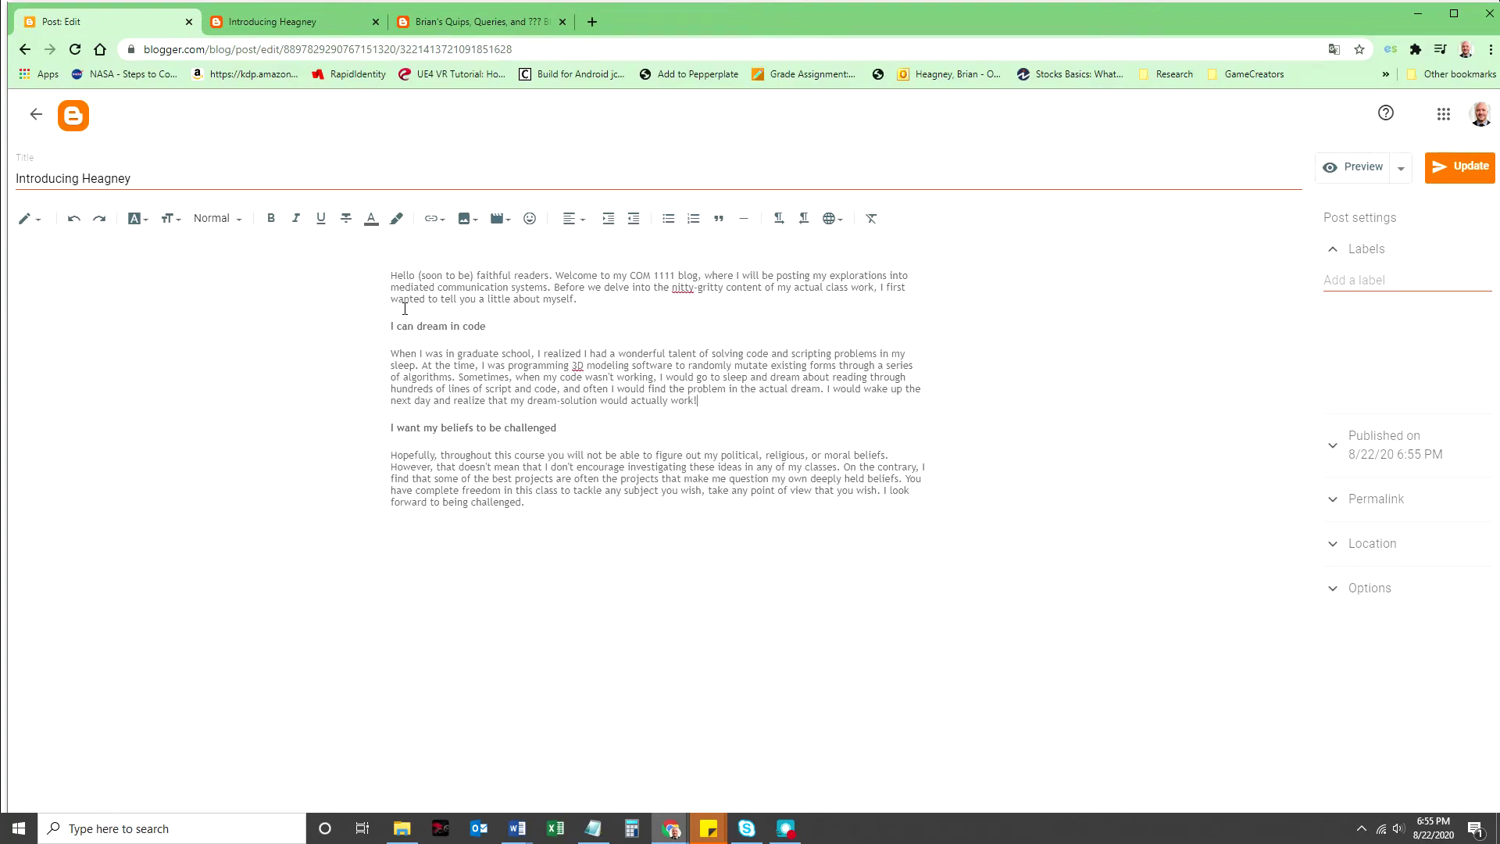
pyautogui.click(1450, 172)
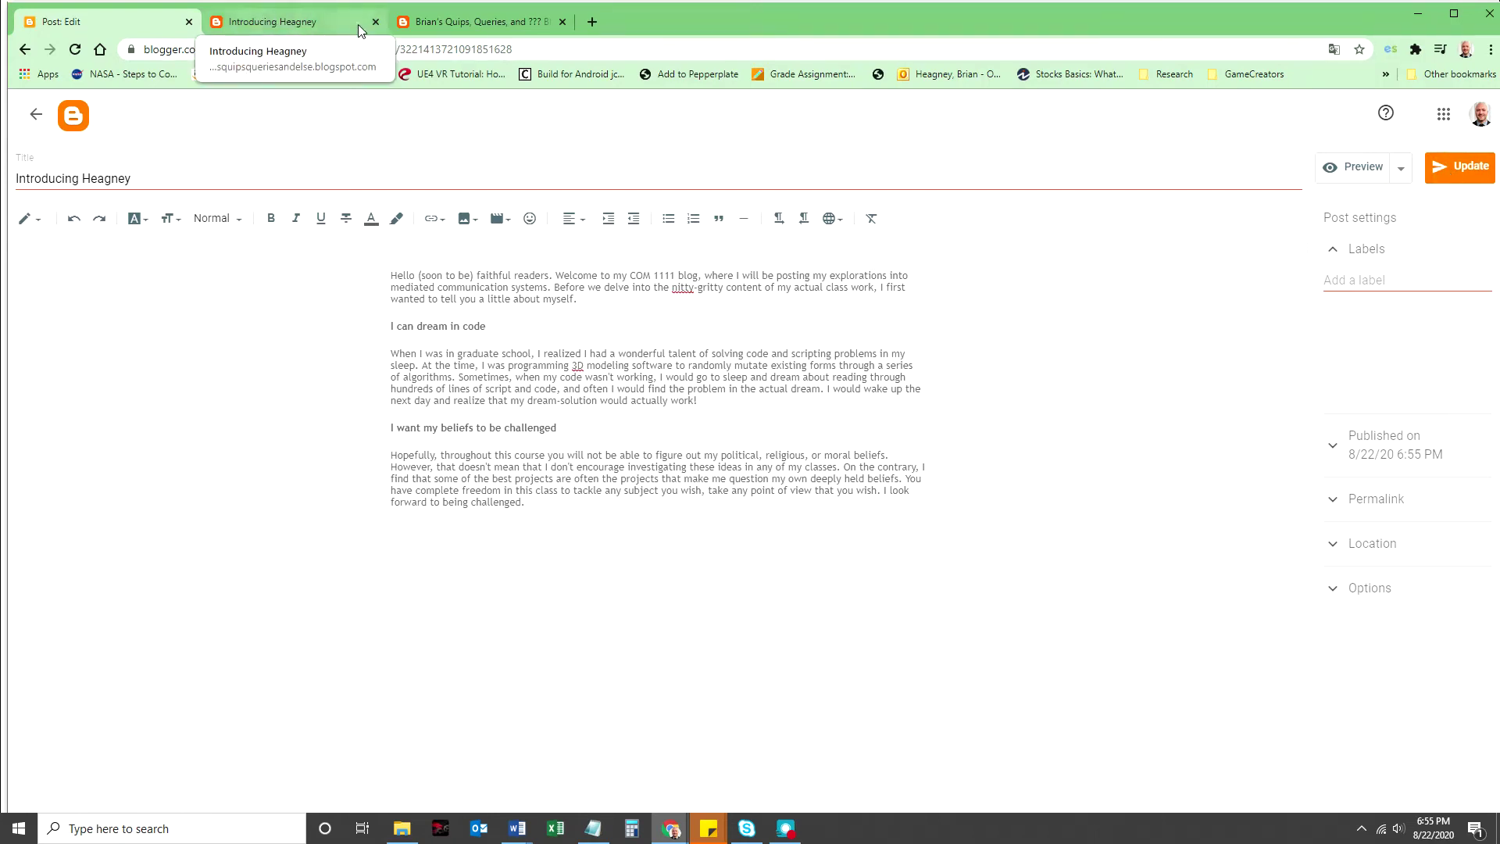
# Step: Reload the live post and examine its two section paragraphs below the headings
pyautogui.click(311, 24)
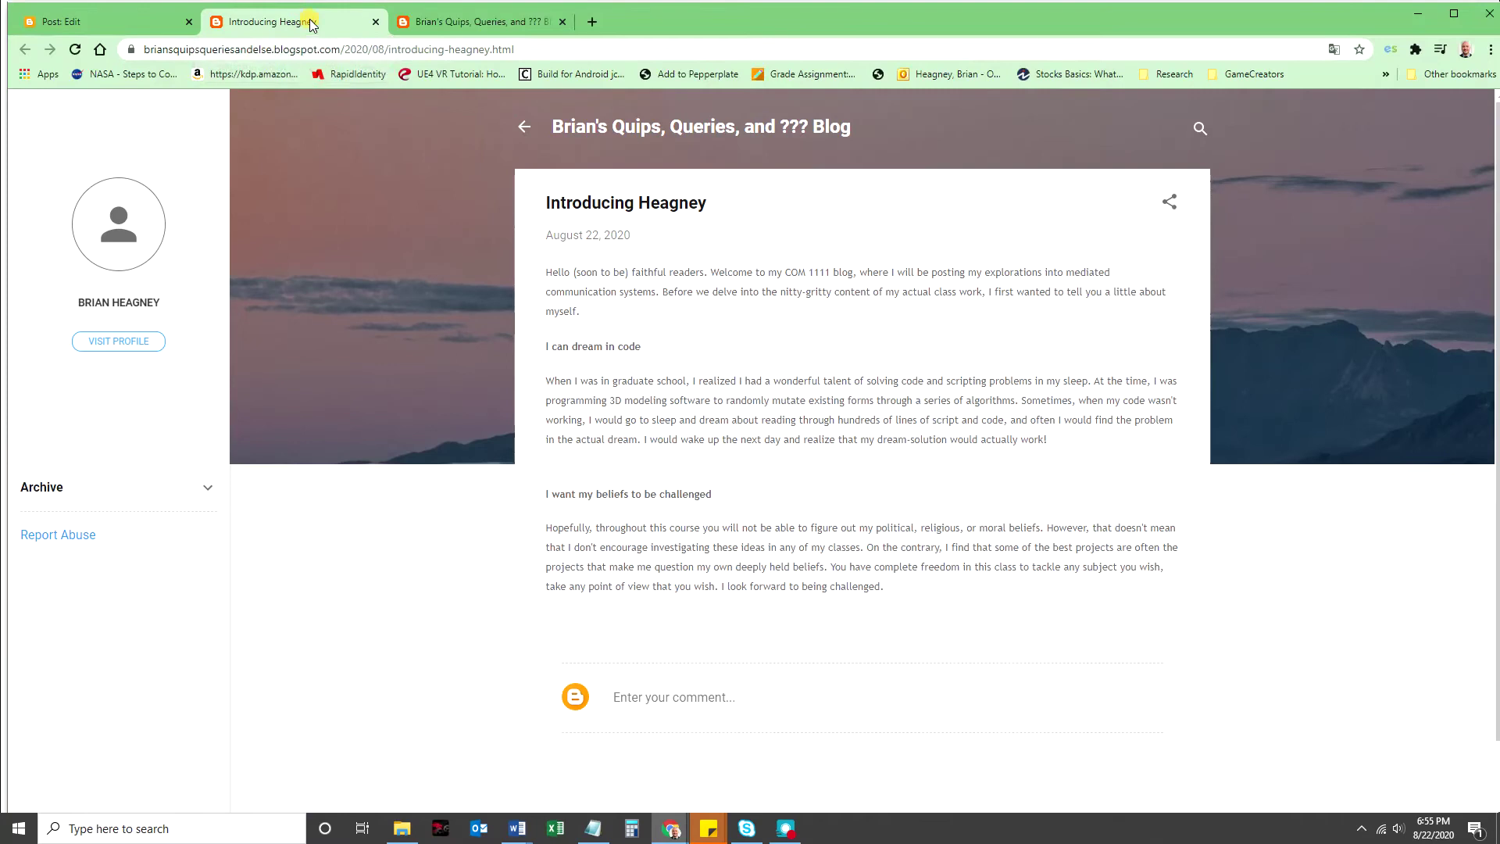
pyautogui.click(75, 50)
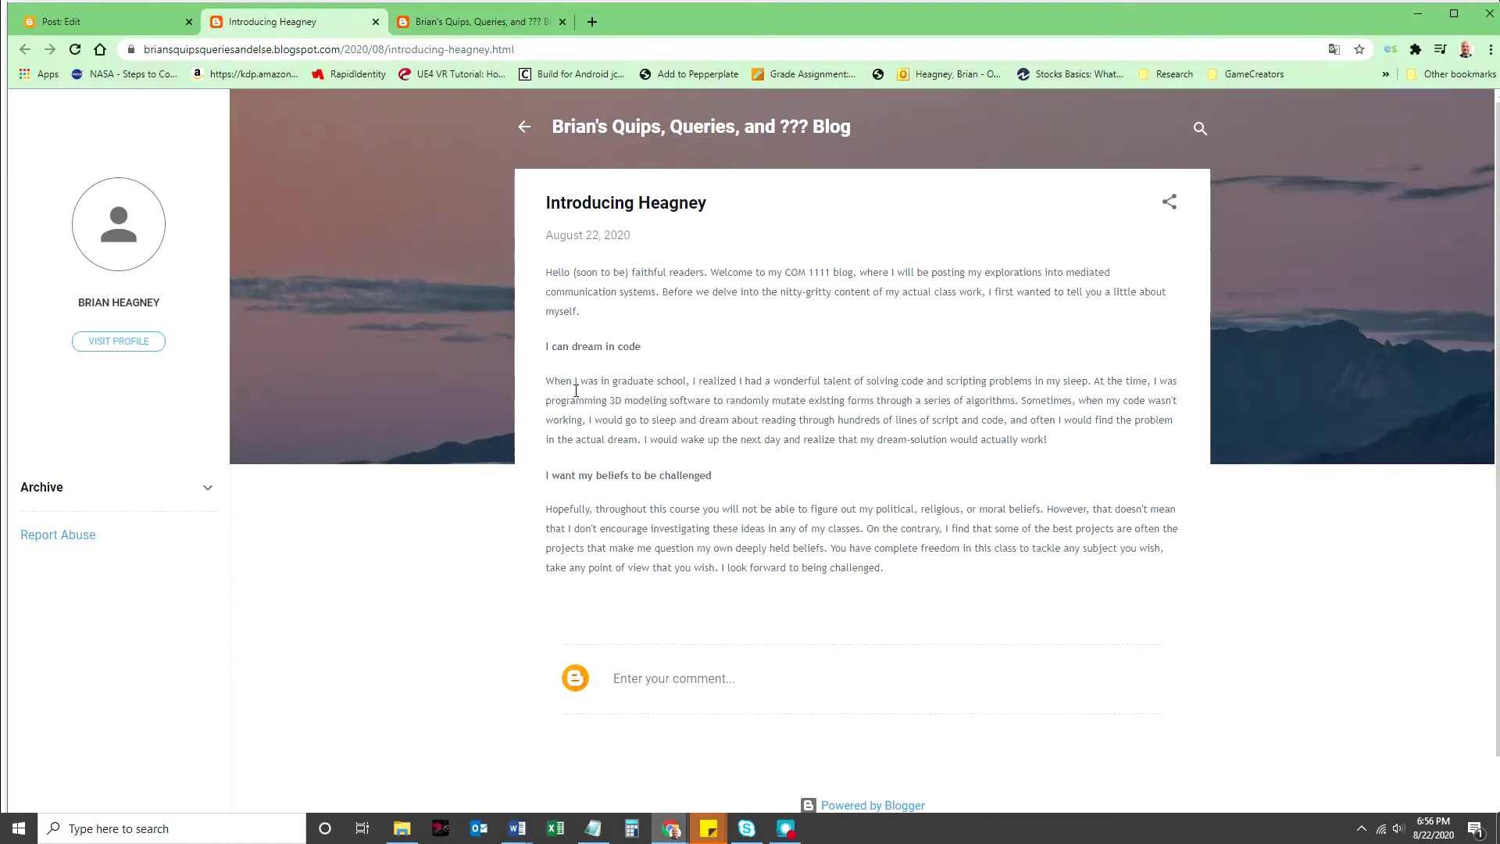
pyautogui.moveTo(627, 382); pyautogui.dragTo(859, 440)
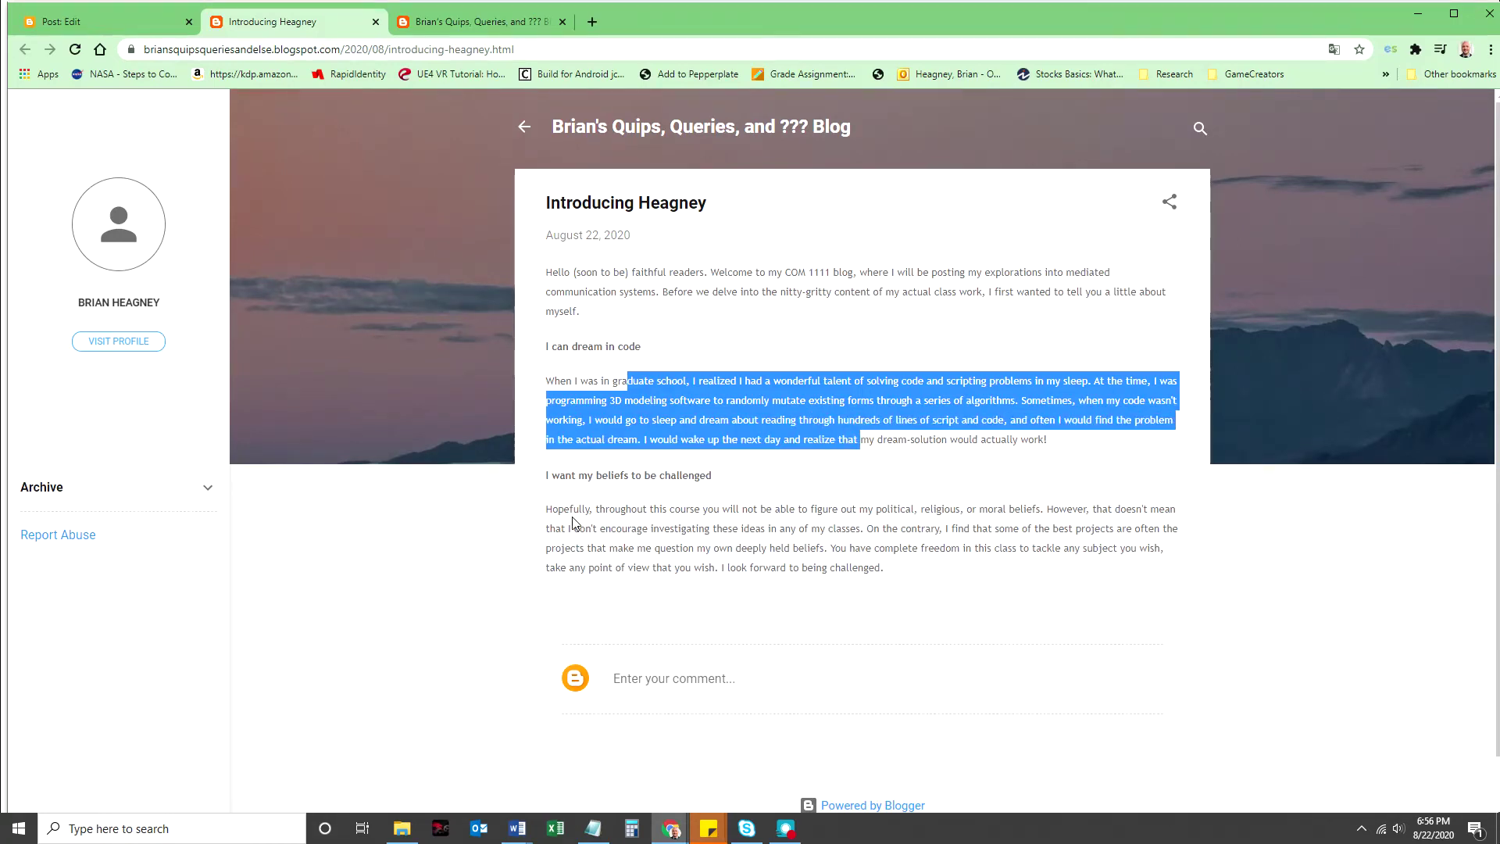
pyautogui.moveTo(594, 509); pyautogui.dragTo(793, 567)
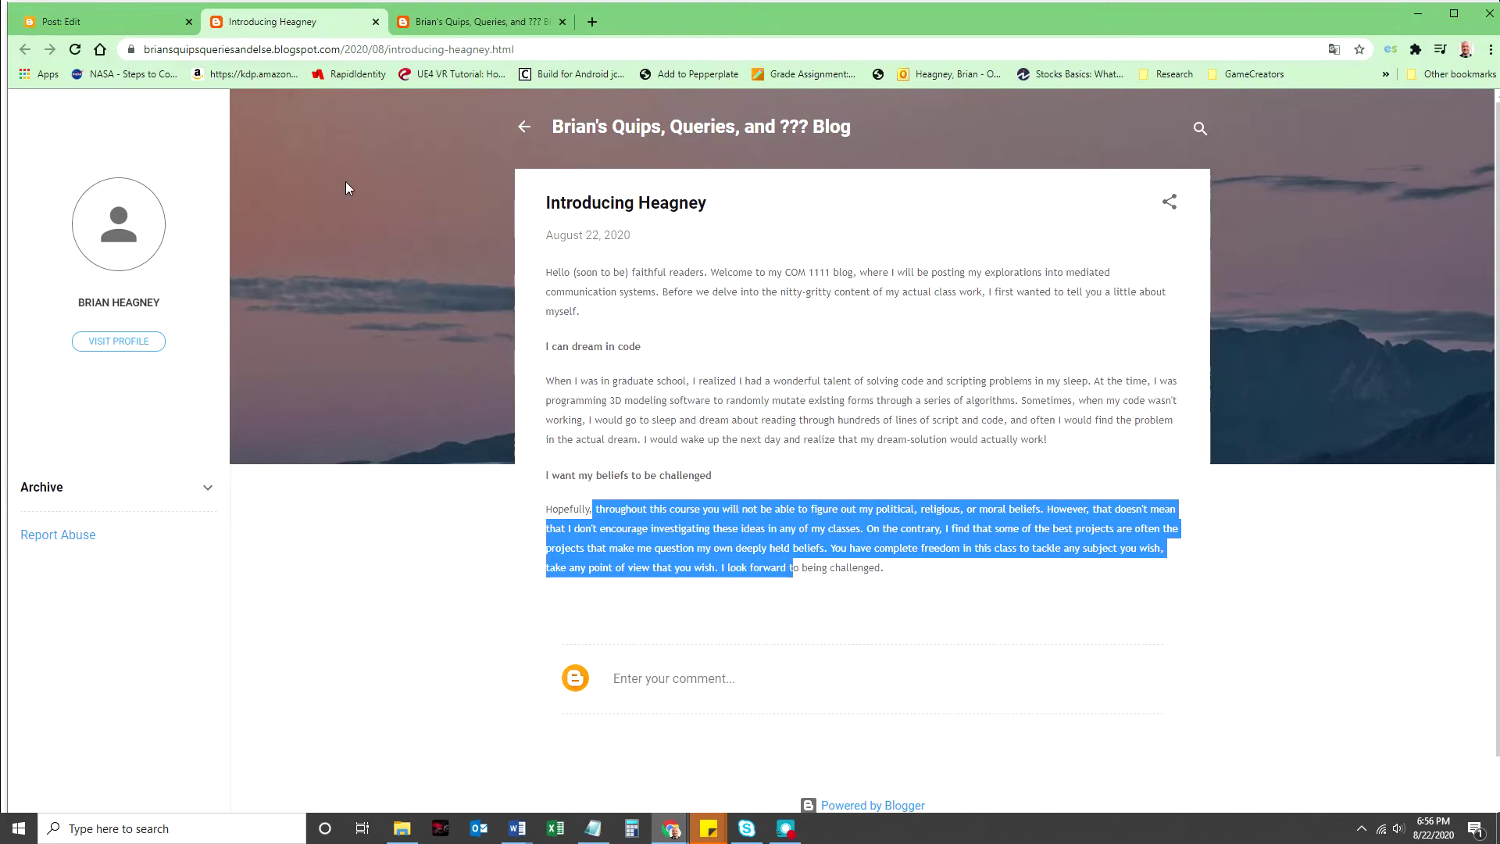
# Step: In the post editor, delete the "I can dream in code" heading and merge its paragraph into the introduction
pyautogui.click(138, 19)
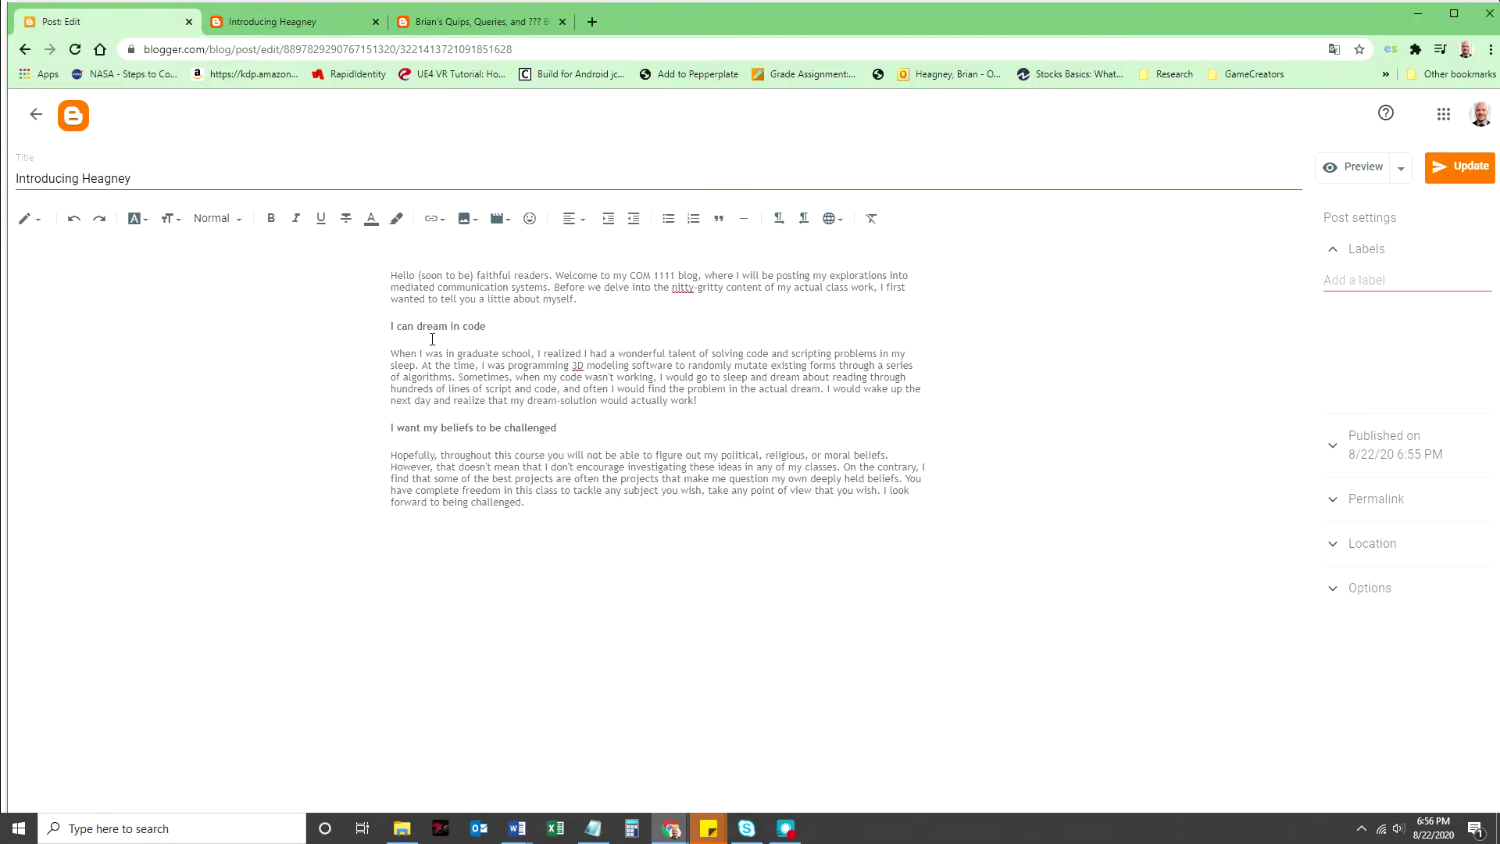
pyautogui.click(391, 356)
pyautogui.press('BackSpace')
pyautogui.press('BackSpace')
pyautogui.press('BackSpace')
pyautogui.press('BackSpace')
pyautogui.press('BackSpace')
pyautogui.press('BackSpace')
pyautogui.press('BackSpace')
pyautogui.press('BackSpace')
pyautogui.press('BackSpace')
pyautogui.press('BackSpace')
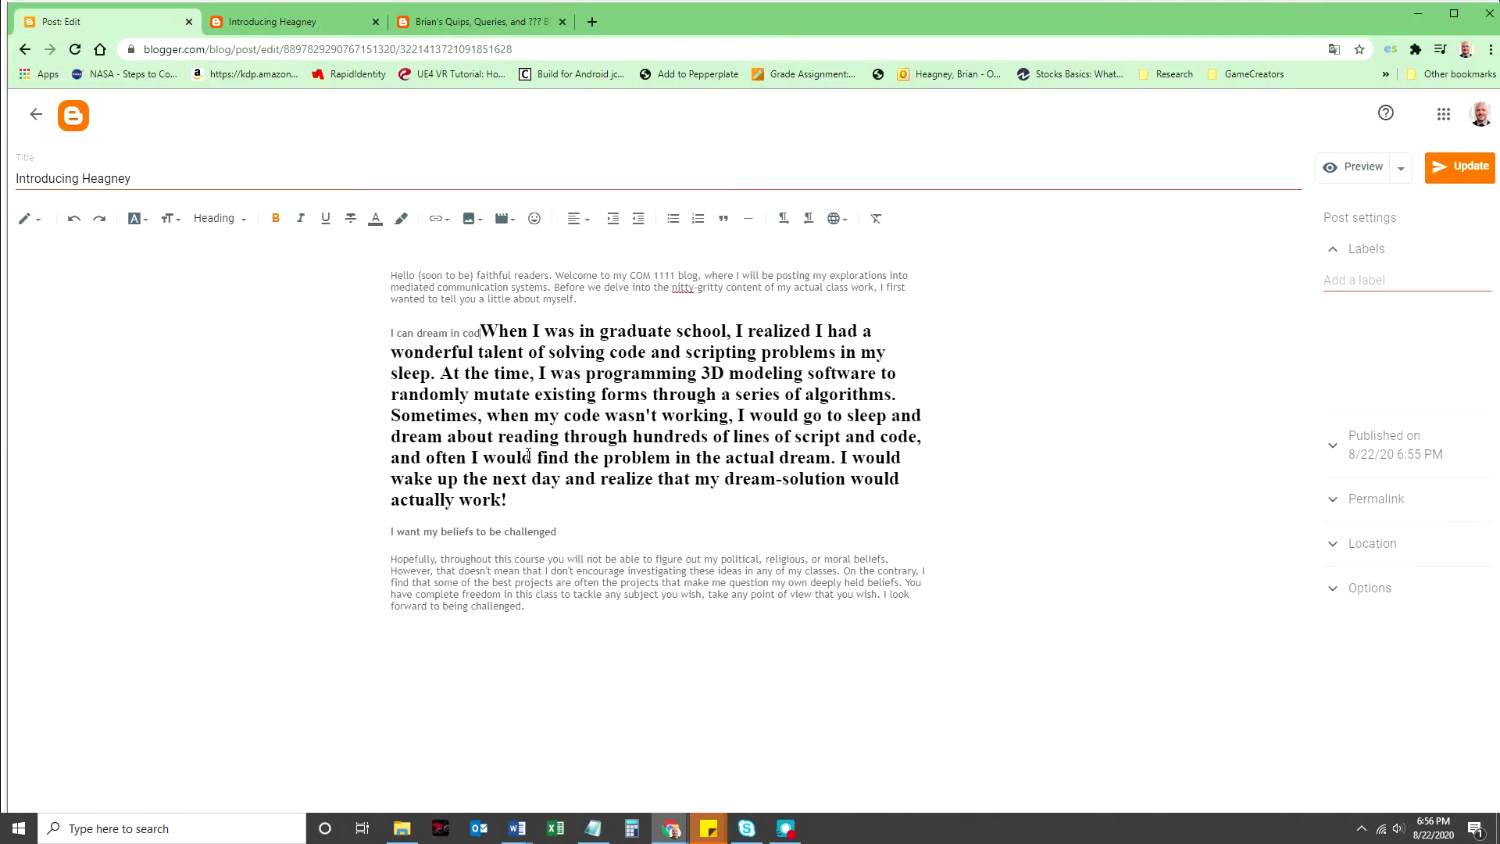
pyautogui.press('BackSpace')
pyautogui.press('BackSpace')
pyautogui.press('BackSpace')
pyautogui.press('BackSpace')
pyautogui.press('BackSpace')
pyautogui.press('BackSpace')
pyautogui.press('BackSpace')
pyautogui.press('BackSpace')
pyautogui.press('BackSpace')
pyautogui.press('BackSpace')
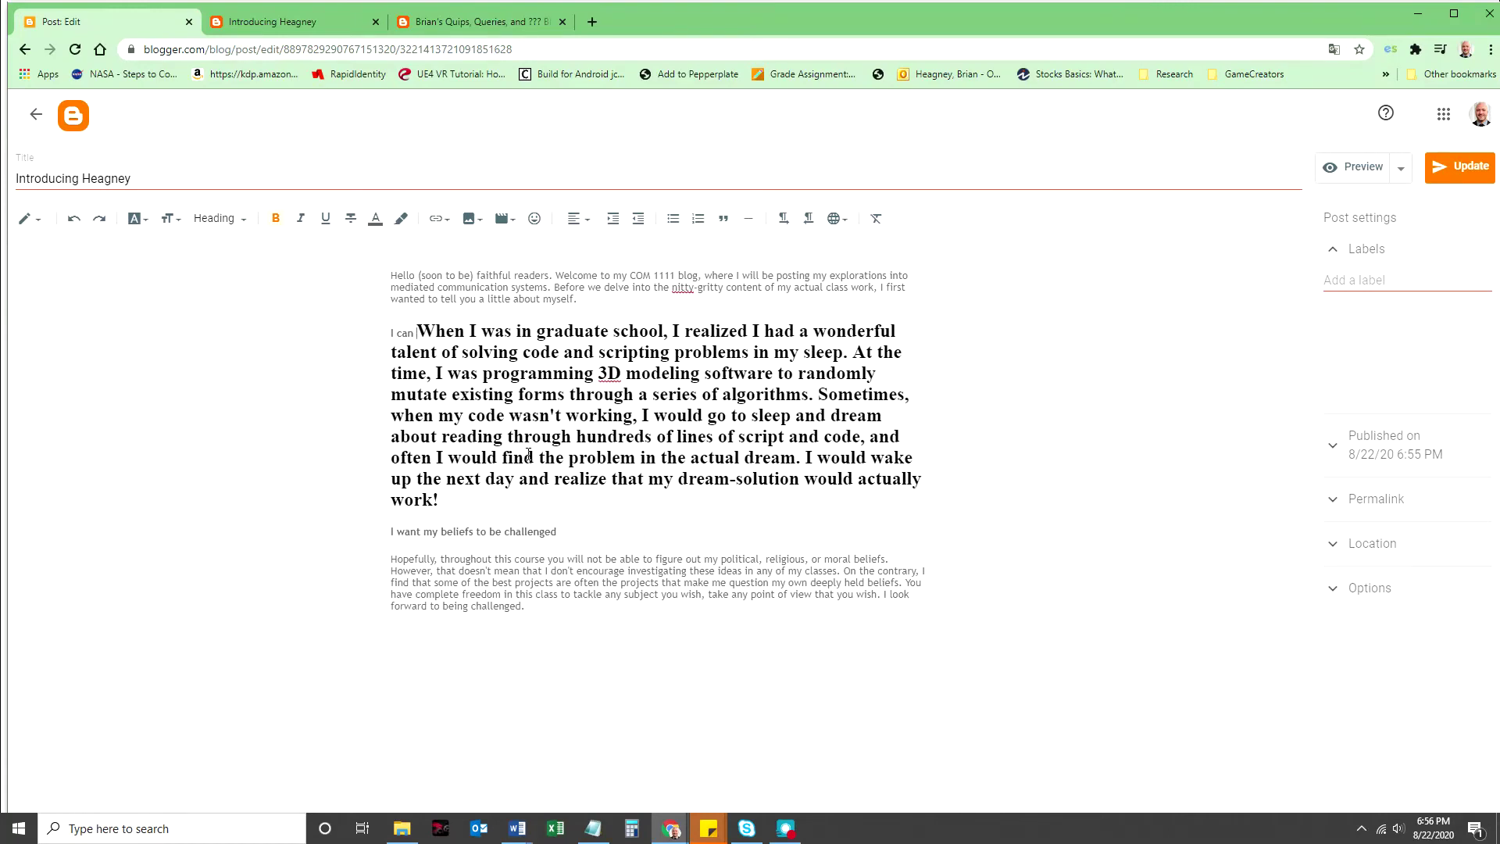
pyautogui.press('BackSpace')
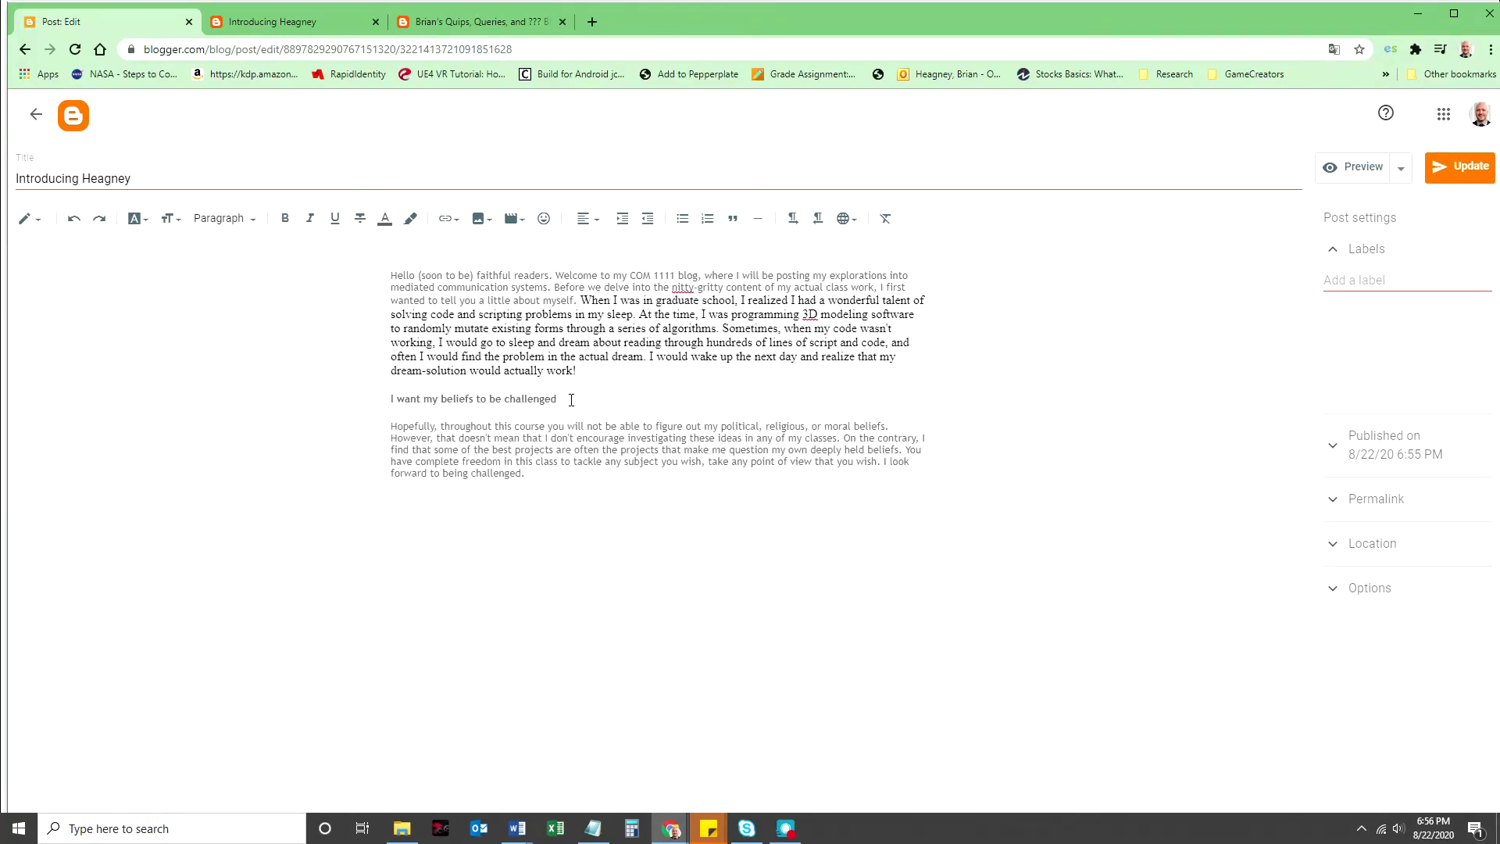
# Step: Delete the "I want my beliefs to be challenged" heading and join its paragraph to the preceding text
pyautogui.moveTo(571, 400); pyautogui.dragTo(363, 405)
pyautogui.press('BackSpace')
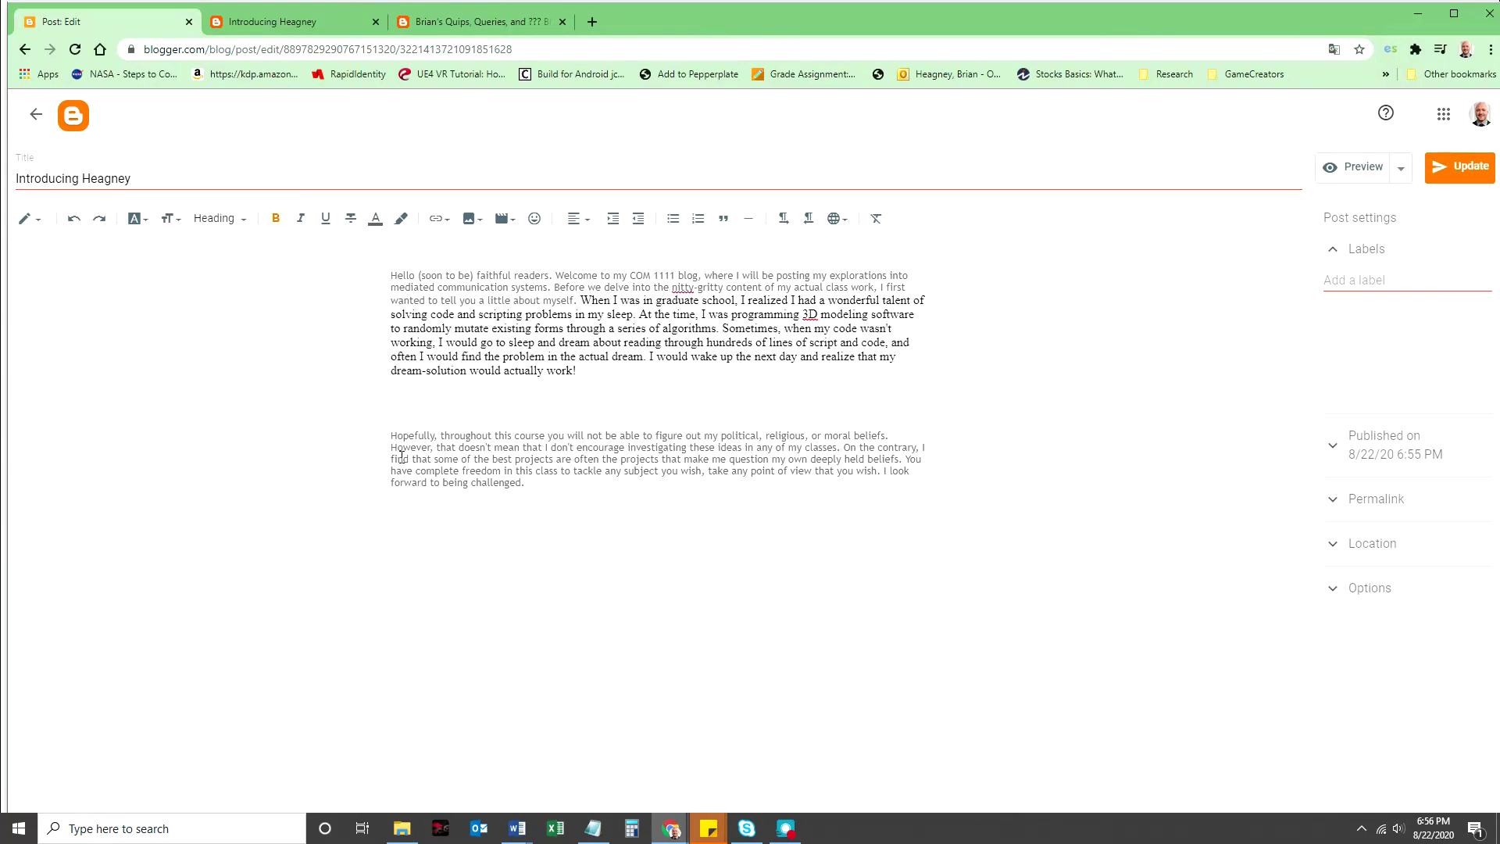
pyautogui.moveTo(385, 439); pyautogui.dragTo(422, 399)
pyautogui.press('BackSpace')
pyautogui.press('BackSpace')
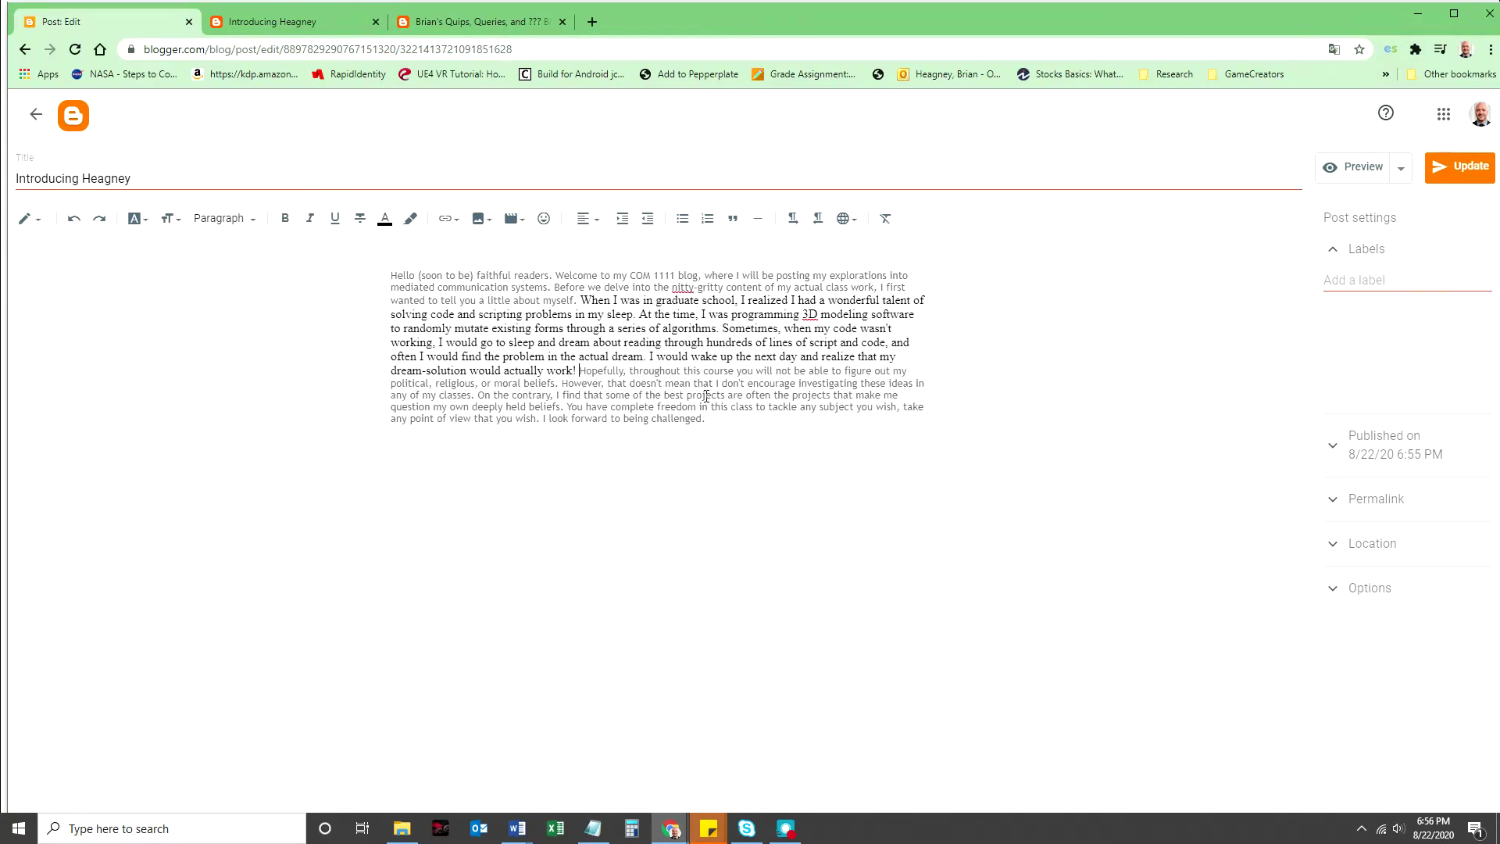
# Step: Apply the Paragraph style to the entire post body
pyautogui.moveTo(723, 420); pyautogui.dragTo(359, 279)
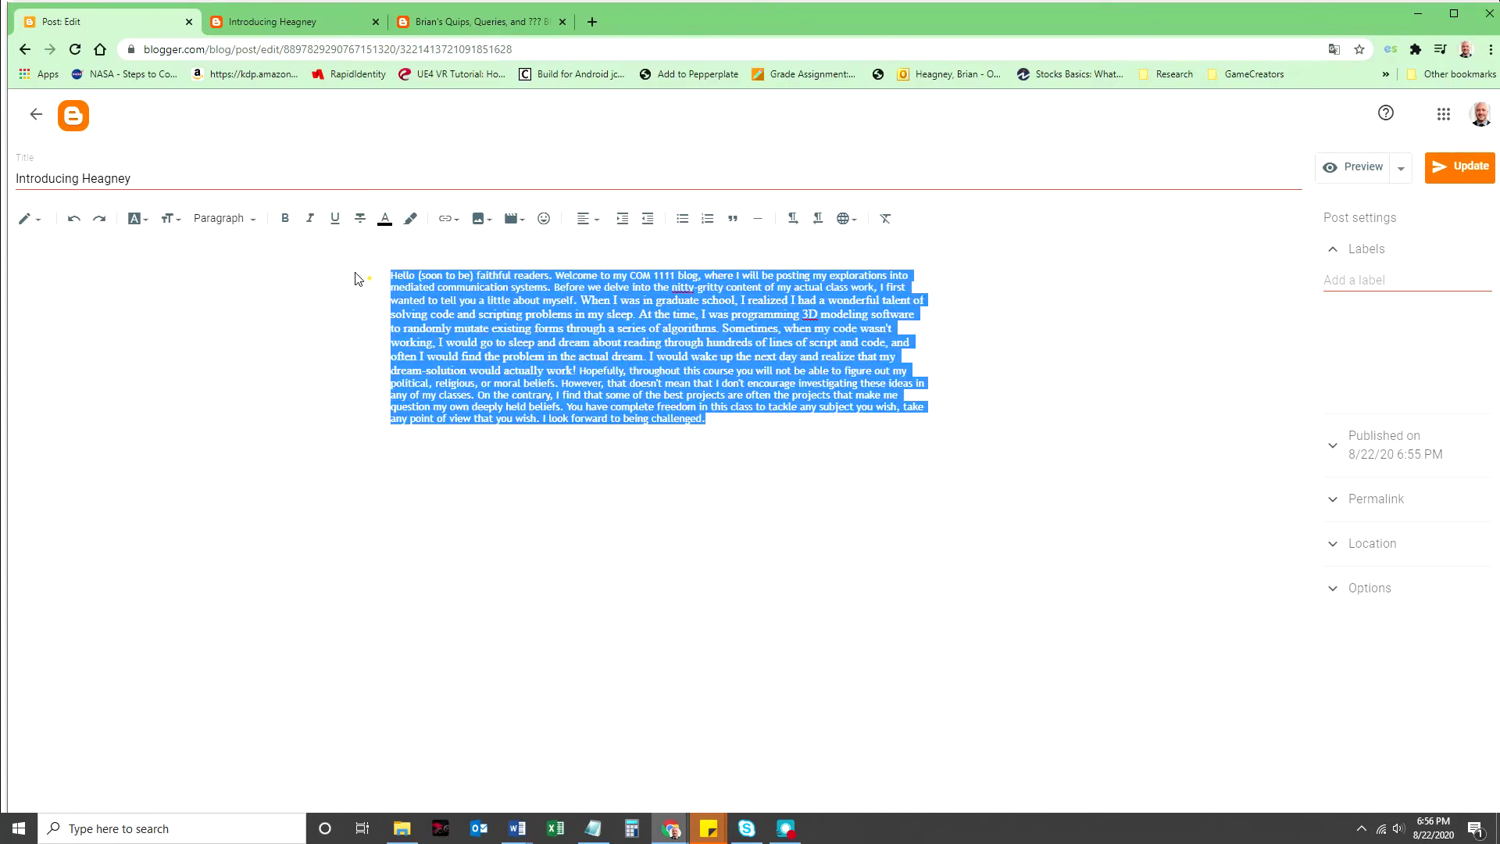
pyautogui.click(234, 220)
pyautogui.click(251, 390)
pyautogui.click(530, 395)
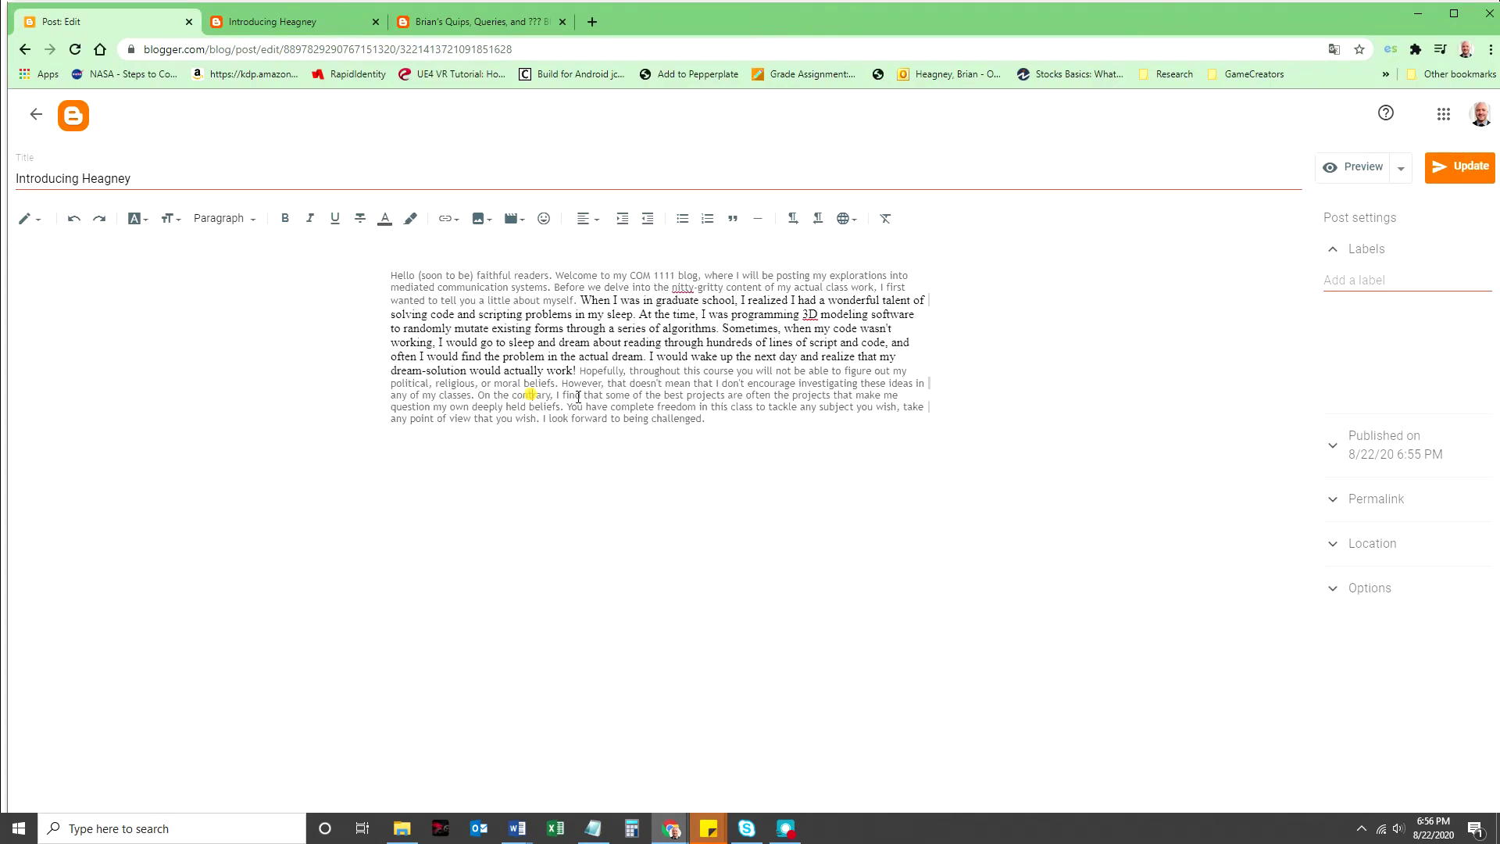
# Step: Format the entire post body in bold and italics
pyautogui.moveTo(719, 428); pyautogui.dragTo(355, 273)
pyautogui.click(286, 220)
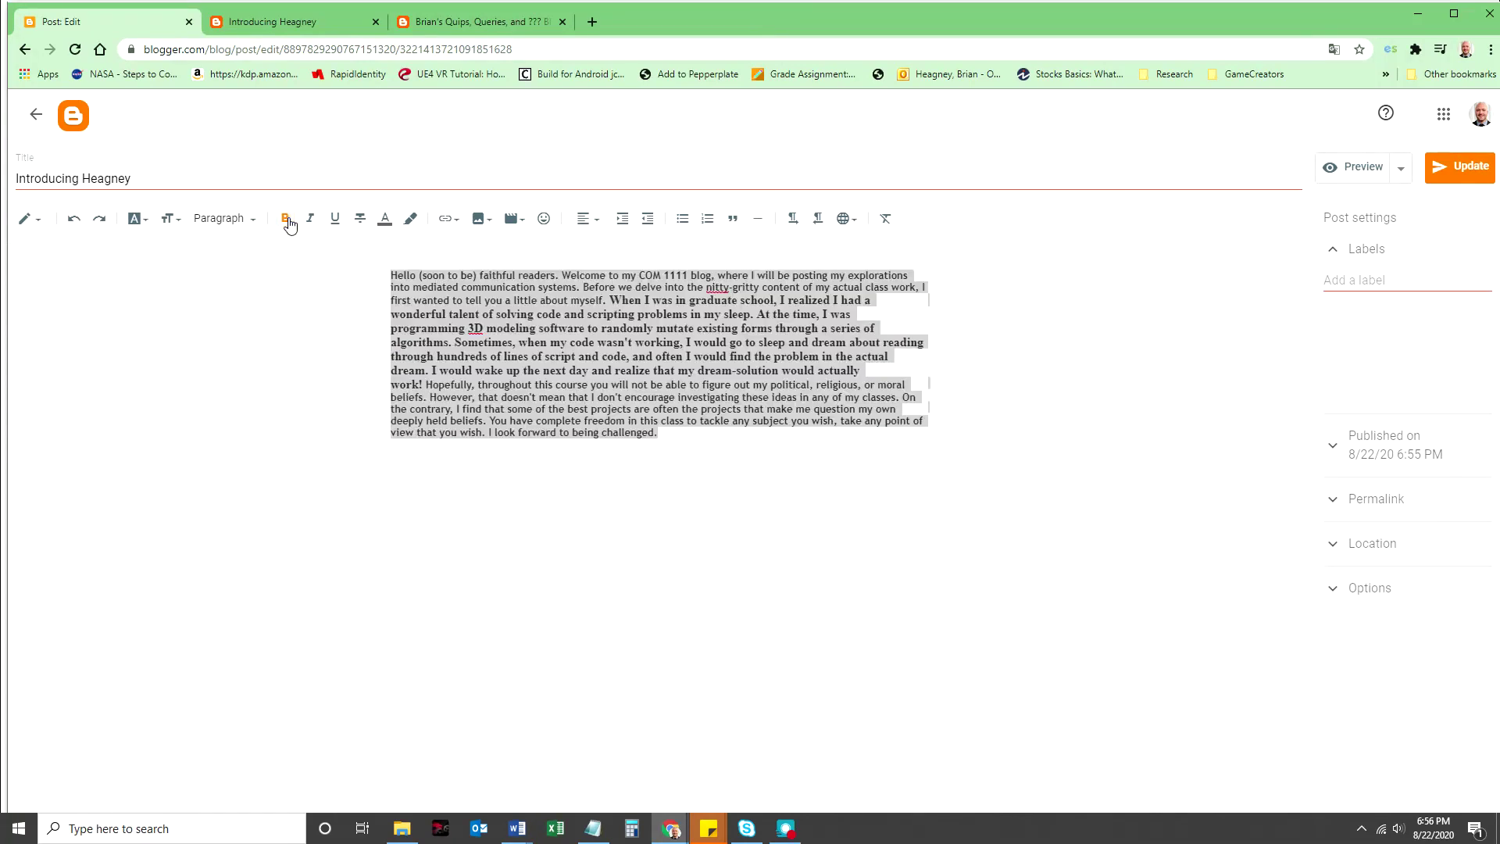
pyautogui.click(310, 220)
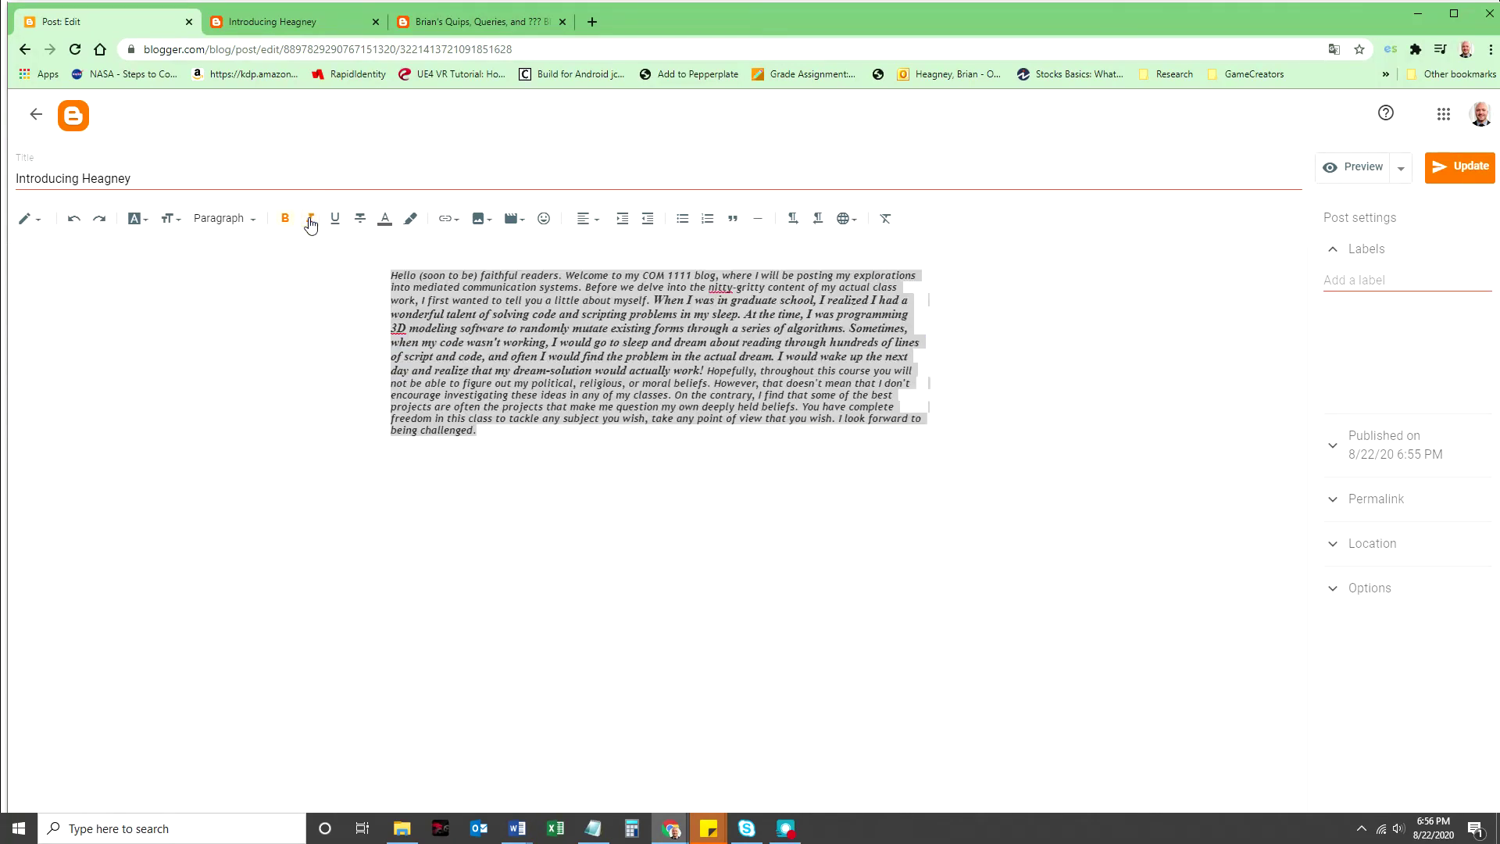
pyautogui.click(490, 370)
# Step: Reapply the Paragraph style to the bold italic body text
pyautogui.moveTo(516, 439); pyautogui.dragTo(356, 273)
pyautogui.click(242, 219)
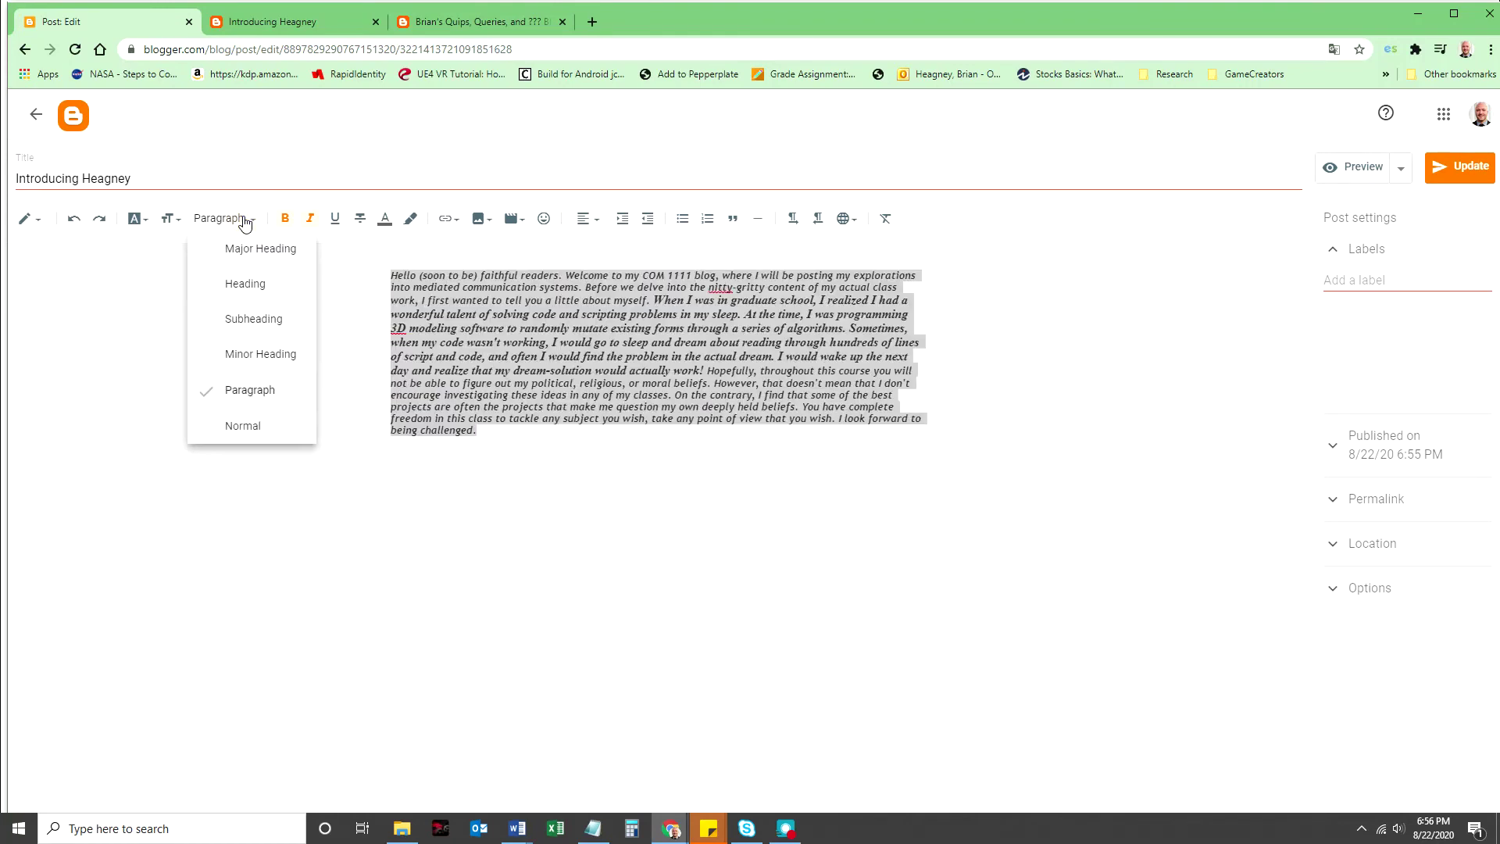
pyautogui.click(282, 391)
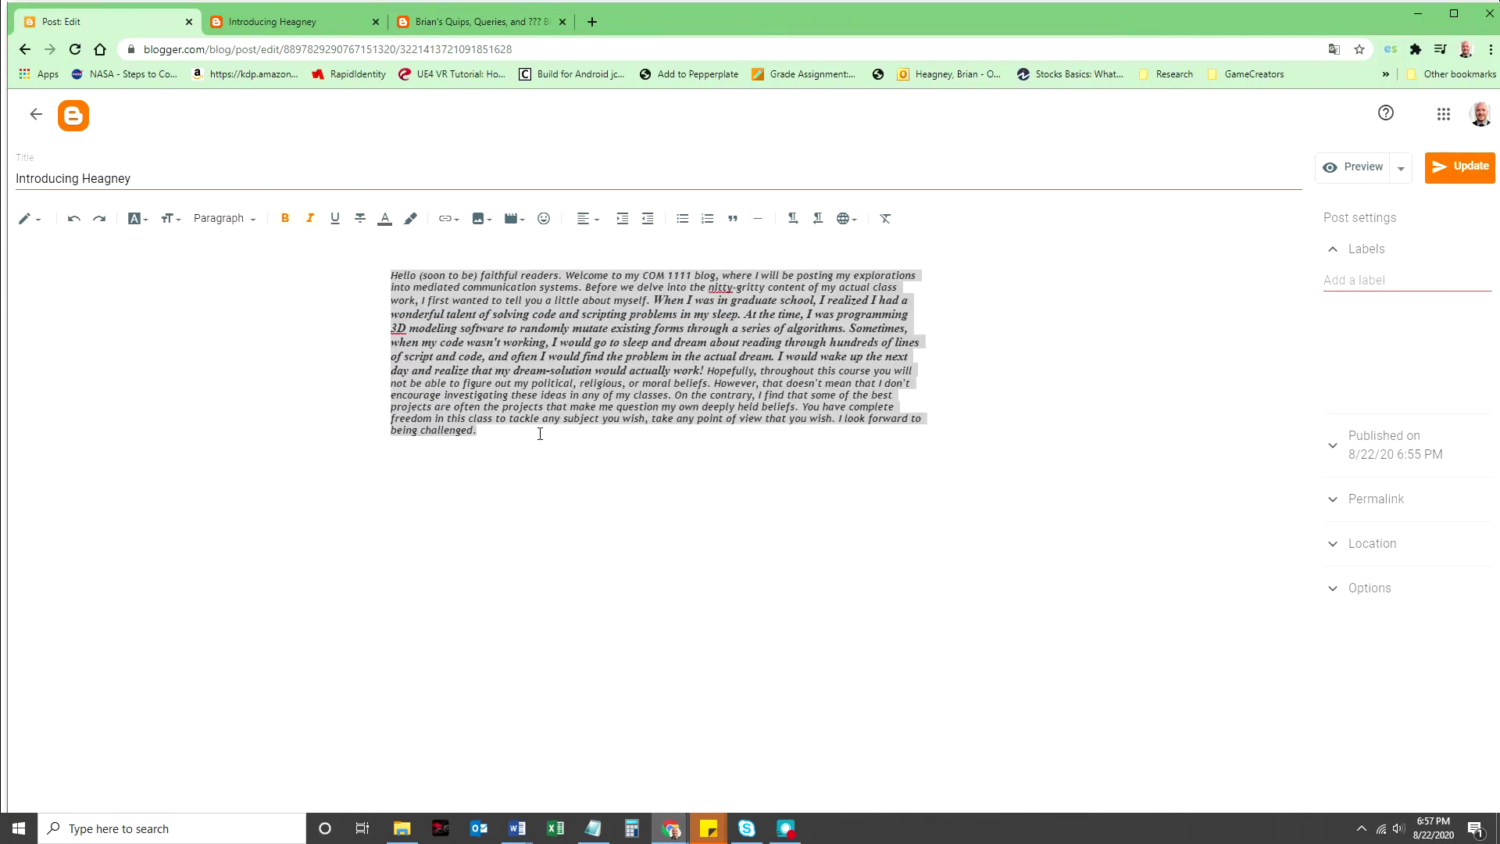
pyautogui.click(536, 426)
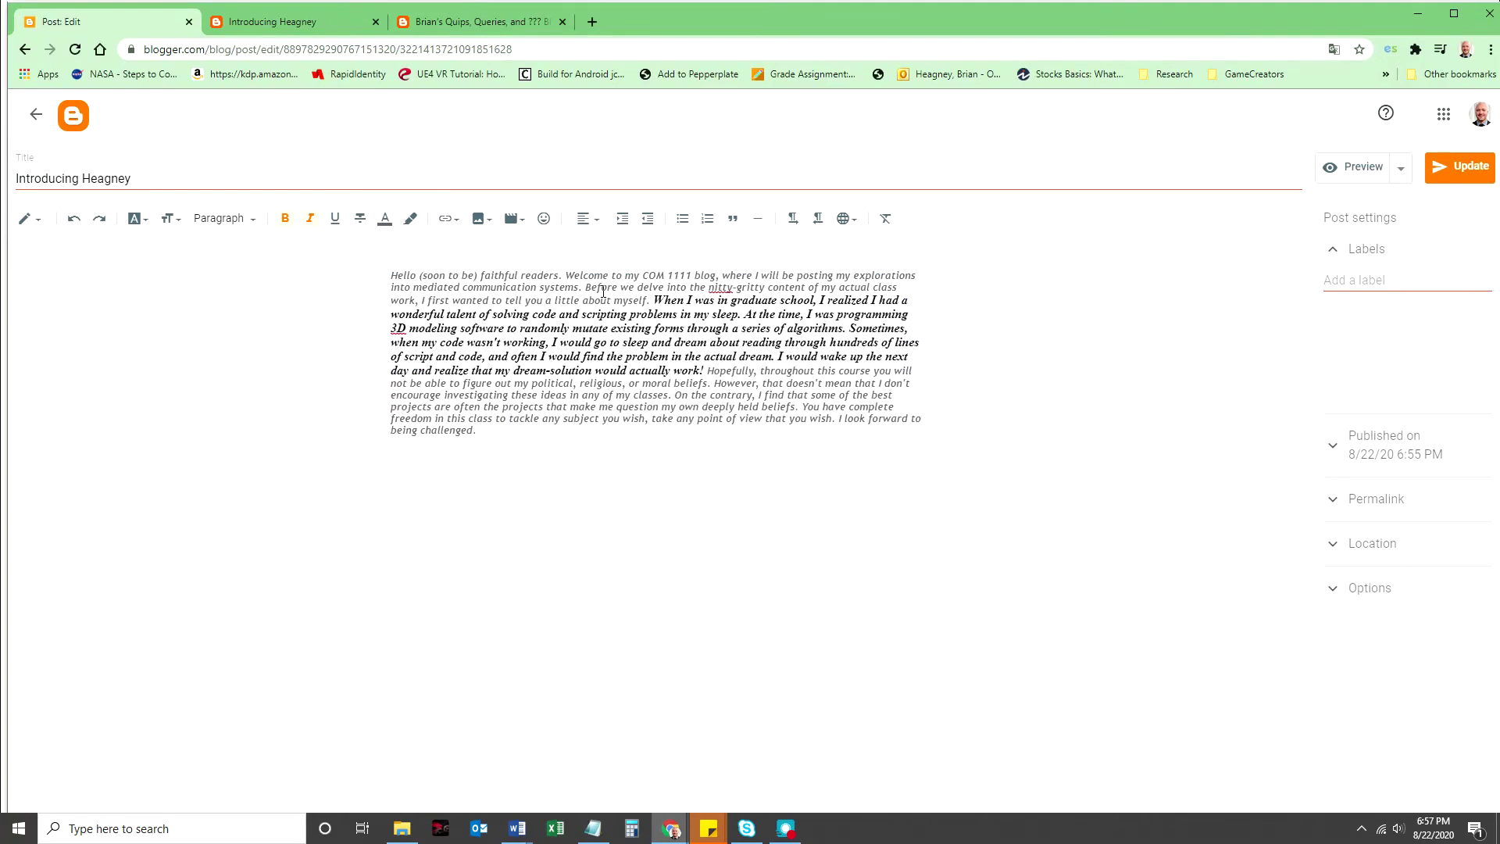
# Step: Copy the whole post body, paste it into an empty Notepad document as plain text, and select the pasted text
pyautogui.moveTo(492, 449); pyautogui.dragTo(334, 268)
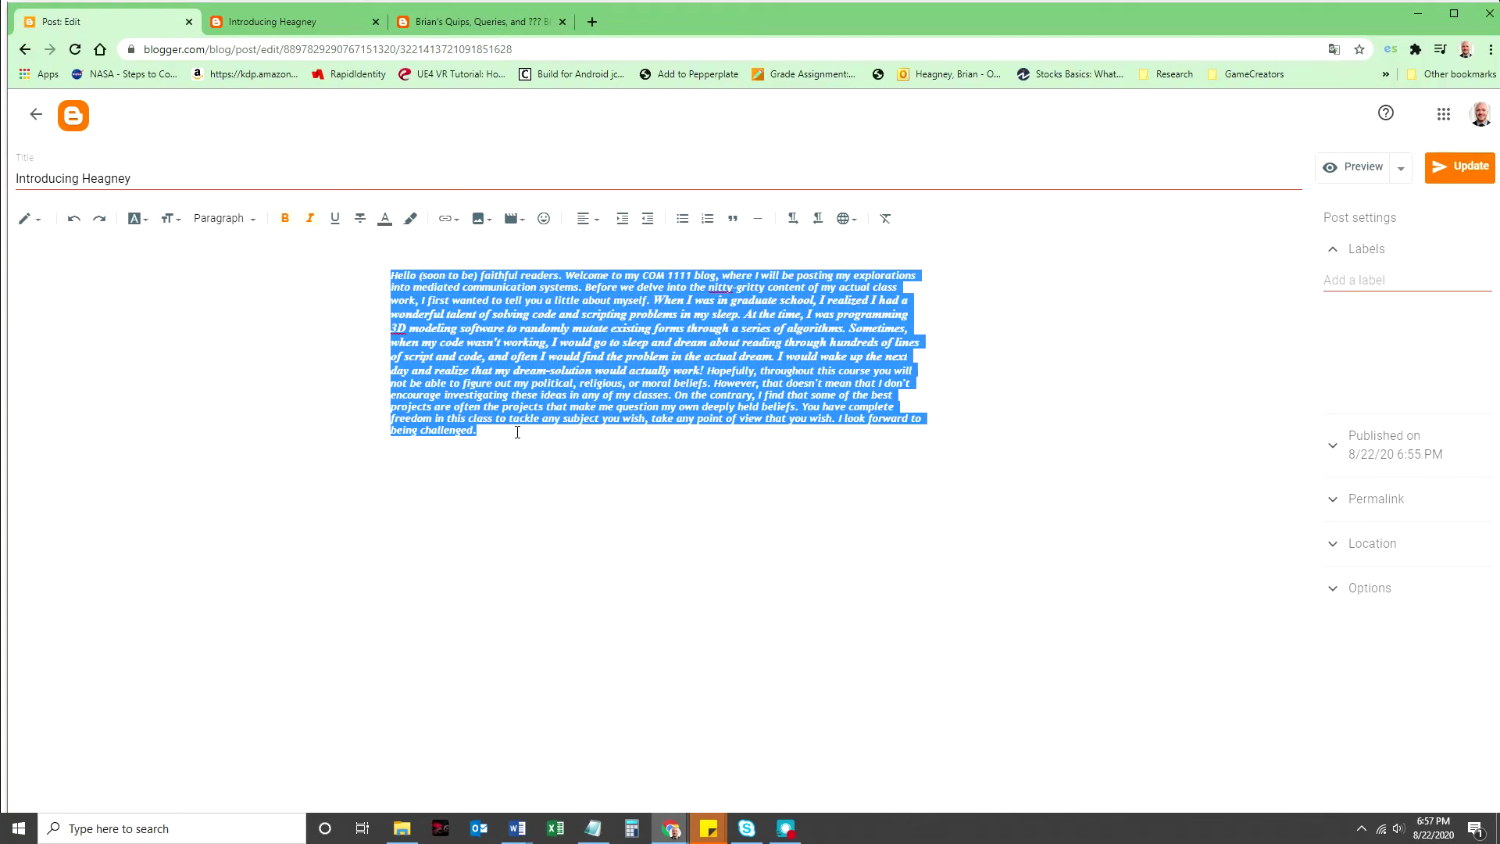
pyautogui.rightClick(498, 350)
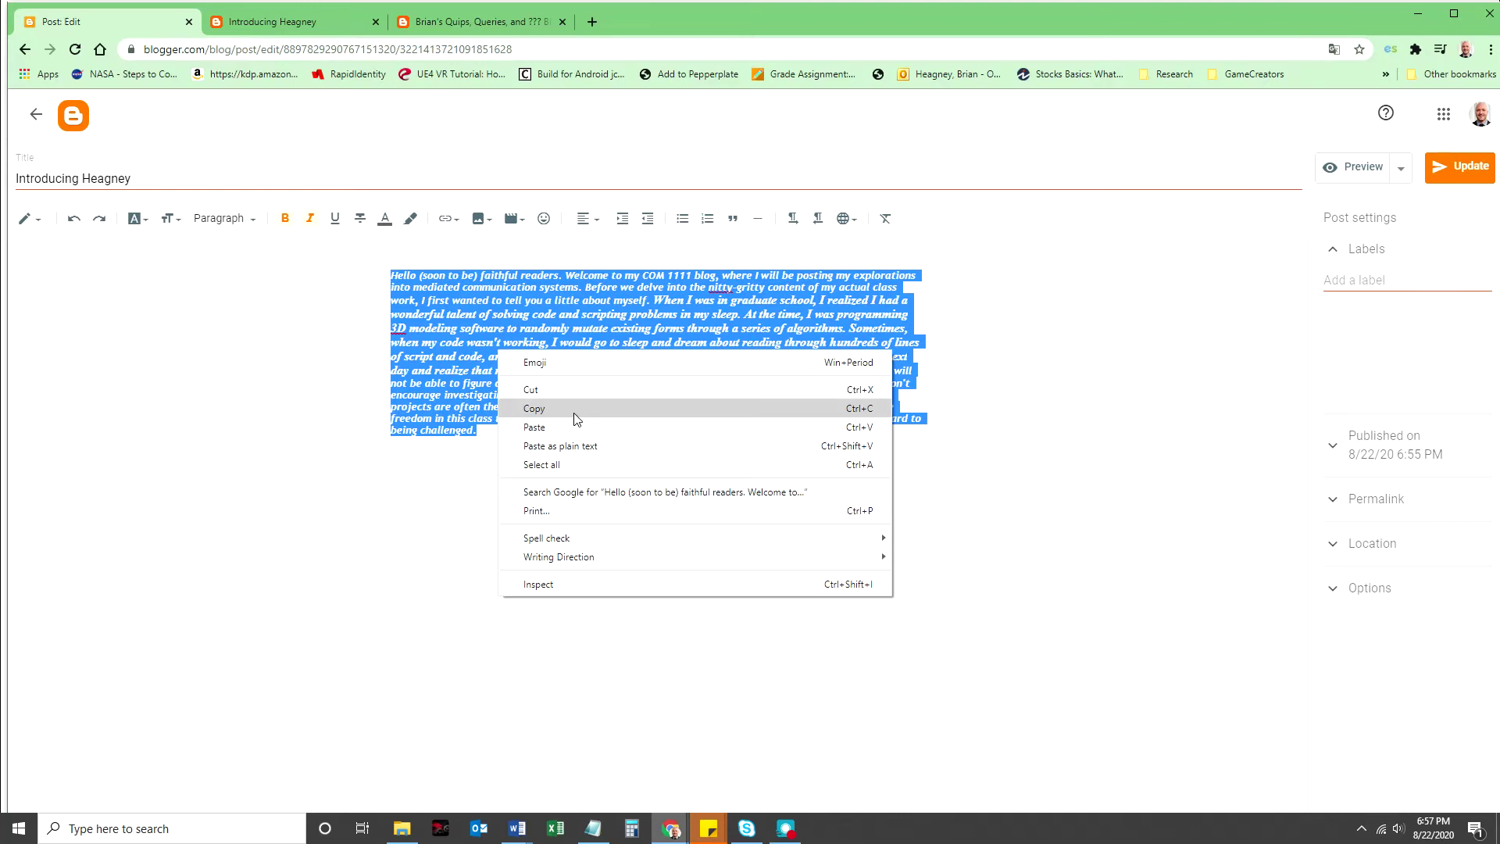
pyautogui.click(538, 410)
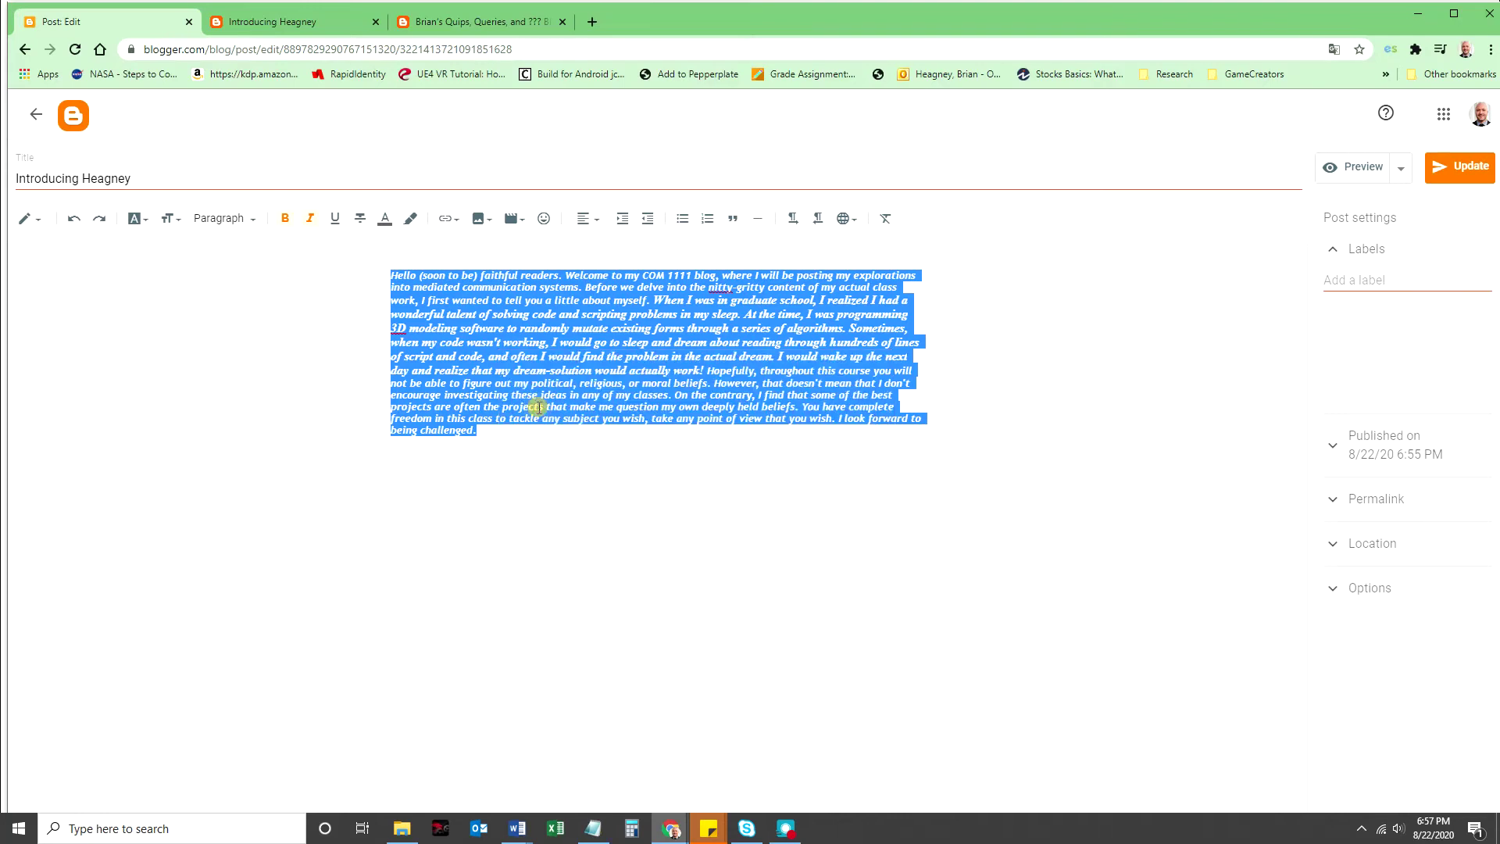
pyautogui.click(593, 834)
pyautogui.moveTo(598, 101); pyautogui.dragTo(606, 117)
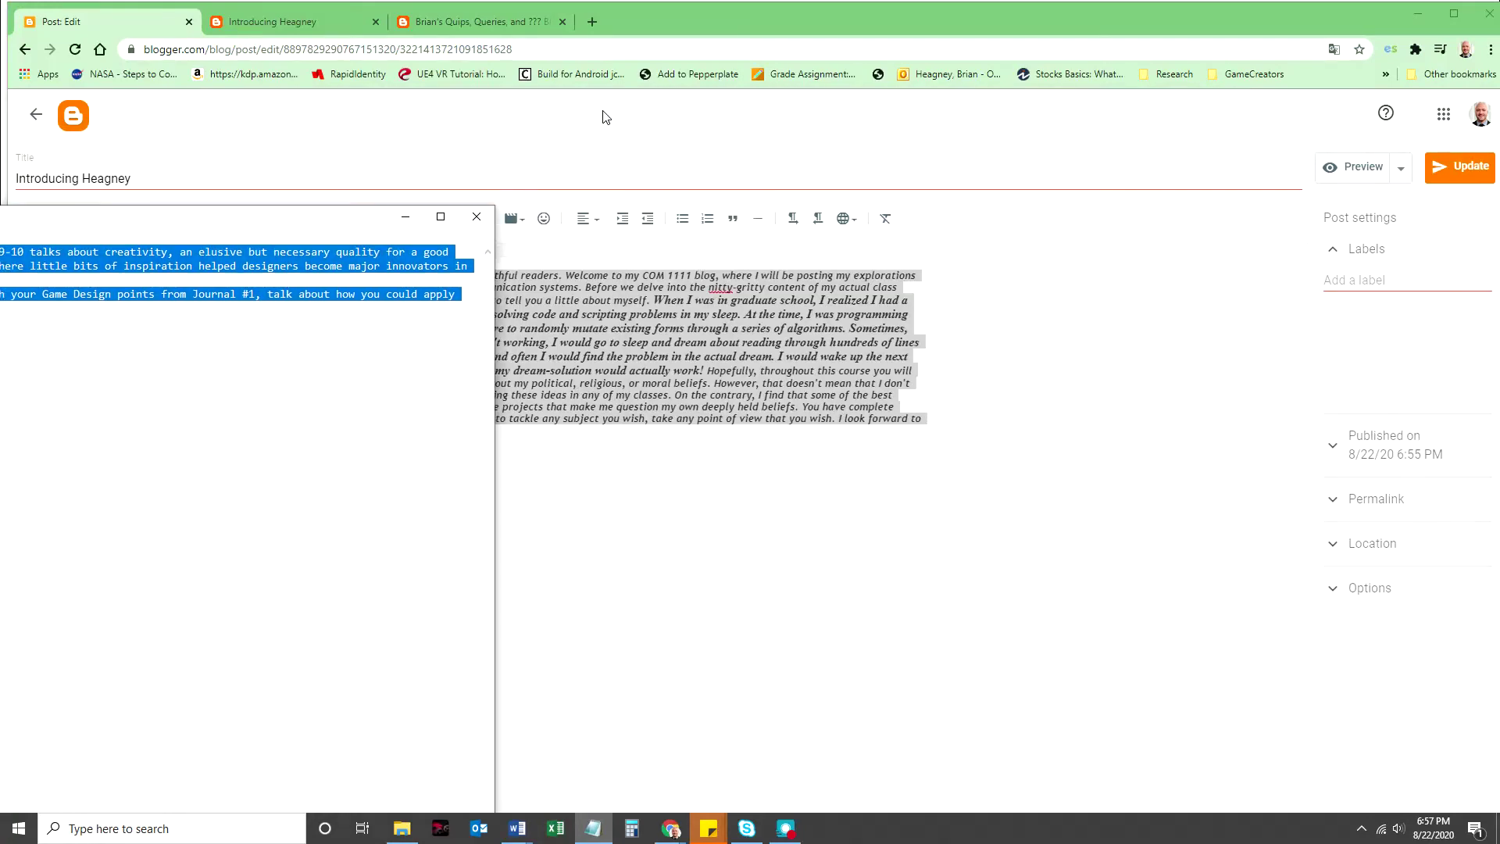
pyautogui.click(605, 117)
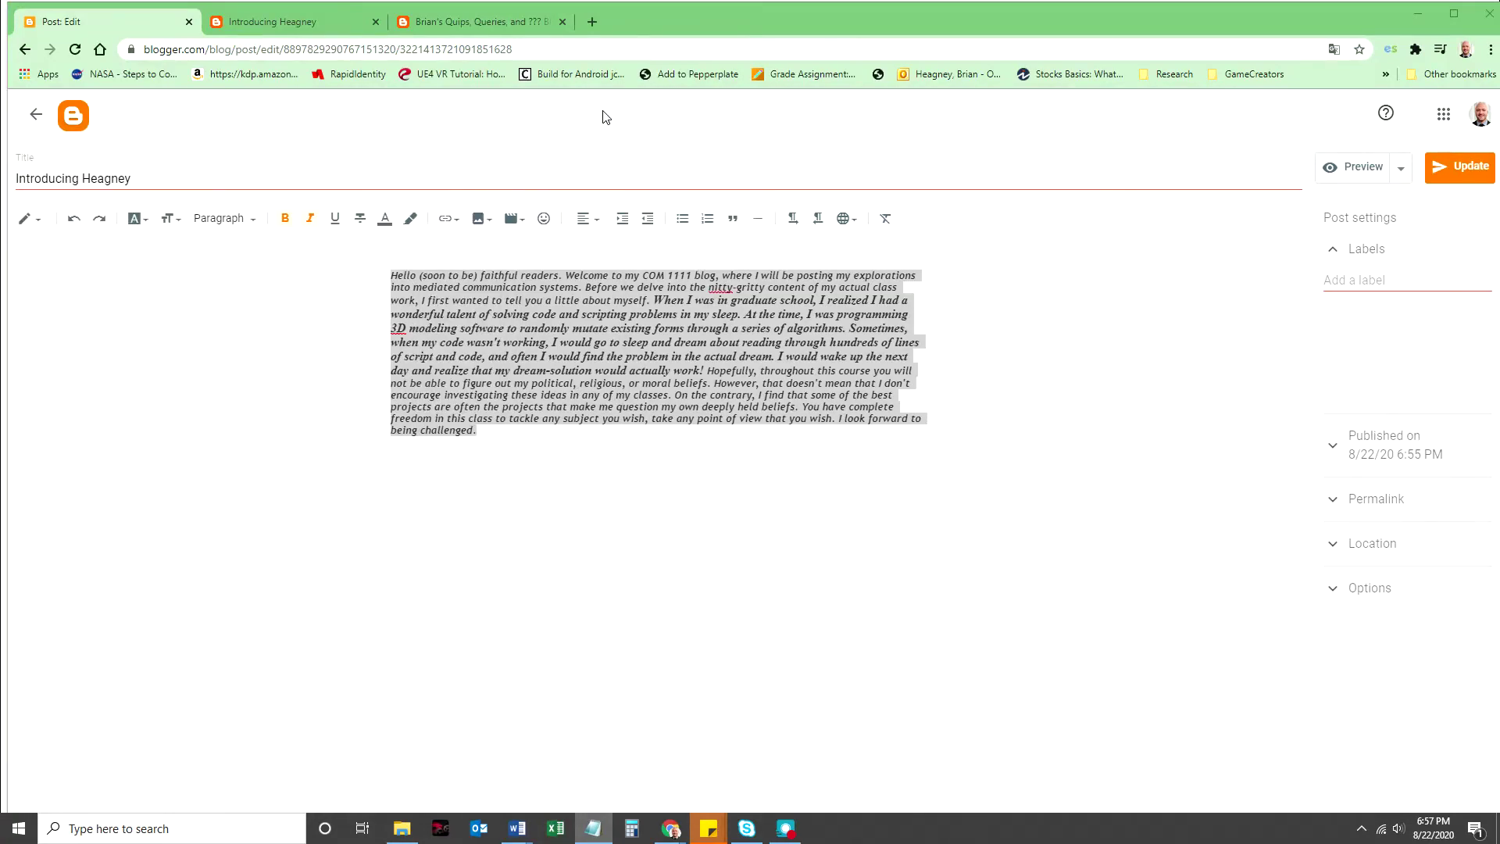
pyautogui.moveTo(606, 117); pyautogui.dragTo(737, 74)
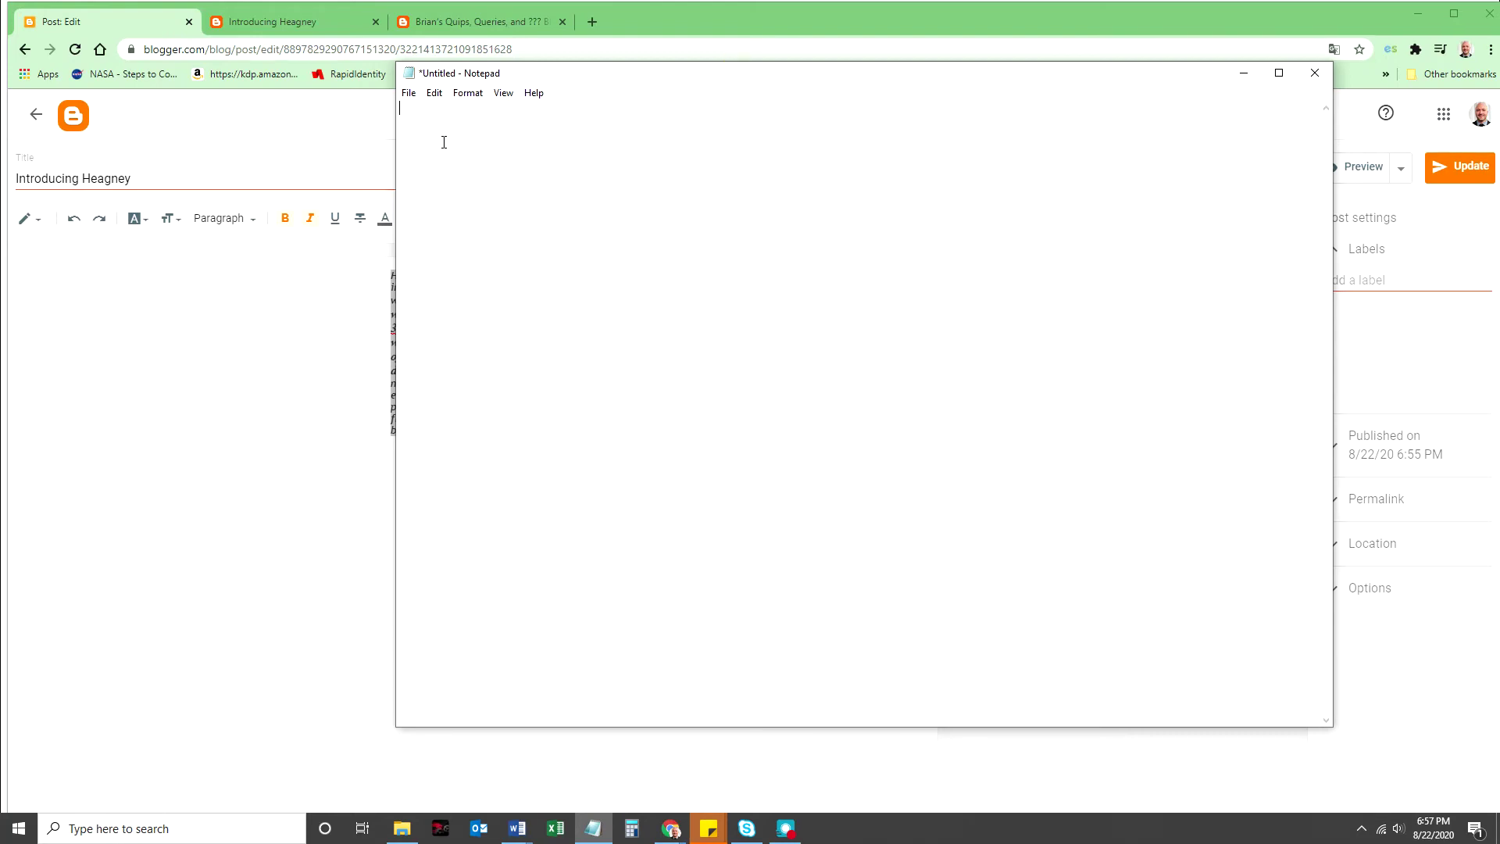
pyautogui.hotkey('ctrl', 'v')
pyautogui.moveTo(1123, 225); pyautogui.dragTo(462, 95)
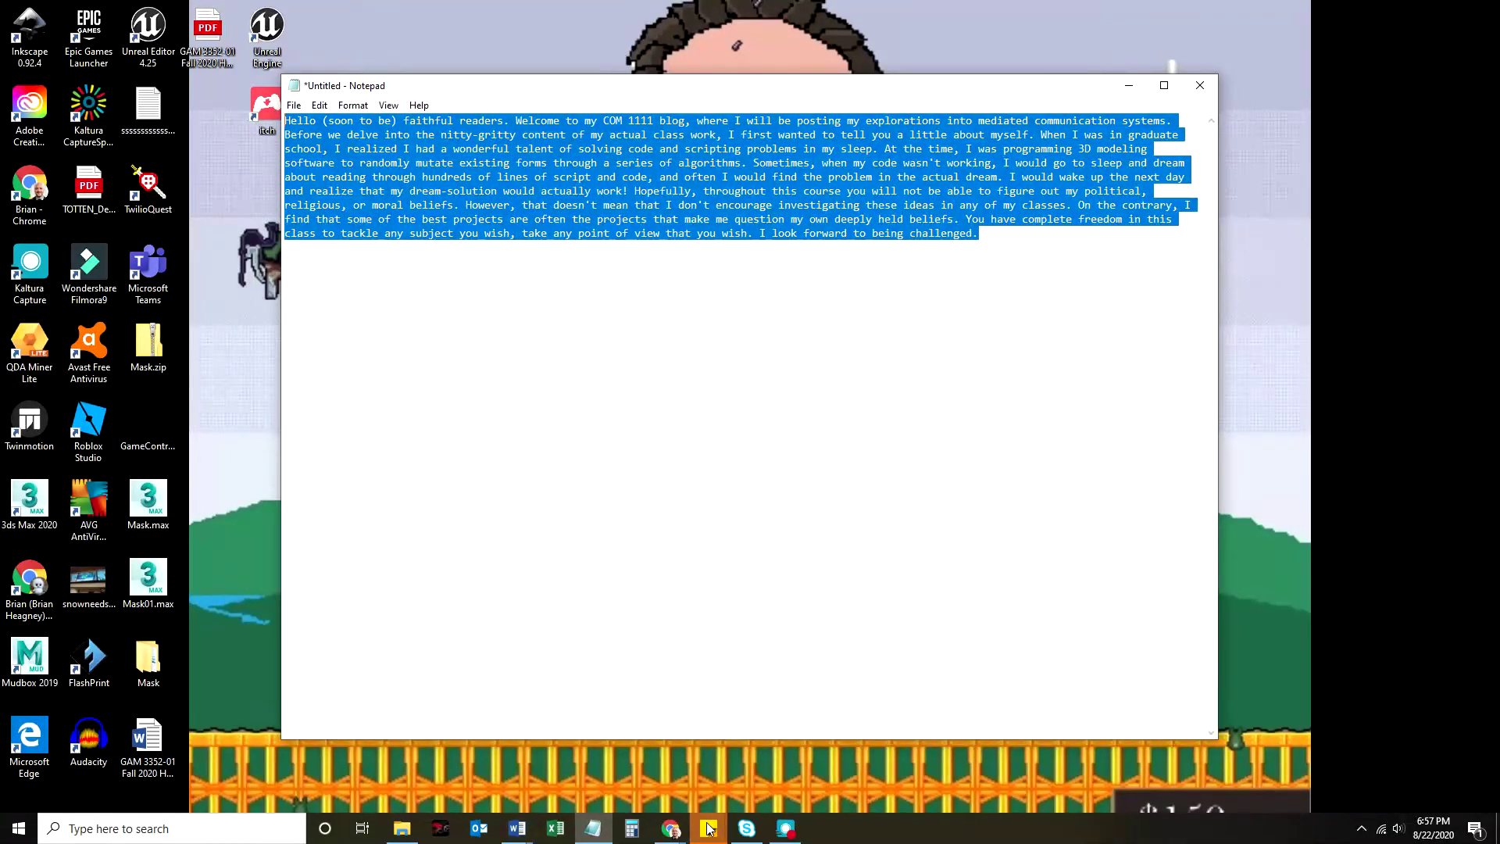
# Step: Switch back to the Blogger editor in Chrome, replace the post body with the plain text from Notepad, and update the post
pyautogui.click(671, 829)
pyautogui.click(781, 793)
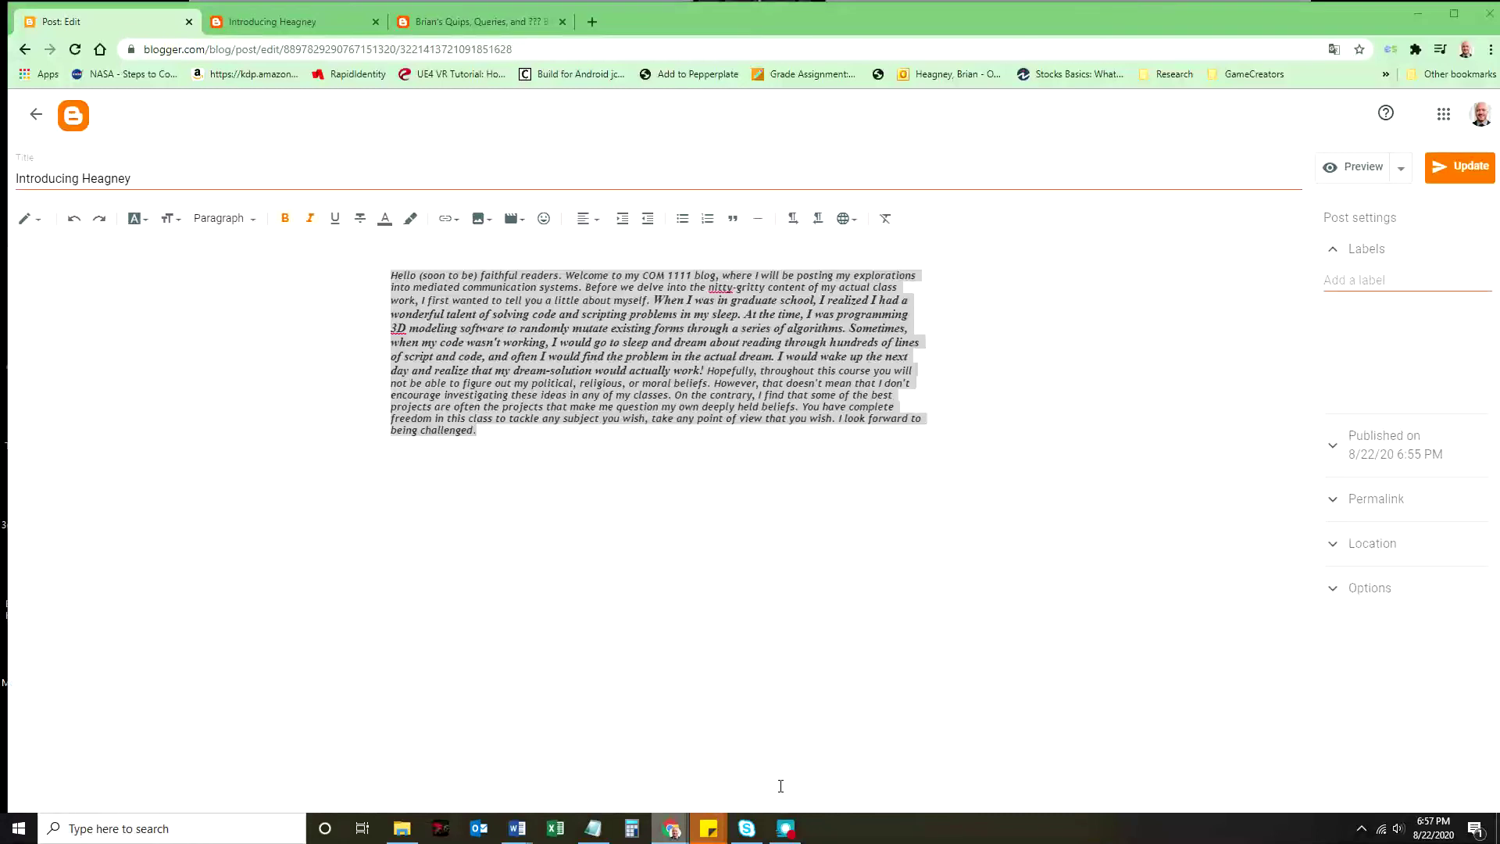
pyautogui.click(551, 432)
pyautogui.moveTo(491, 420); pyautogui.dragTo(324, 264)
pyautogui.press('BackSpace')
pyautogui.hotkey('ctrl', 'v')
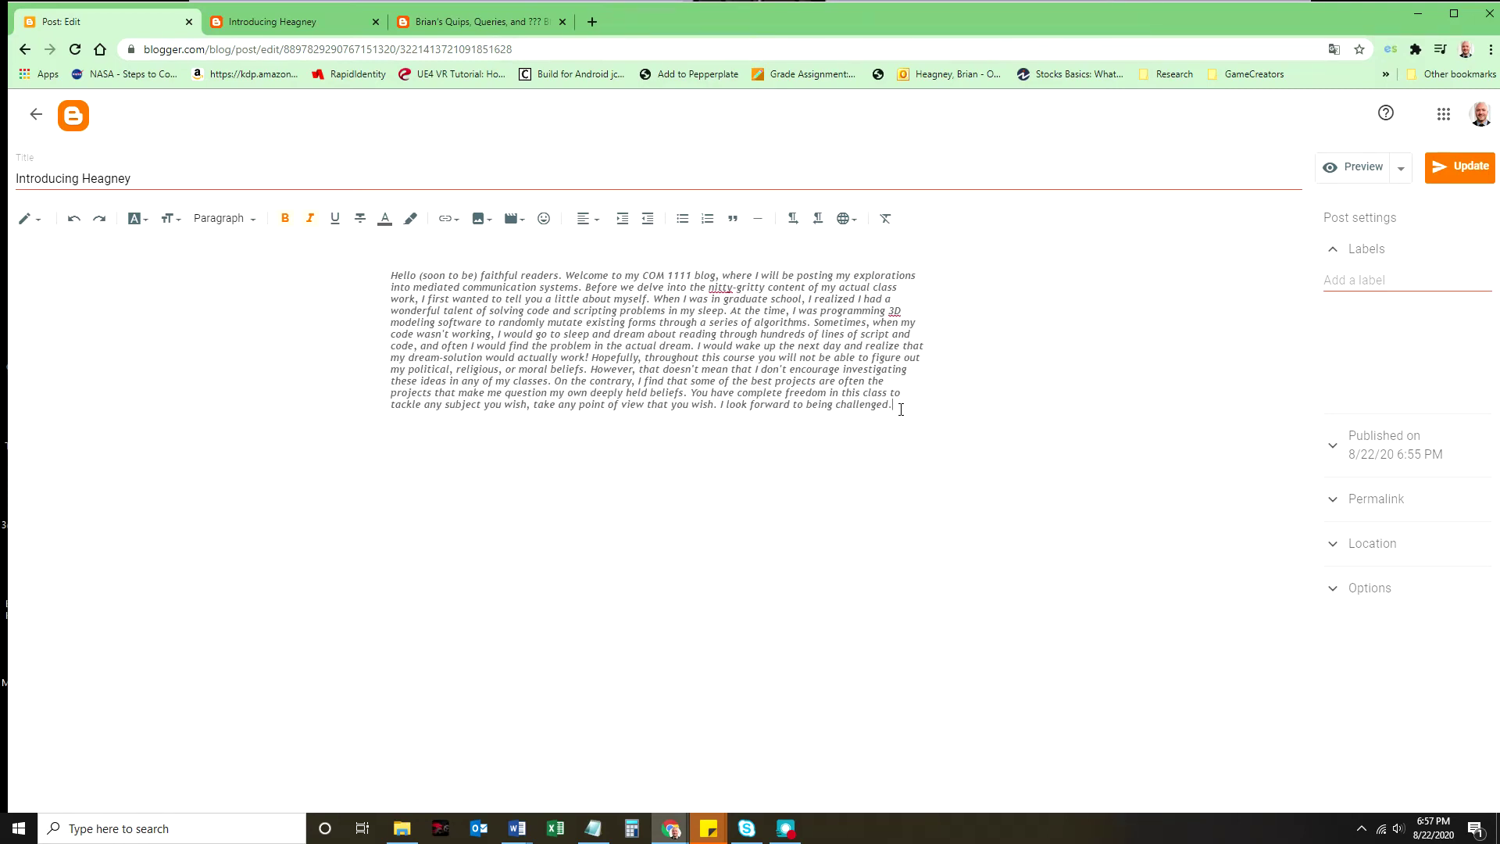
pyautogui.click(1467, 172)
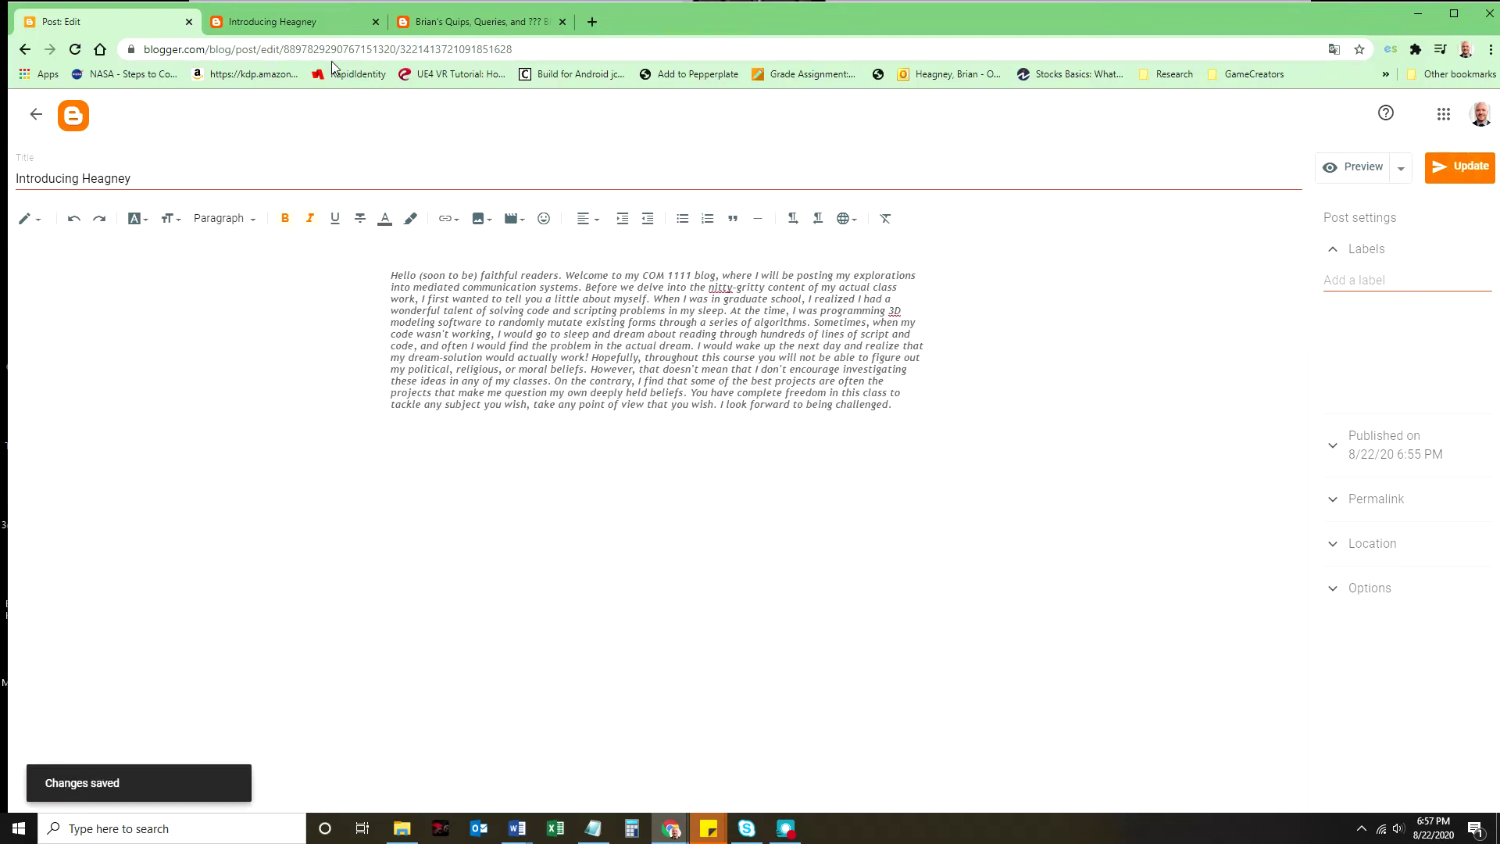
# Step: Reload the live post to check the updated body text, and return to the post editor
pyautogui.click(312, 21)
pyautogui.click(76, 50)
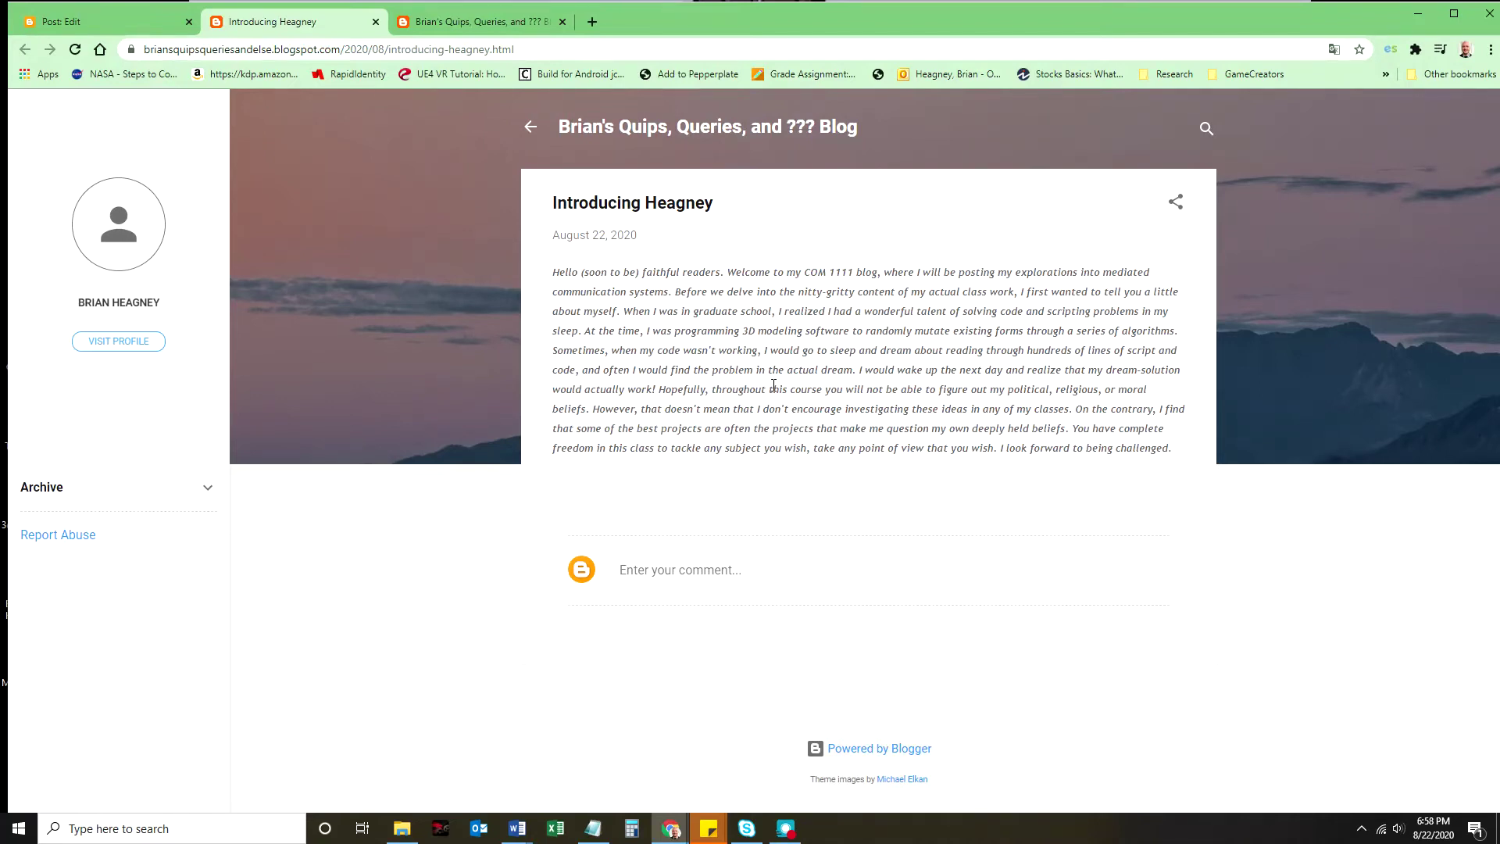
pyautogui.click(79, 21)
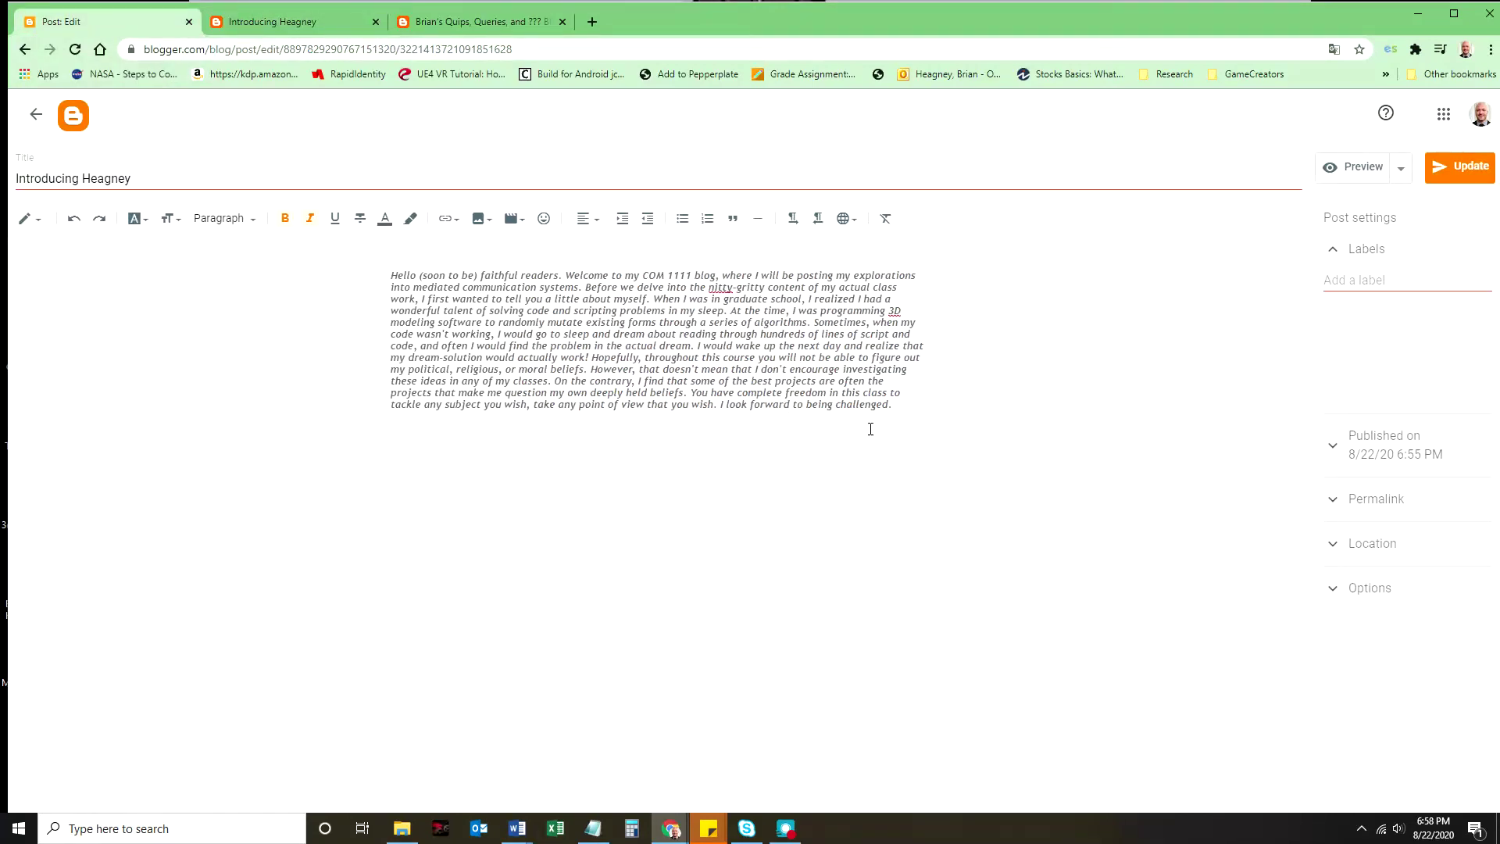
pyautogui.moveTo(906, 406); pyautogui.dragTo(204, 218)
pyautogui.press('BackSpace')
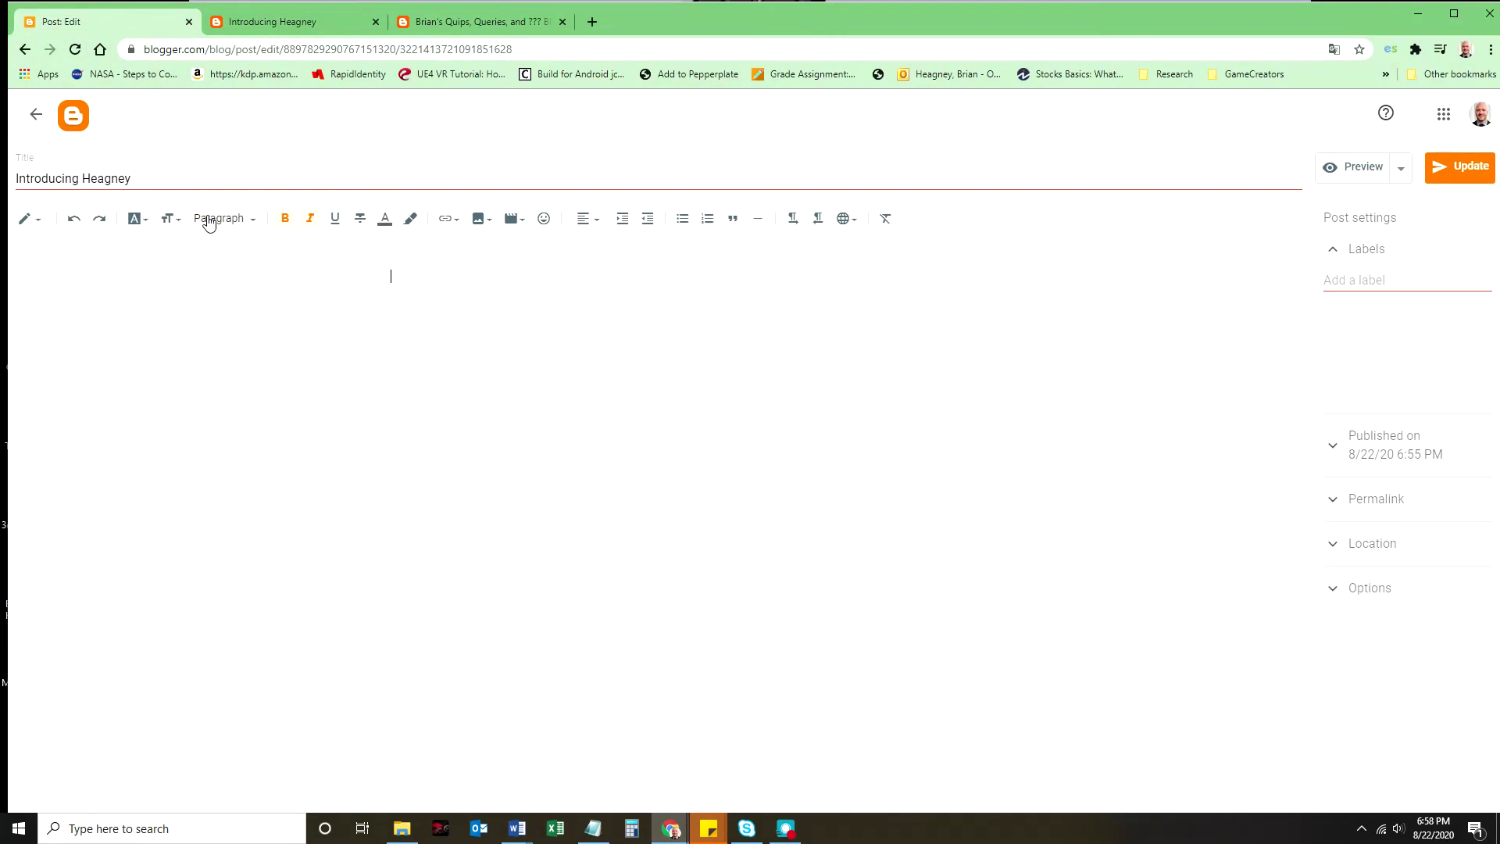
pyautogui.hotkey('ctrl', 'z')
pyautogui.click(522, 299)
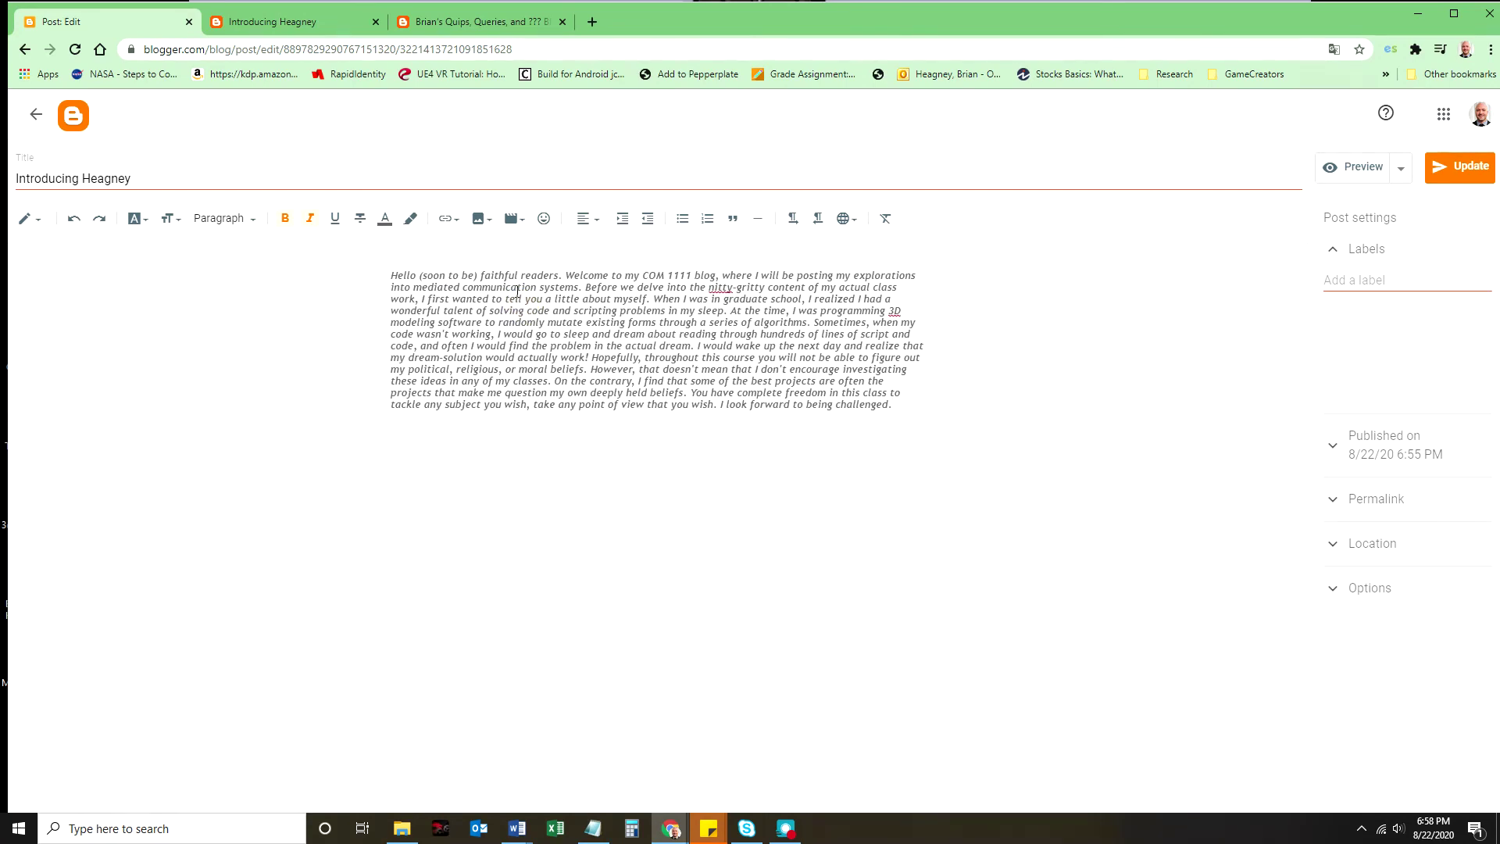
# Step: Replace the entire post body with the version containing the headings "I can dream in code" and "I want my beliefs to be challenged"
pyautogui.moveTo(880, 412); pyautogui.dragTo(241, 218)
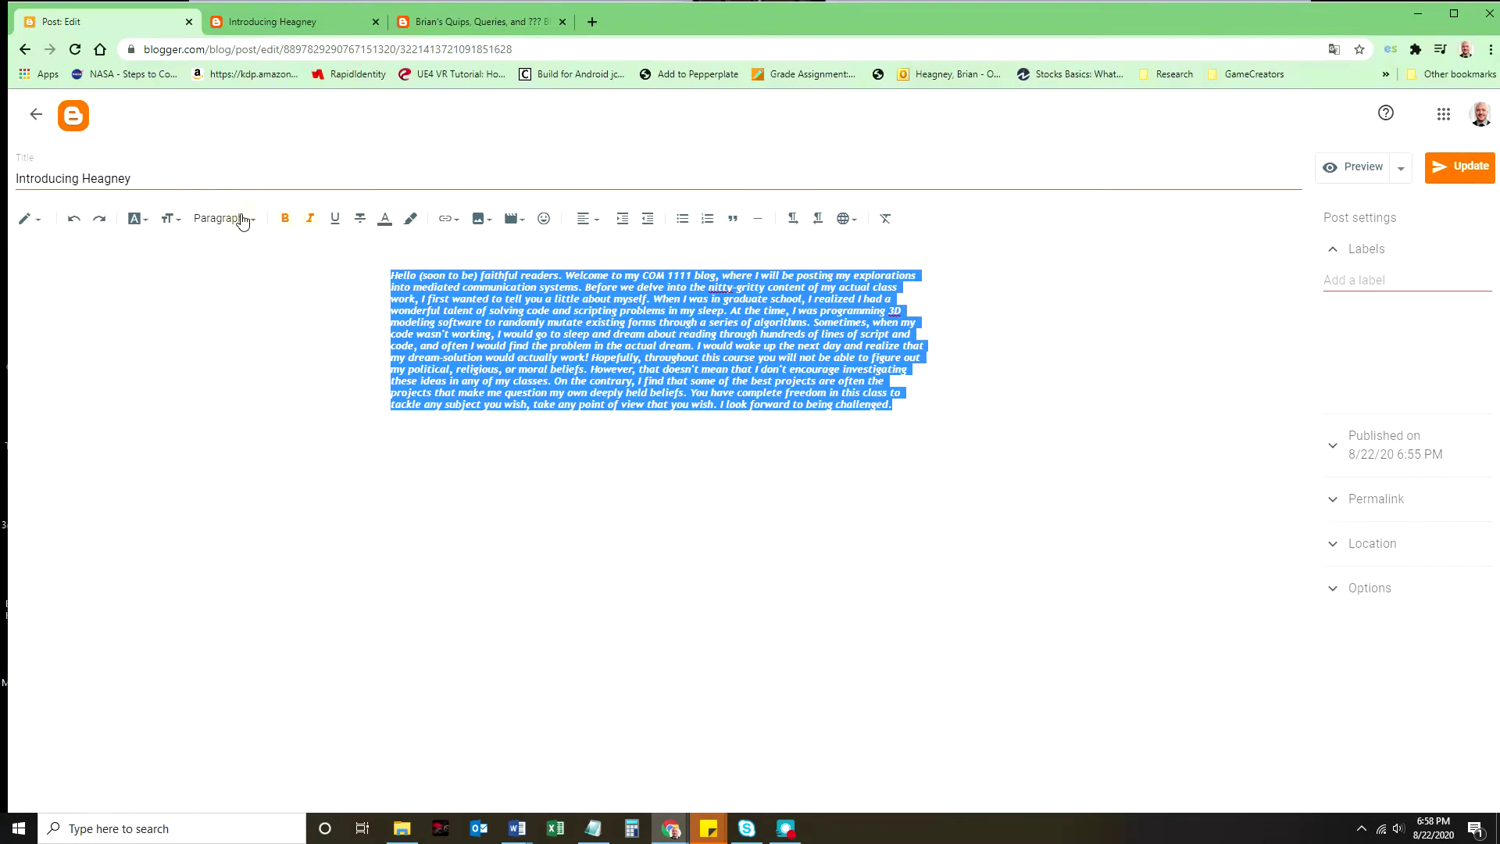
pyautogui.press('Delete')
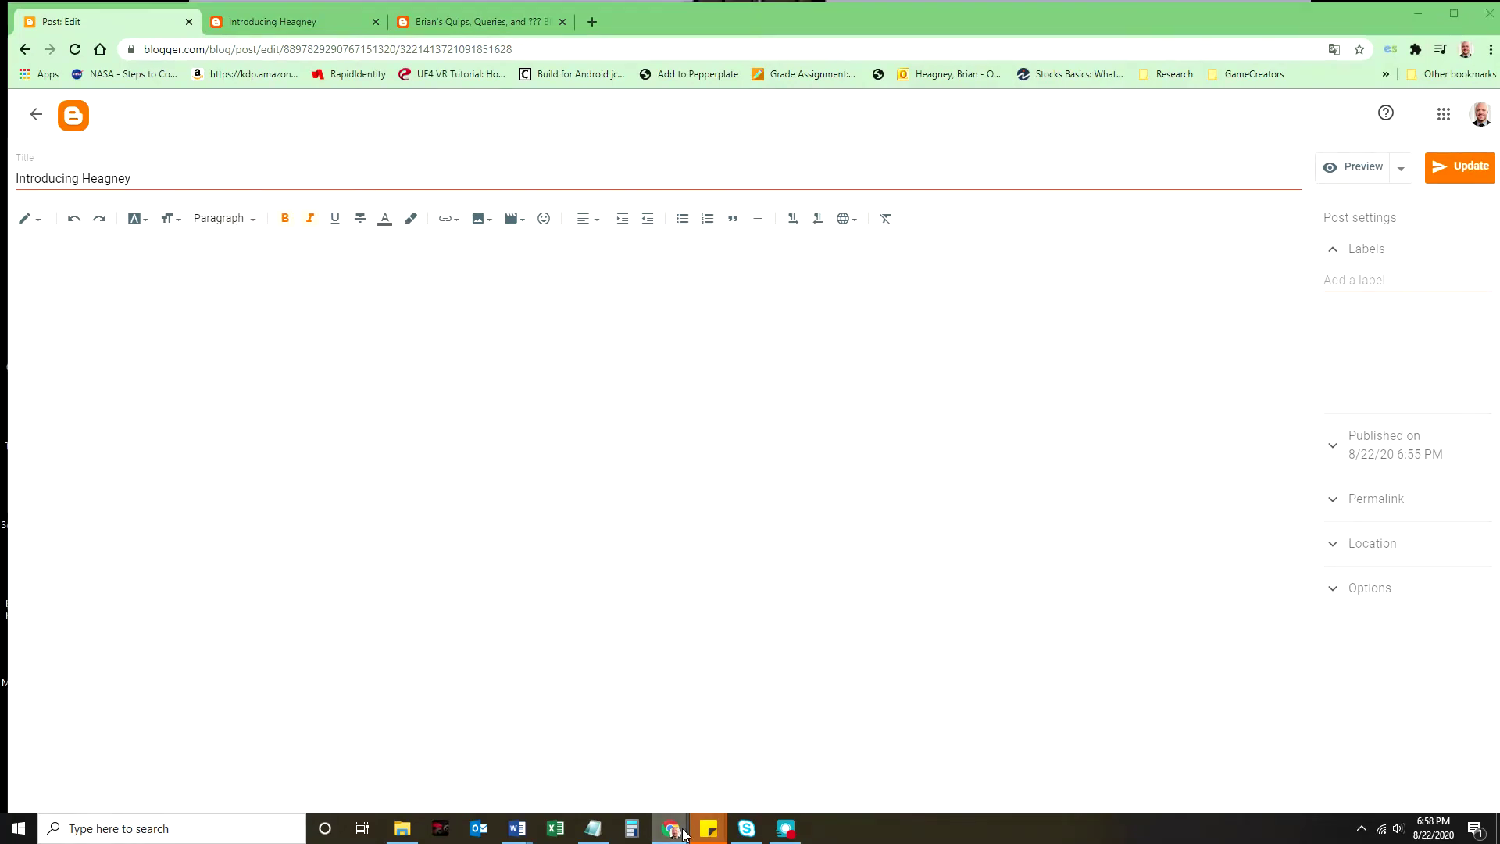
pyautogui.moveTo(671, 826)
pyautogui.click(602, 425)
pyautogui.hotkey('ctrl', 'v')
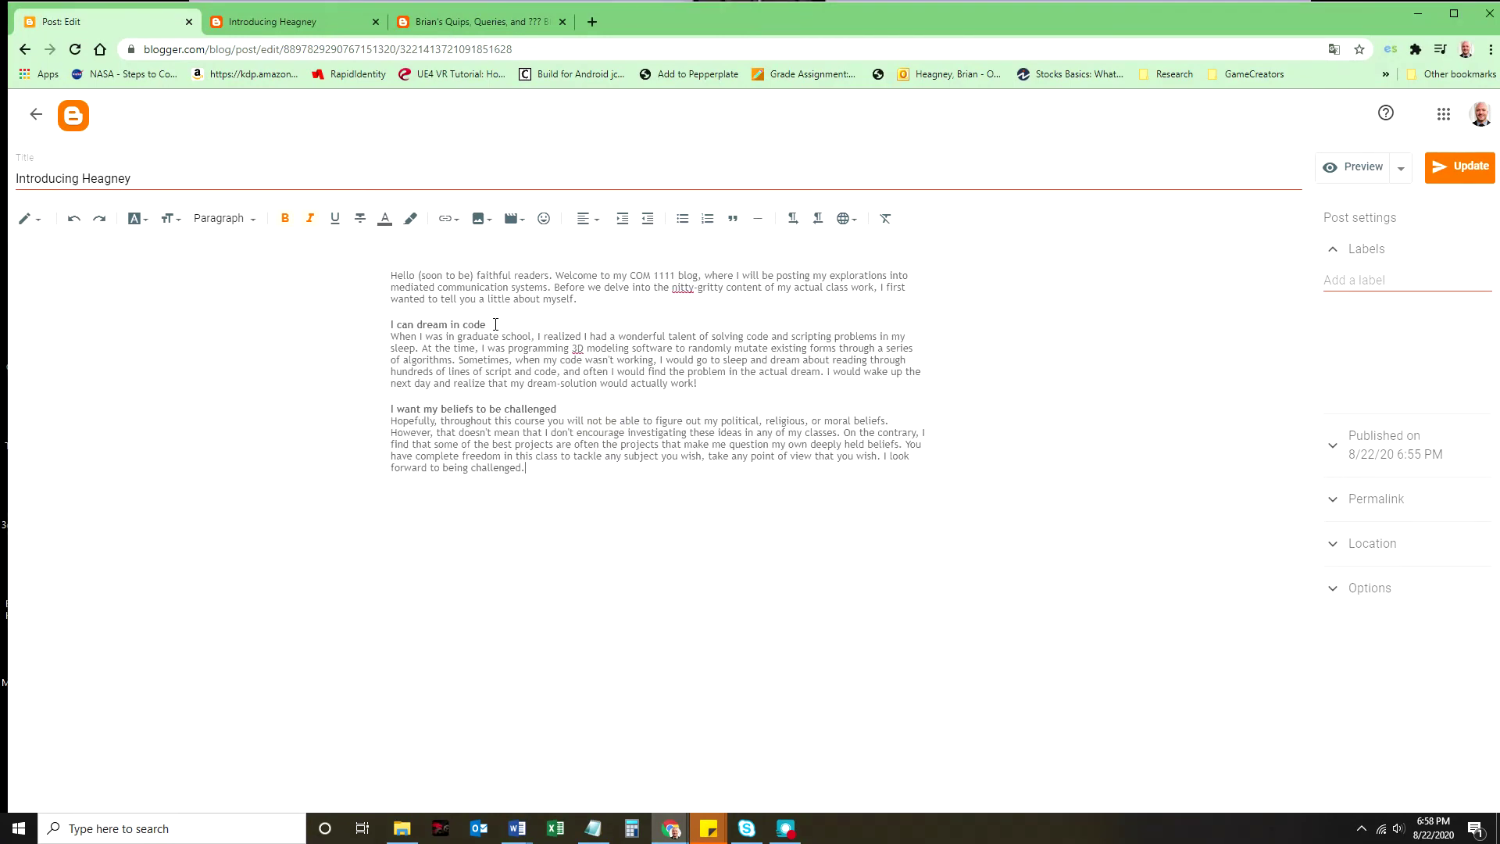
pyautogui.click(491, 324)
pyautogui.click(587, 300)
pyautogui.click(430, 315)
pyautogui.moveTo(401, 324); pyautogui.dragTo(407, 325)
pyautogui.moveTo(408, 383); pyautogui.dragTo(402, 372)
pyautogui.click(408, 410)
pyautogui.click(785, 828)
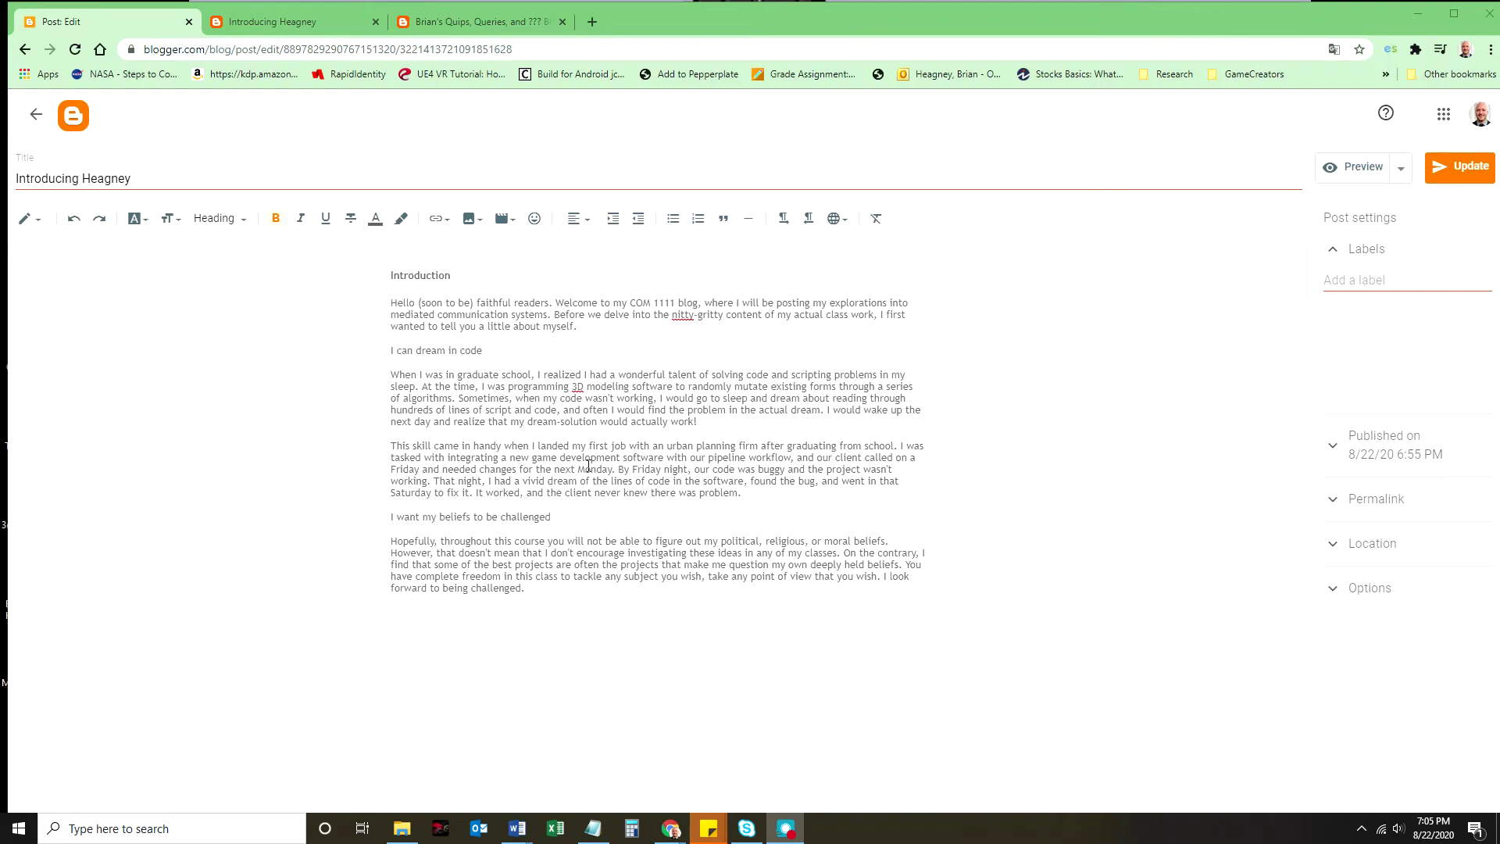
pyautogui.moveTo(742, 493); pyautogui.dragTo(376, 440)
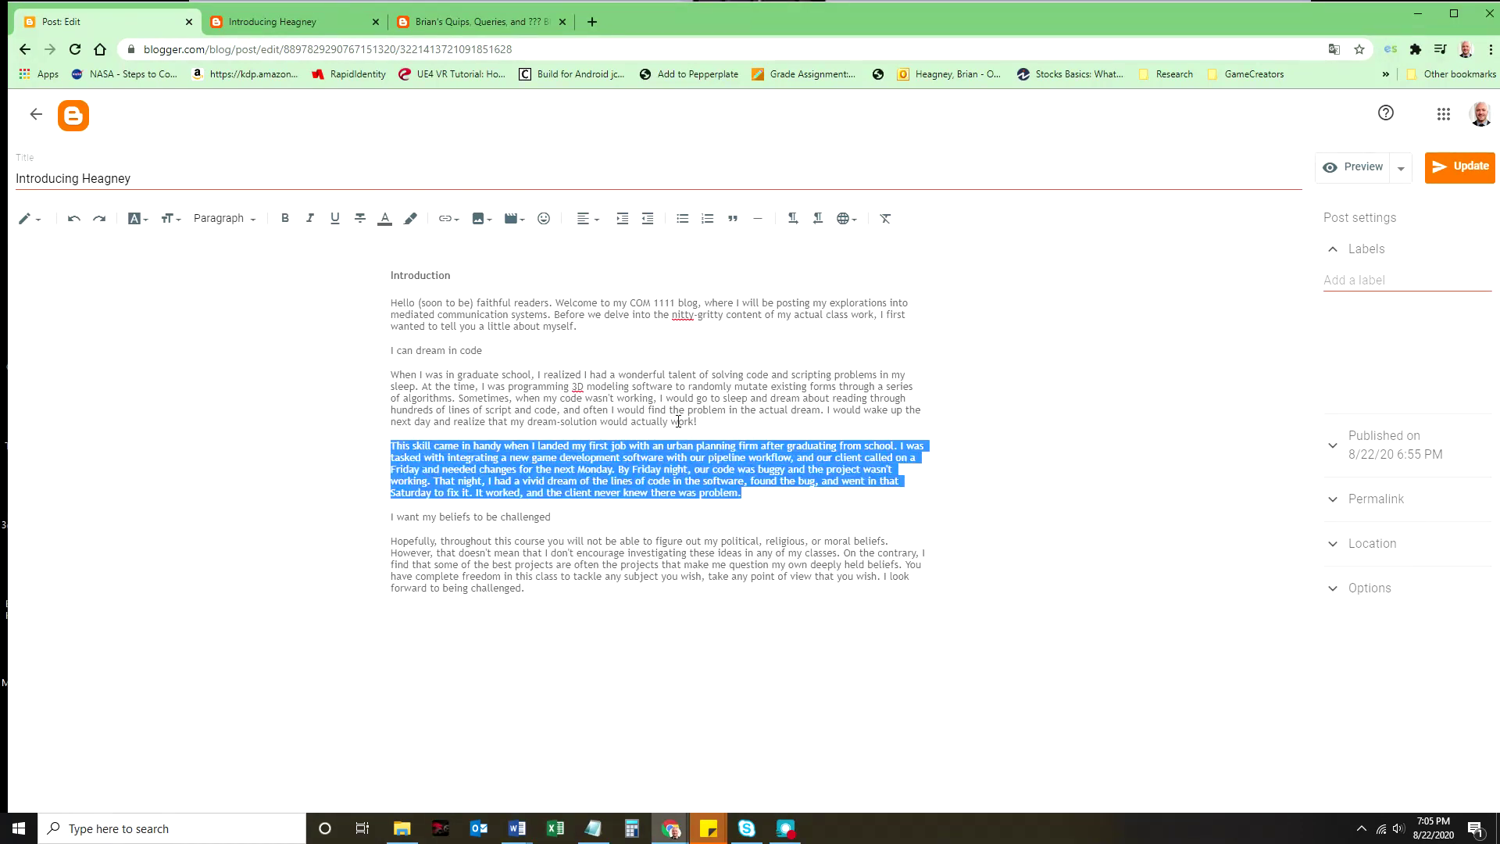
pyautogui.moveTo(697, 422); pyautogui.dragTo(362, 378)
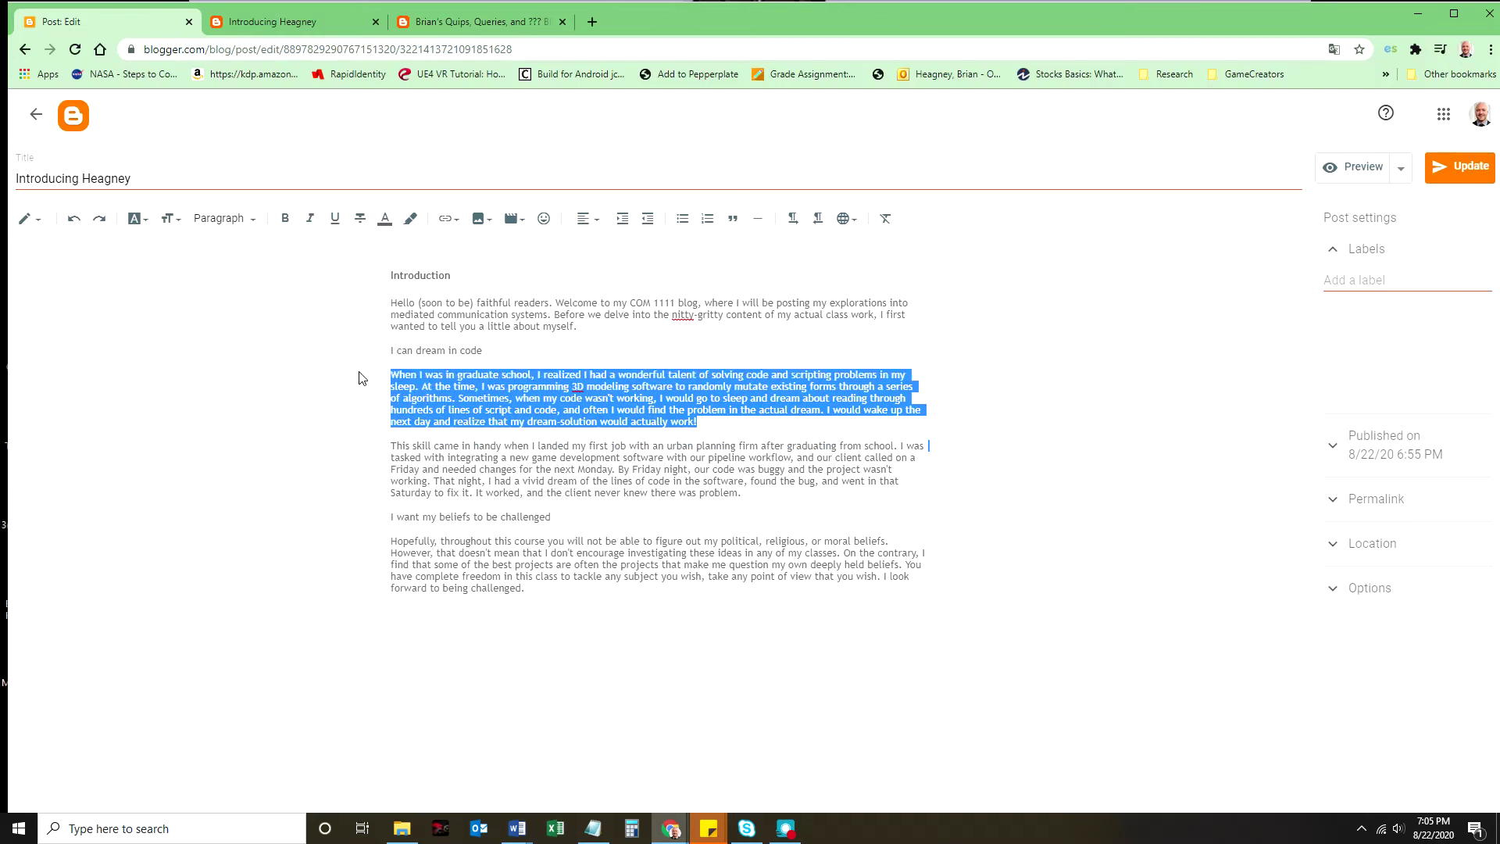
pyautogui.click(468, 486)
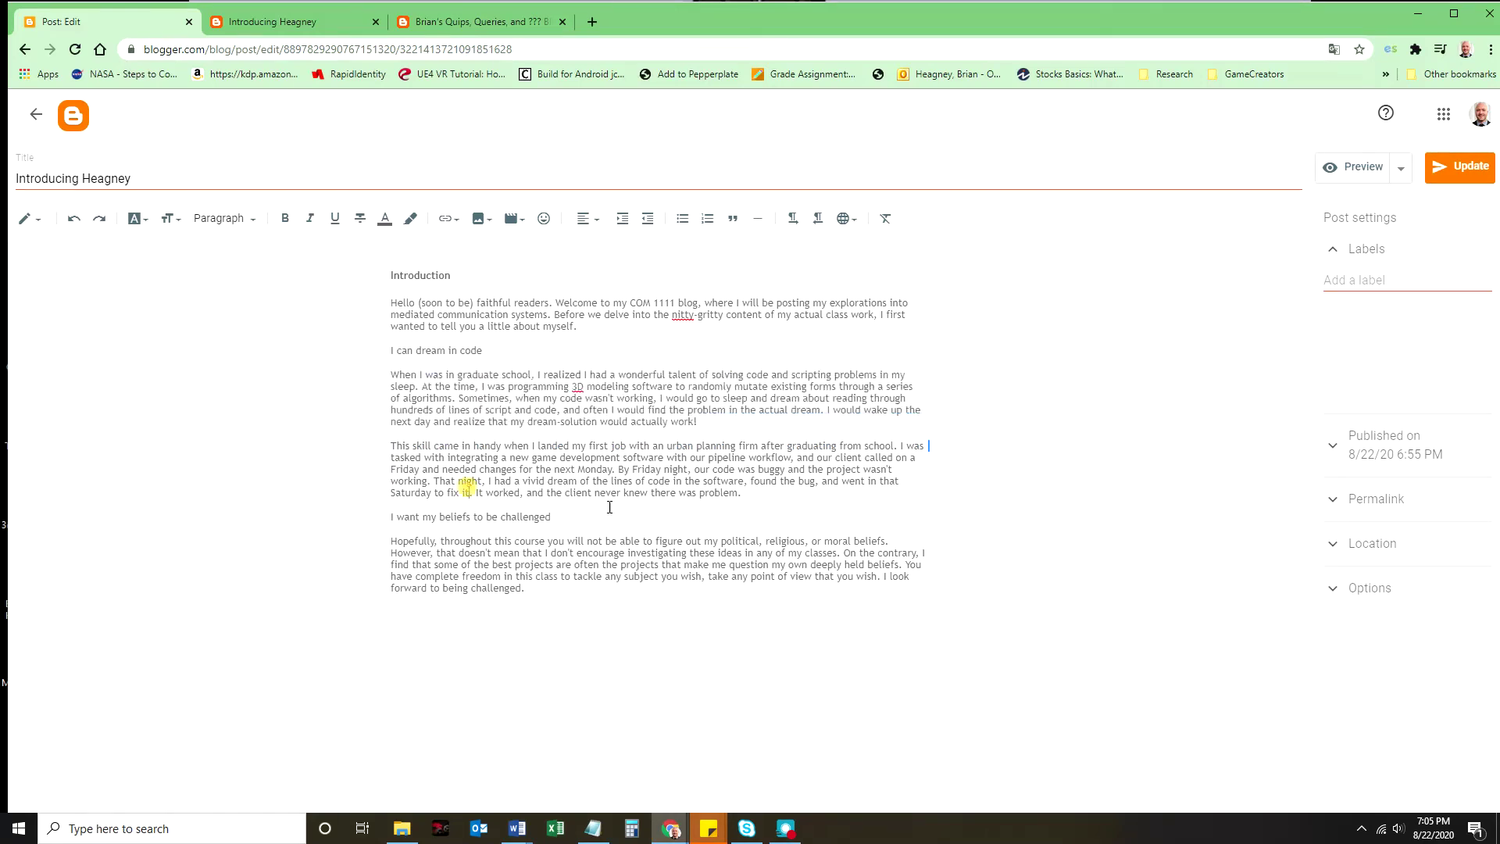
pyautogui.moveTo(742, 493); pyautogui.dragTo(376, 454)
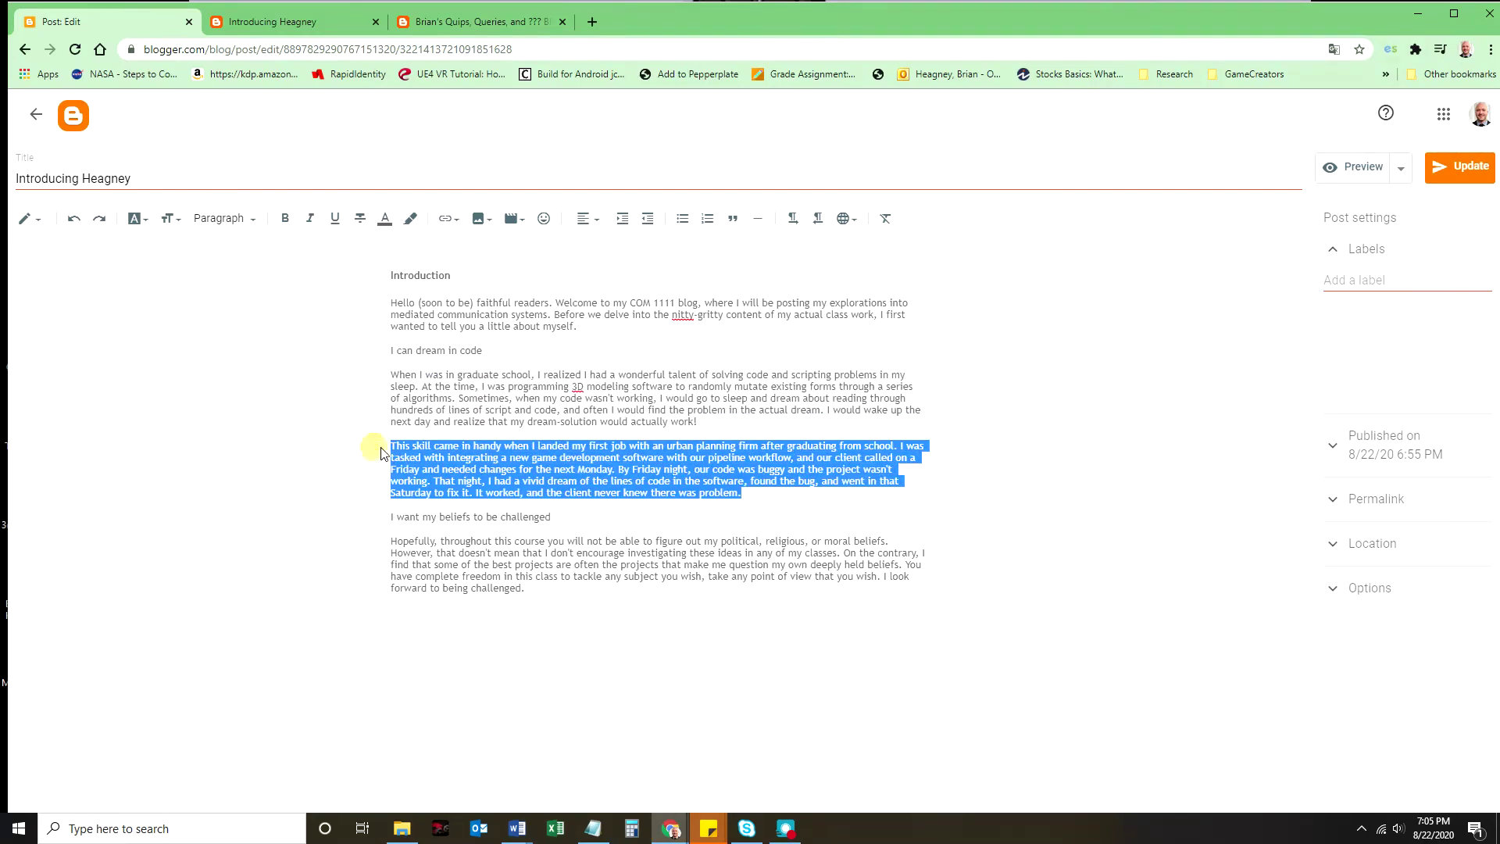
pyautogui.moveTo(485, 351); pyautogui.dragTo(344, 357)
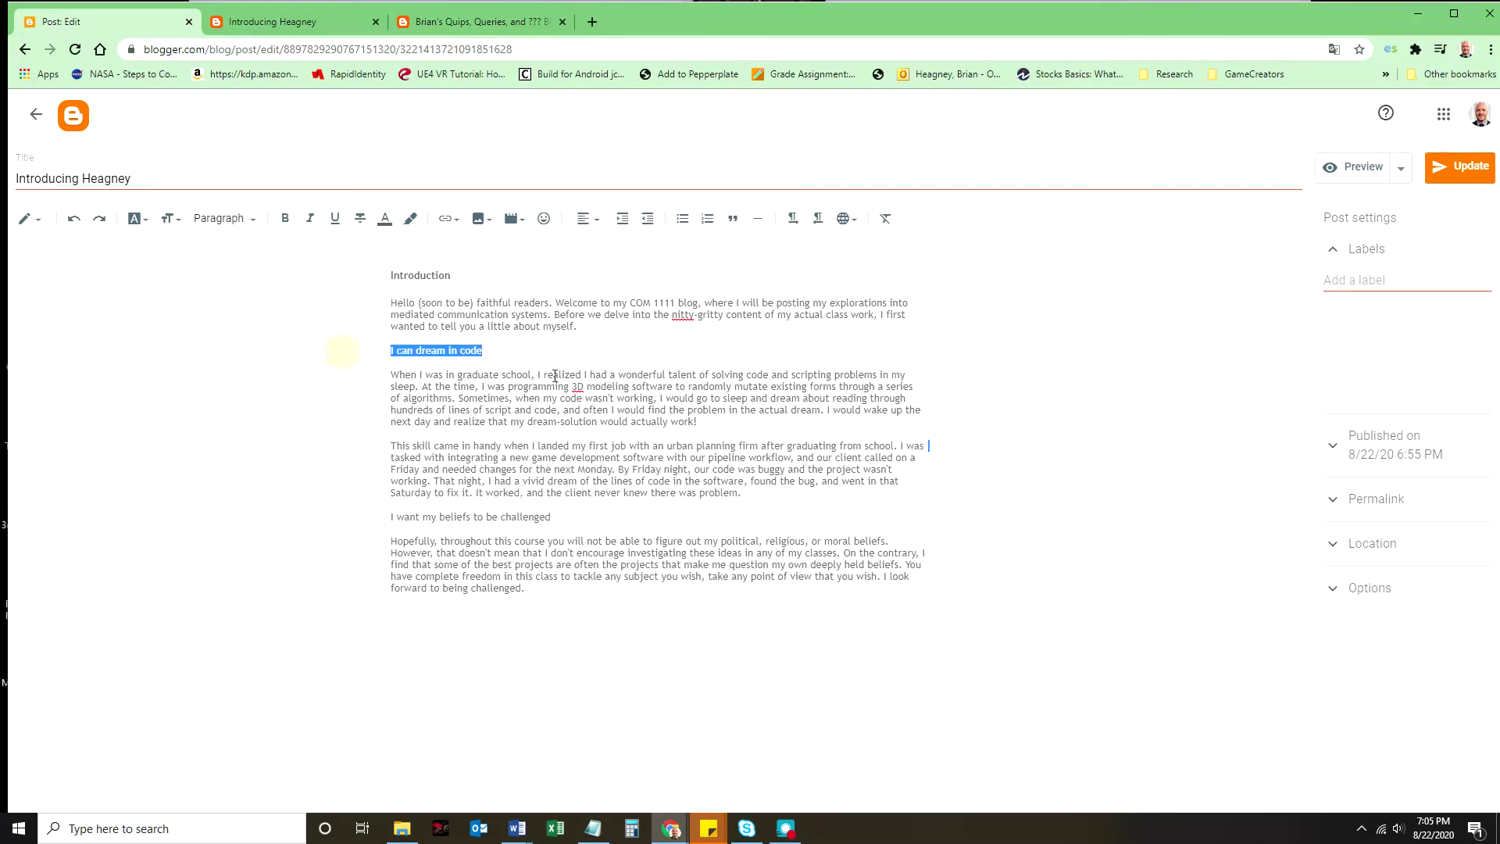
pyautogui.click(435, 444)
# Step: Format the line "I can dream in code" with the Heading style
pyautogui.tripleClick(496, 348)
pyautogui.click(248, 220)
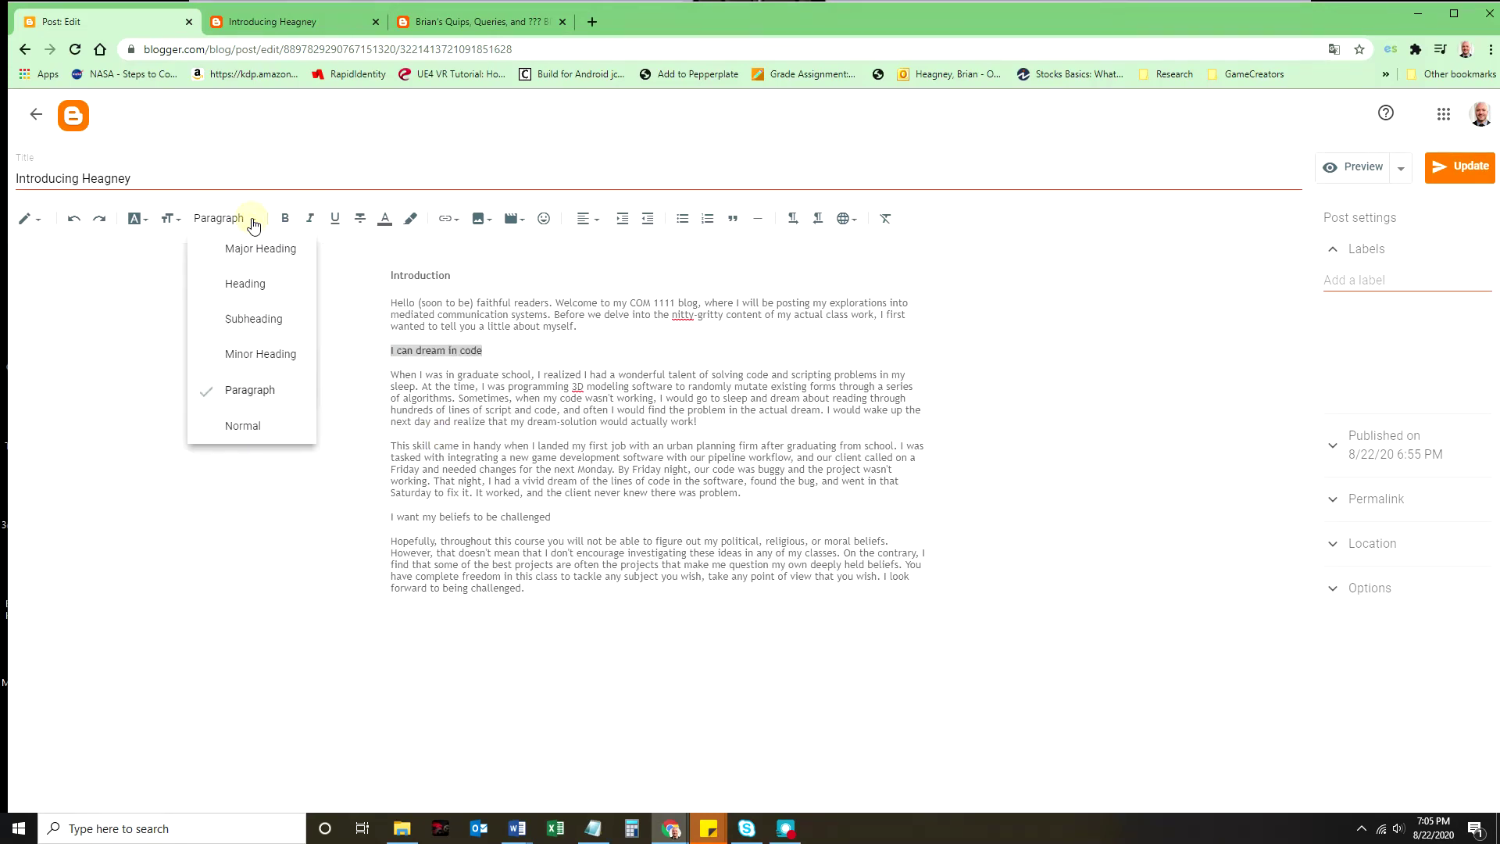
pyautogui.click(247, 283)
# Step: Make the line "I want my beliefs to be challenged" bold while keeping its Paragraph style
pyautogui.moveTo(579, 532); pyautogui.dragTo(326, 528)
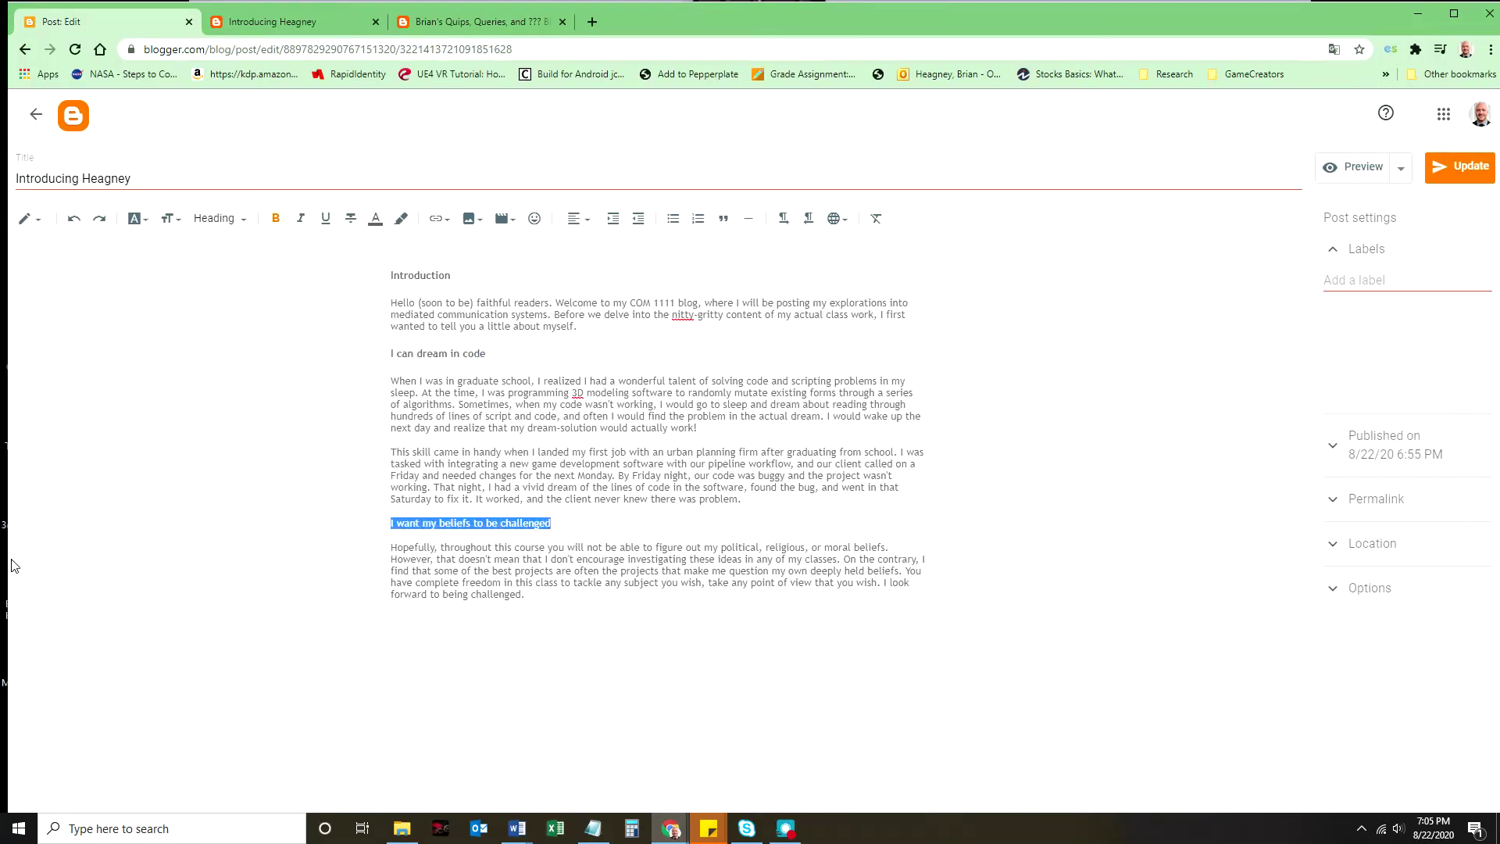
pyautogui.hotkey('alt', 'p')
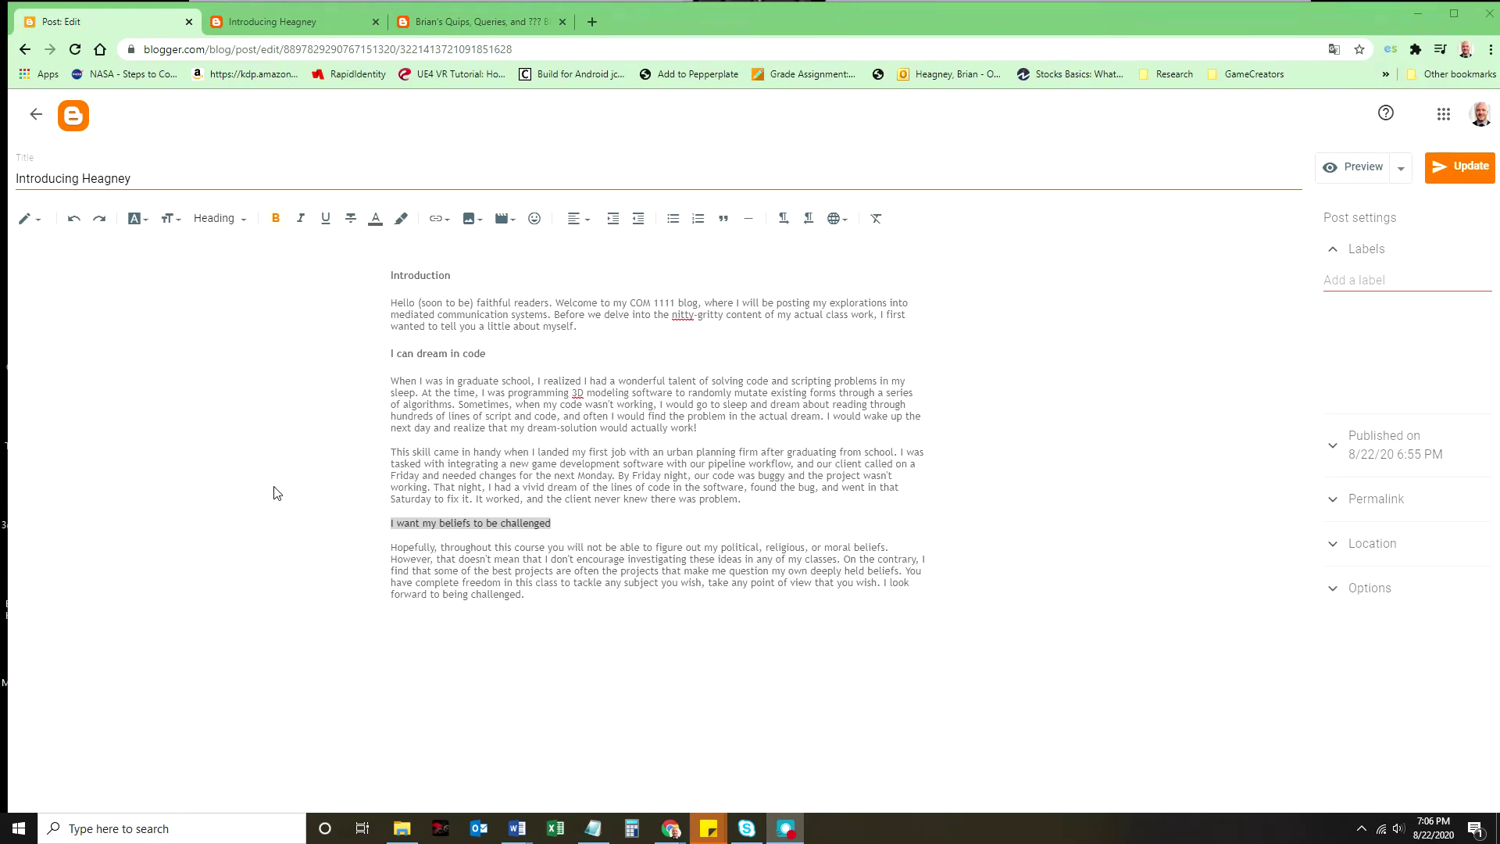
pyautogui.moveTo(554, 527); pyautogui.dragTo(378, 526)
pyautogui.click(285, 218)
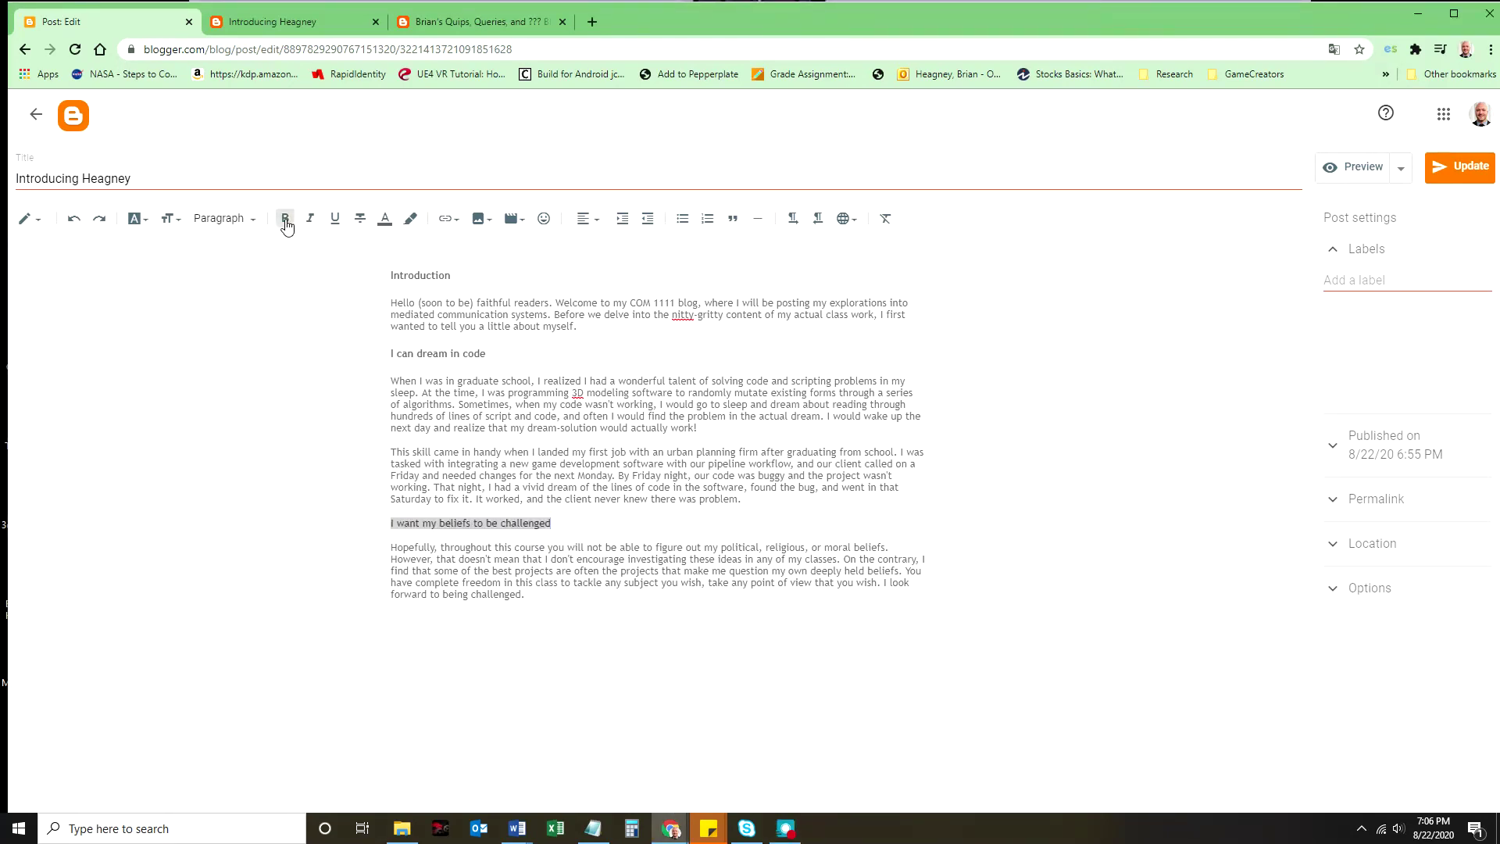
pyautogui.click(453, 354)
pyautogui.click(495, 439)
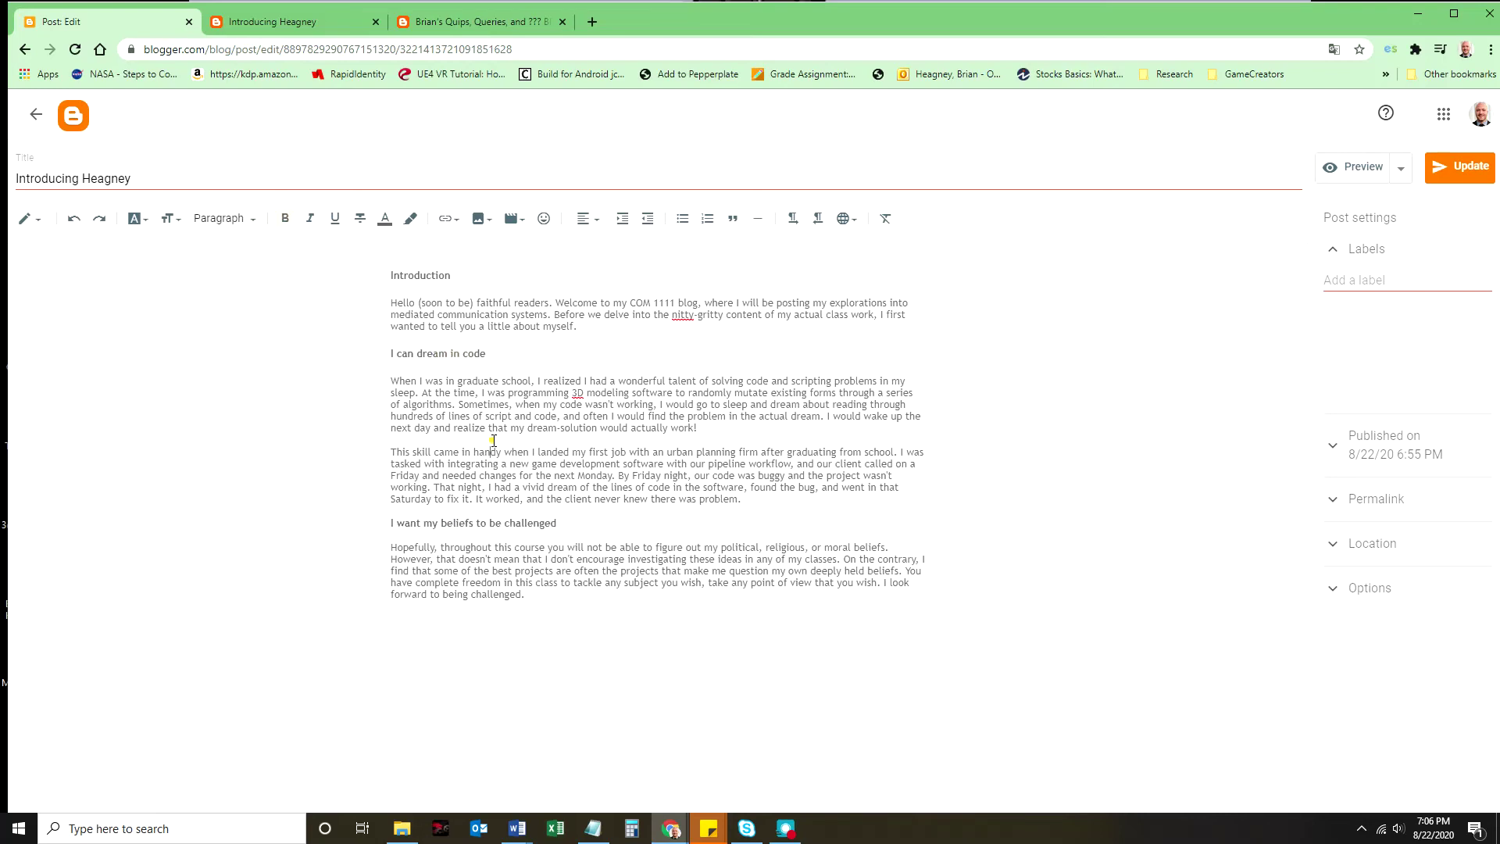
pyautogui.click(399, 438)
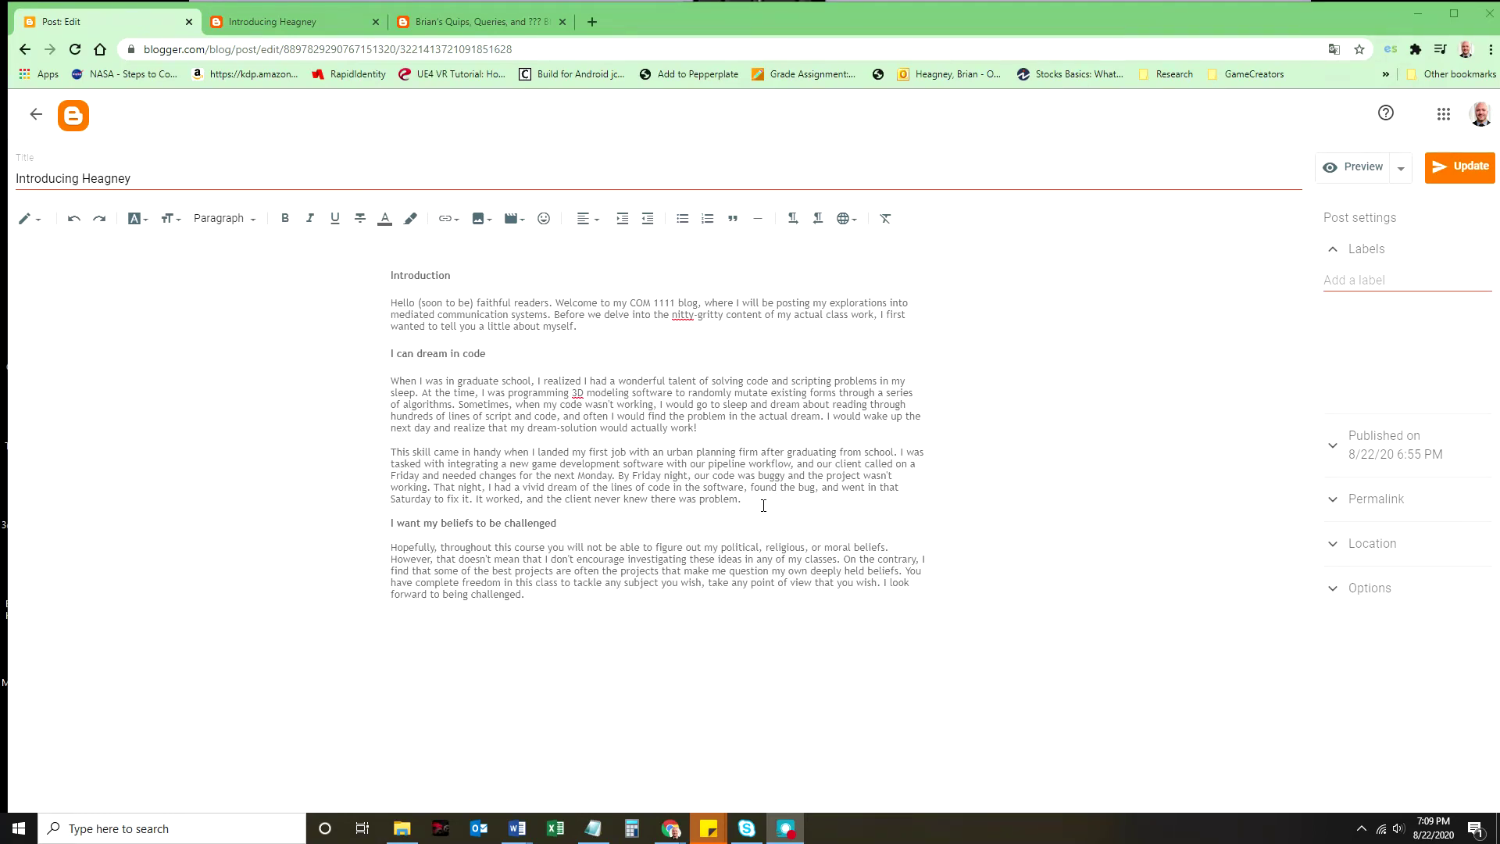
pyautogui.click(408, 438)
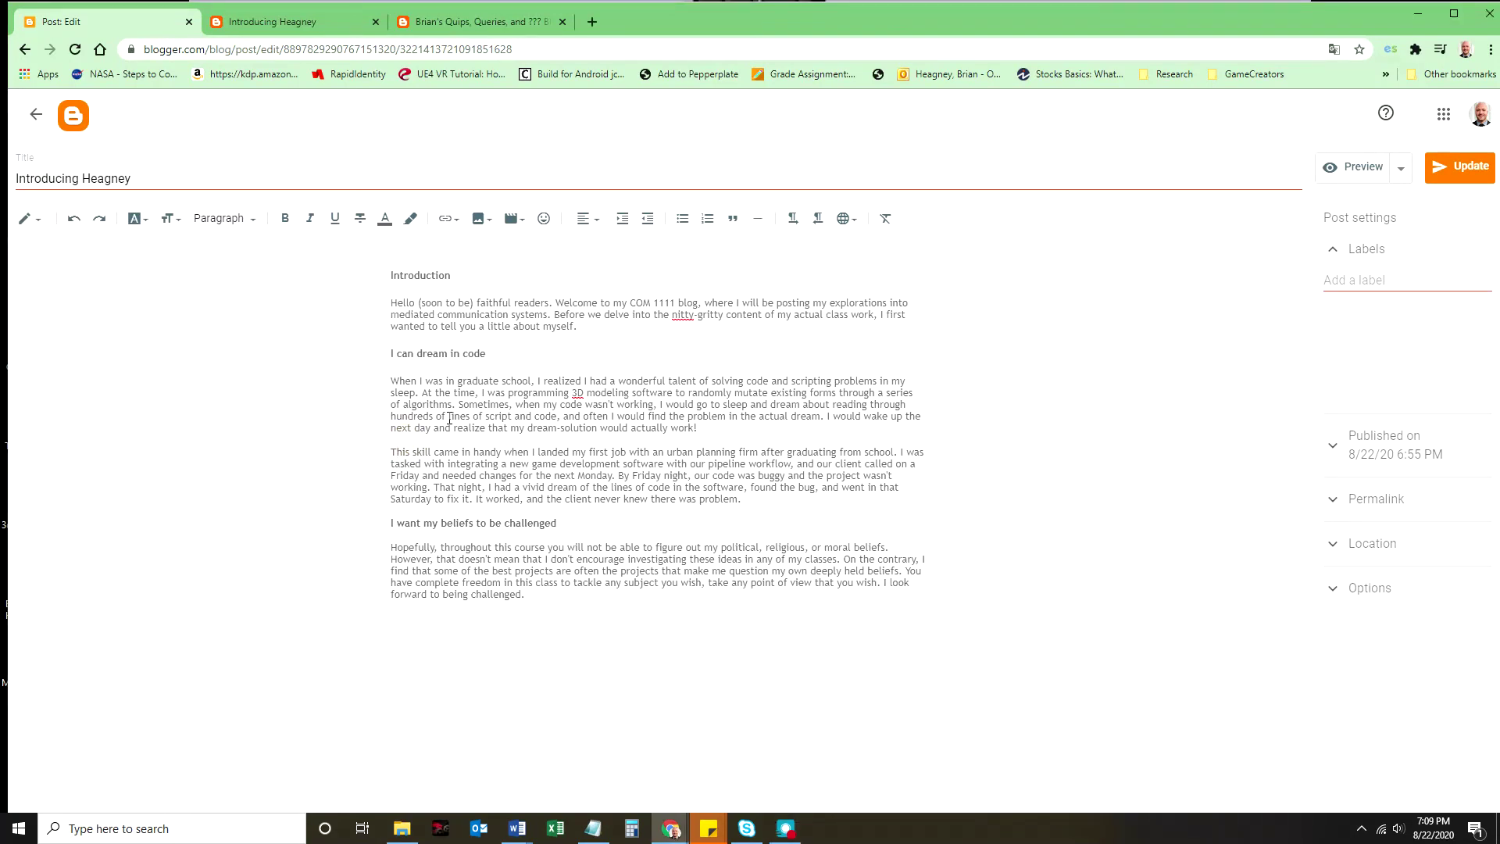
pyautogui.moveTo(508, 356); pyautogui.dragTo(393, 360)
pyautogui.click(427, 353)
pyautogui.moveTo(394, 381); pyautogui.dragTo(477, 477)
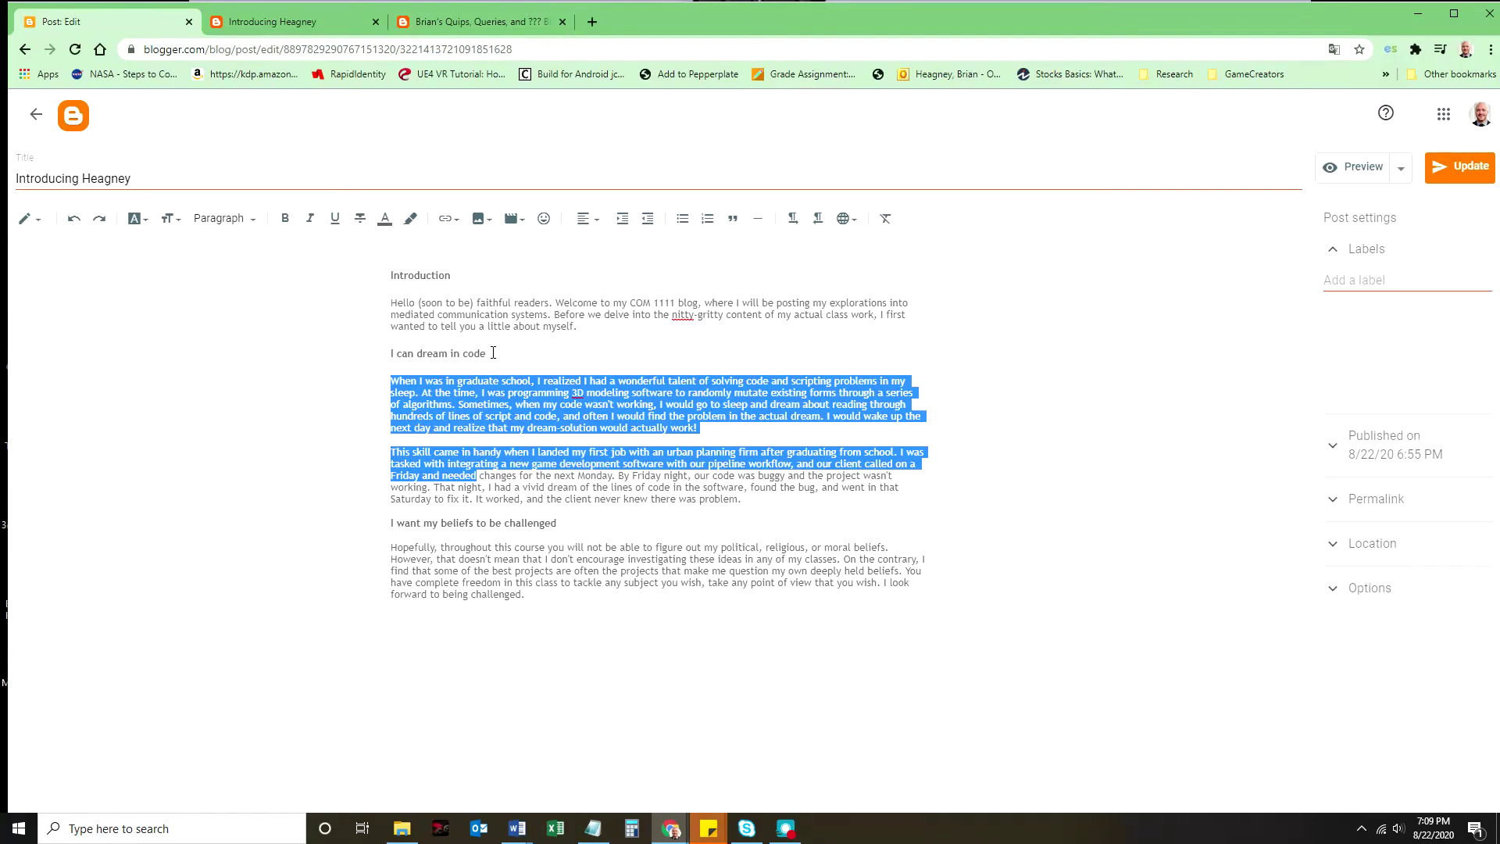
pyautogui.click(462, 341)
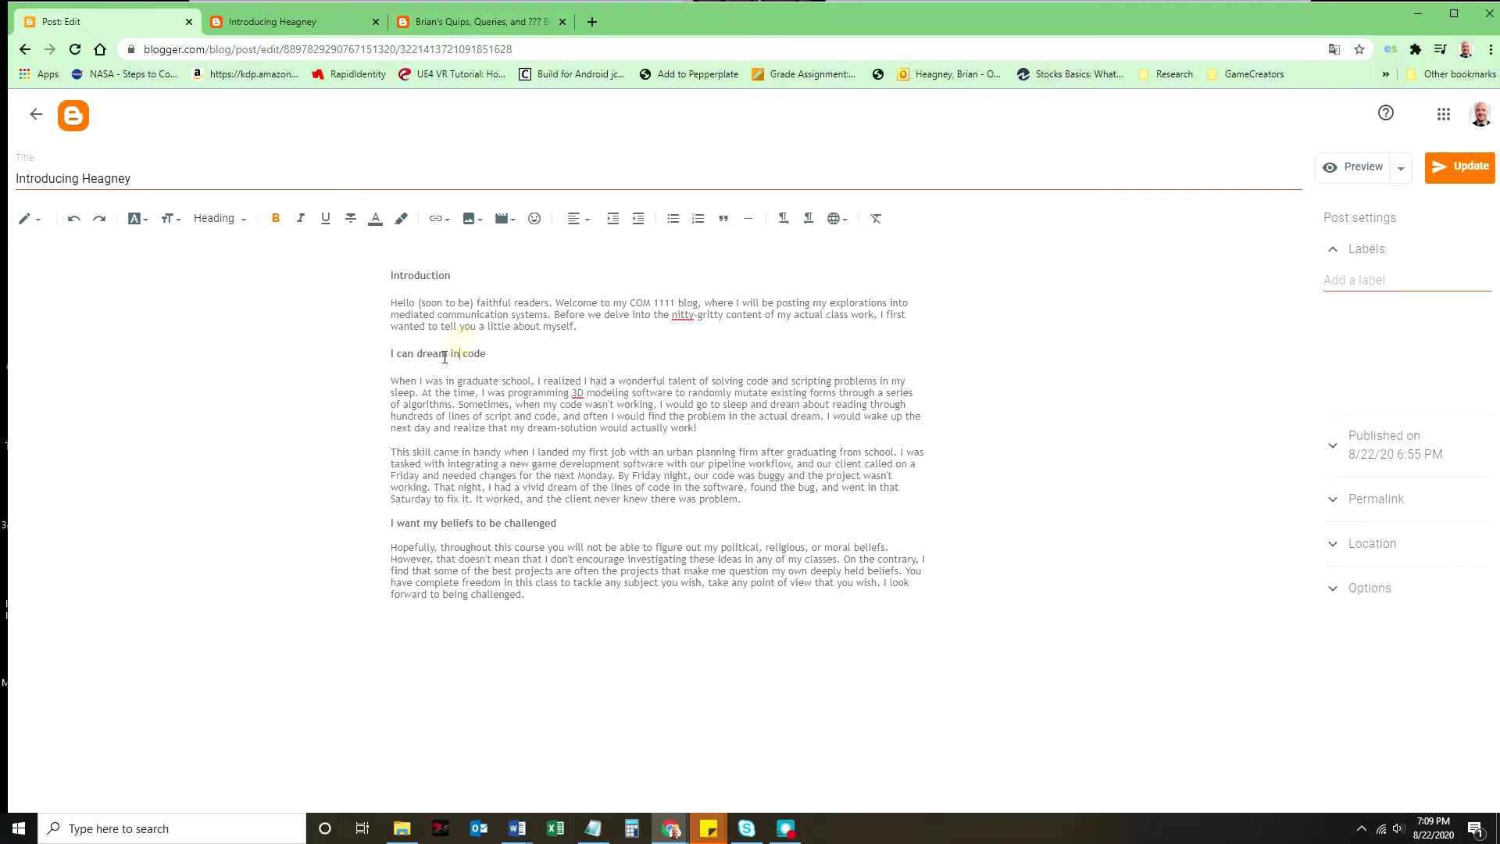
pyautogui.moveTo(486, 354); pyautogui.dragTo(385, 354)
pyautogui.click(616, 444)
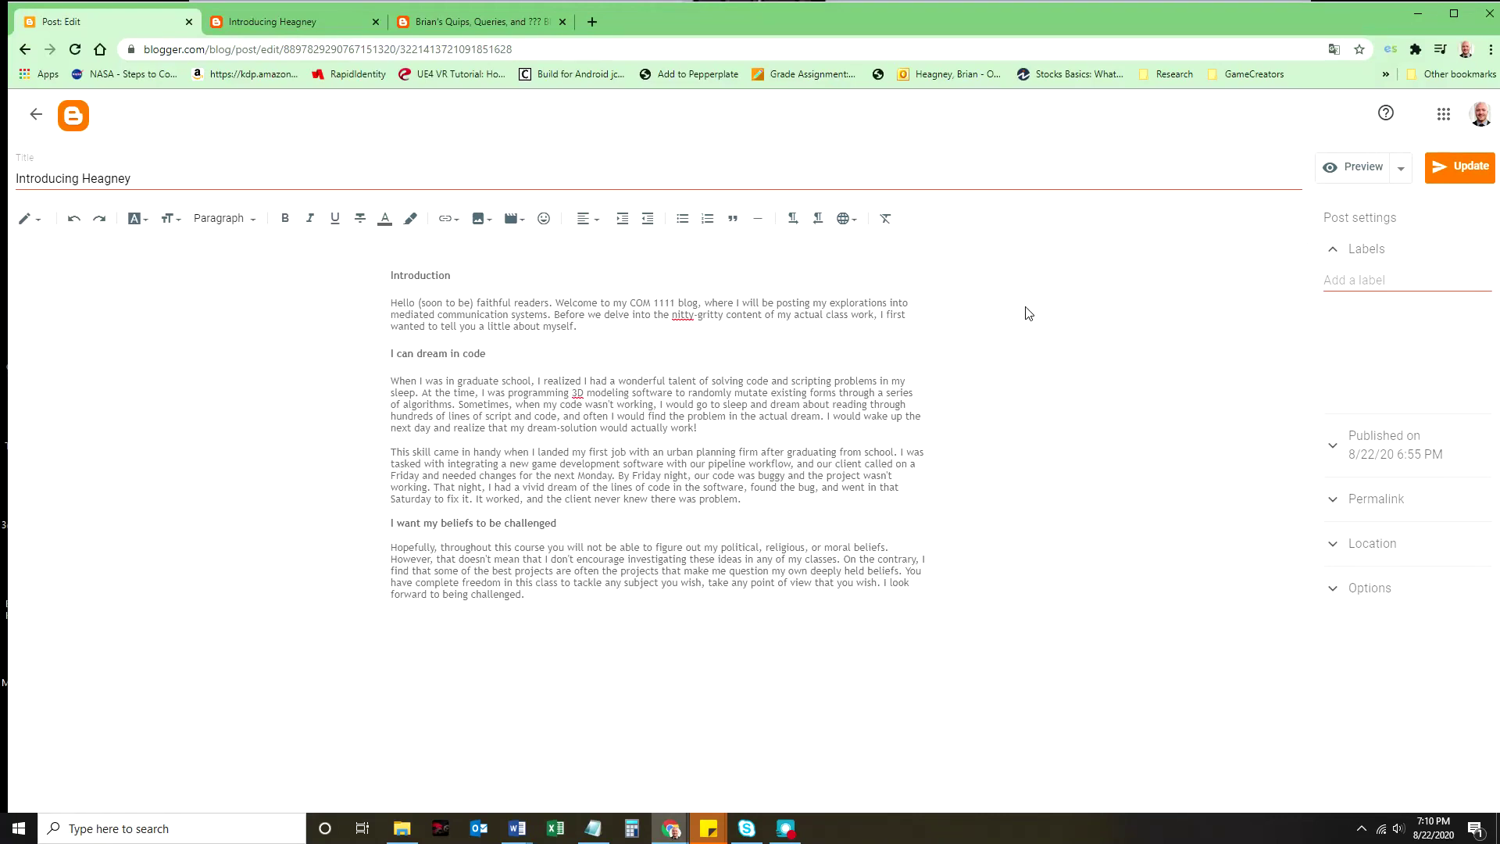
# Step: Update the post with its formatted headings and reload its live page
pyautogui.click(1459, 173)
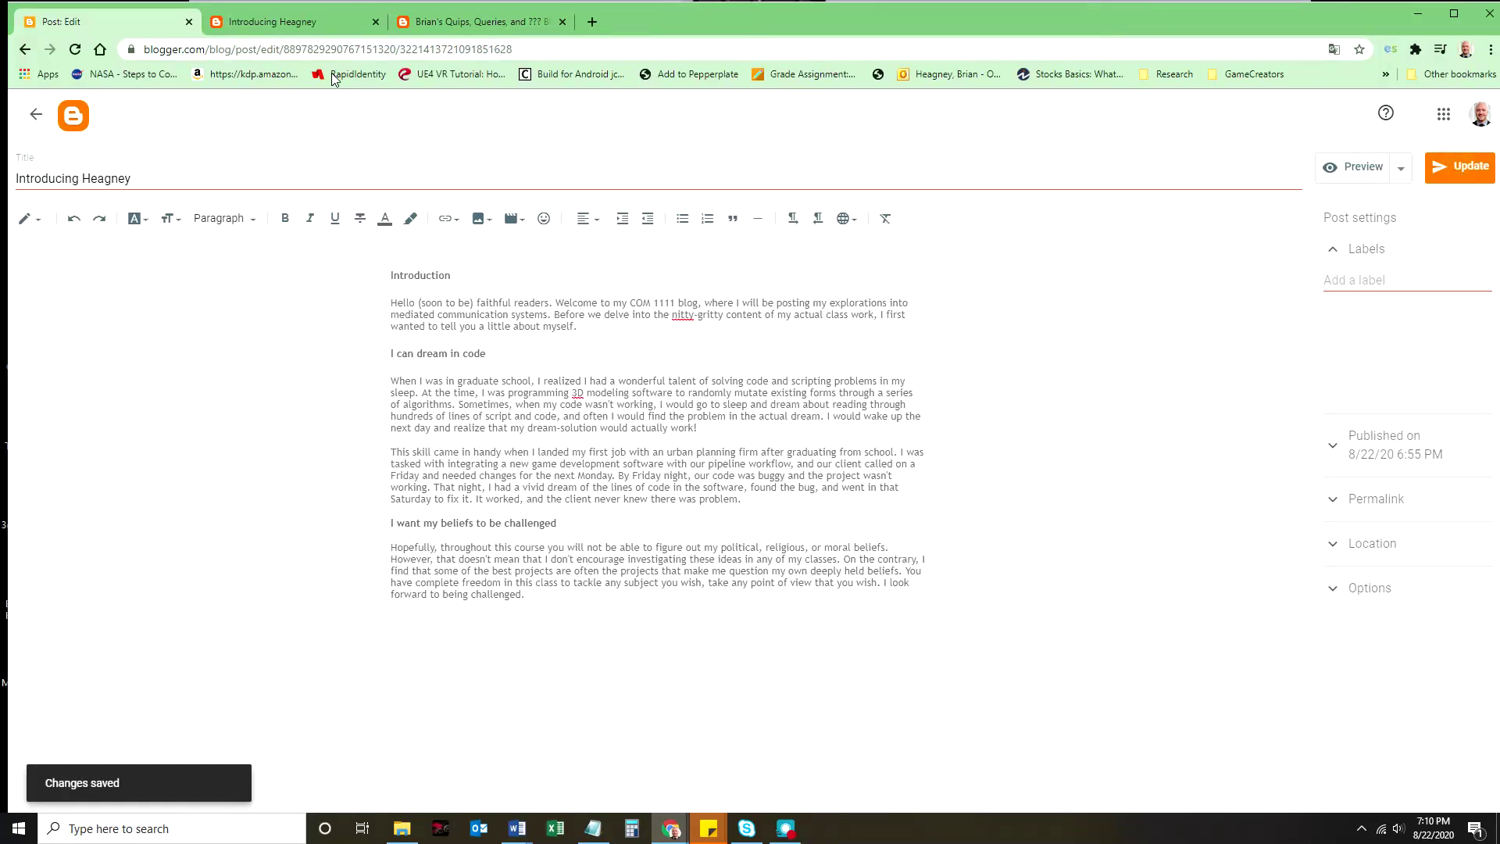
pyautogui.click(312, 21)
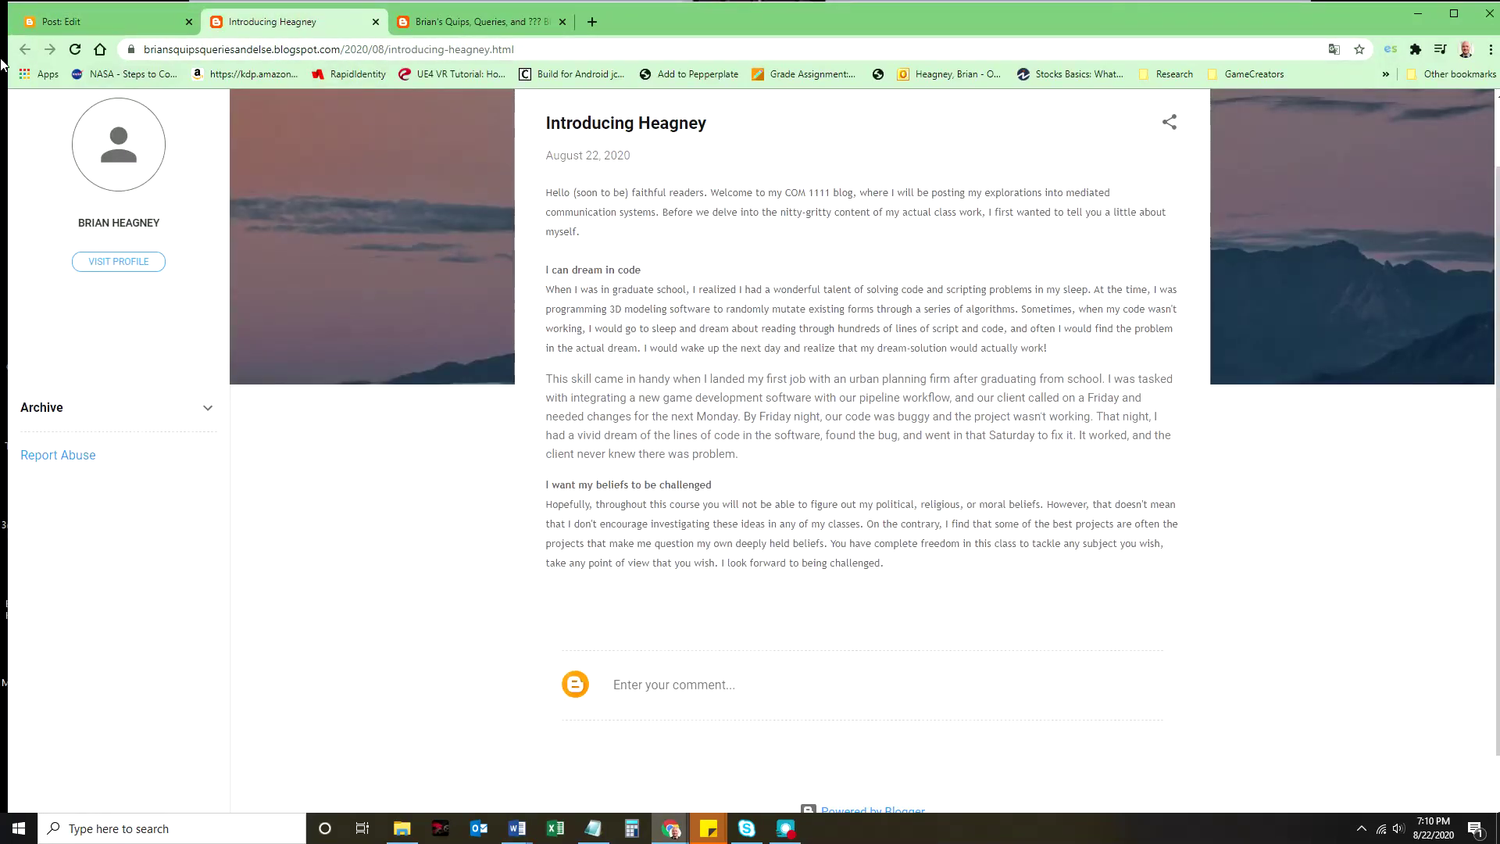
pyautogui.click(76, 49)
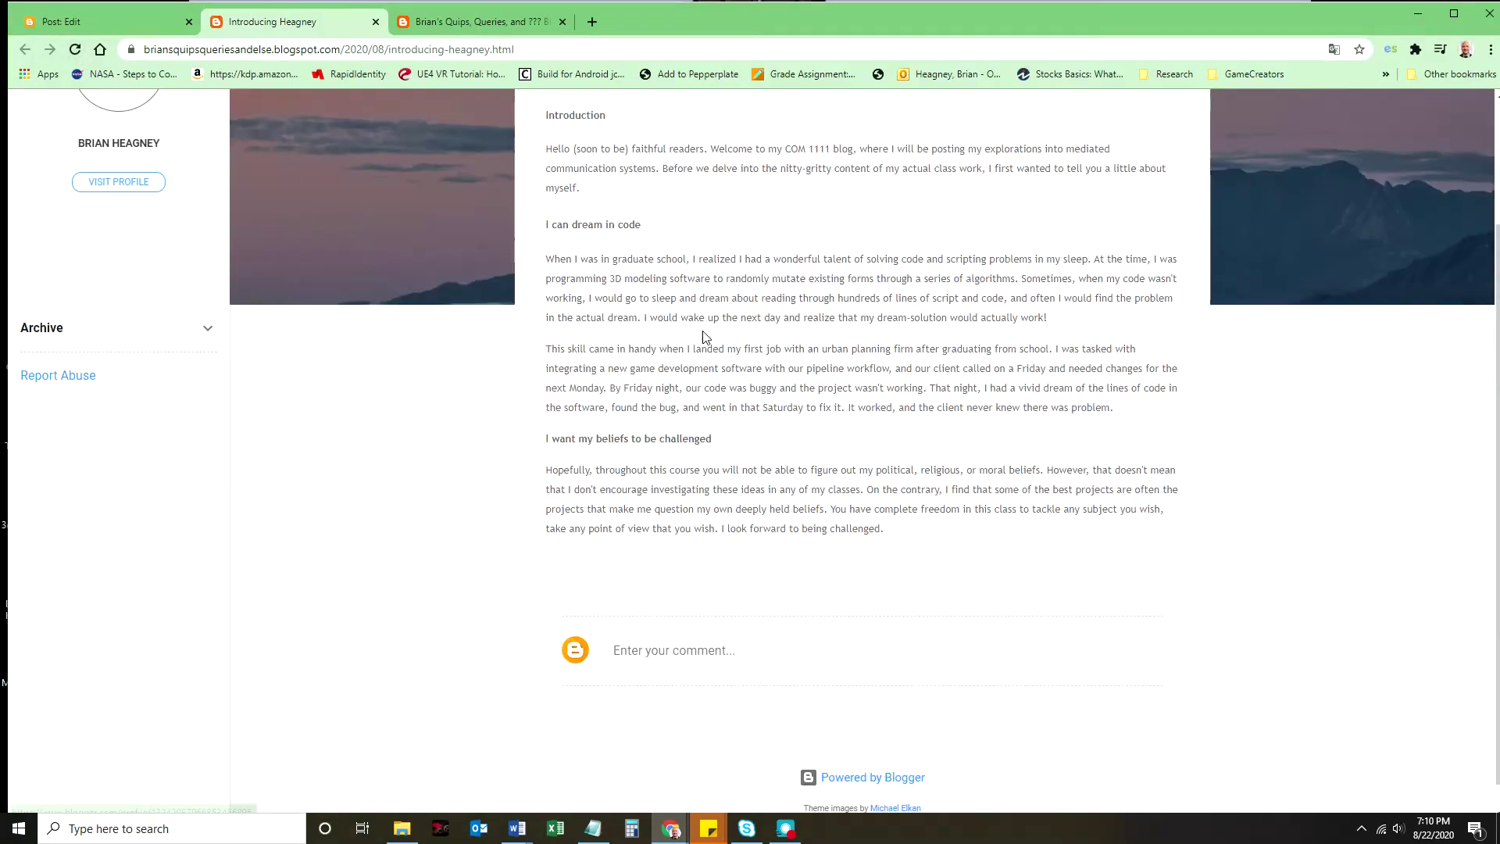
# Step: Examine the Introduction heading on the live post and the page name at the end of its web address
pyautogui.scroll(1, 664, 351)
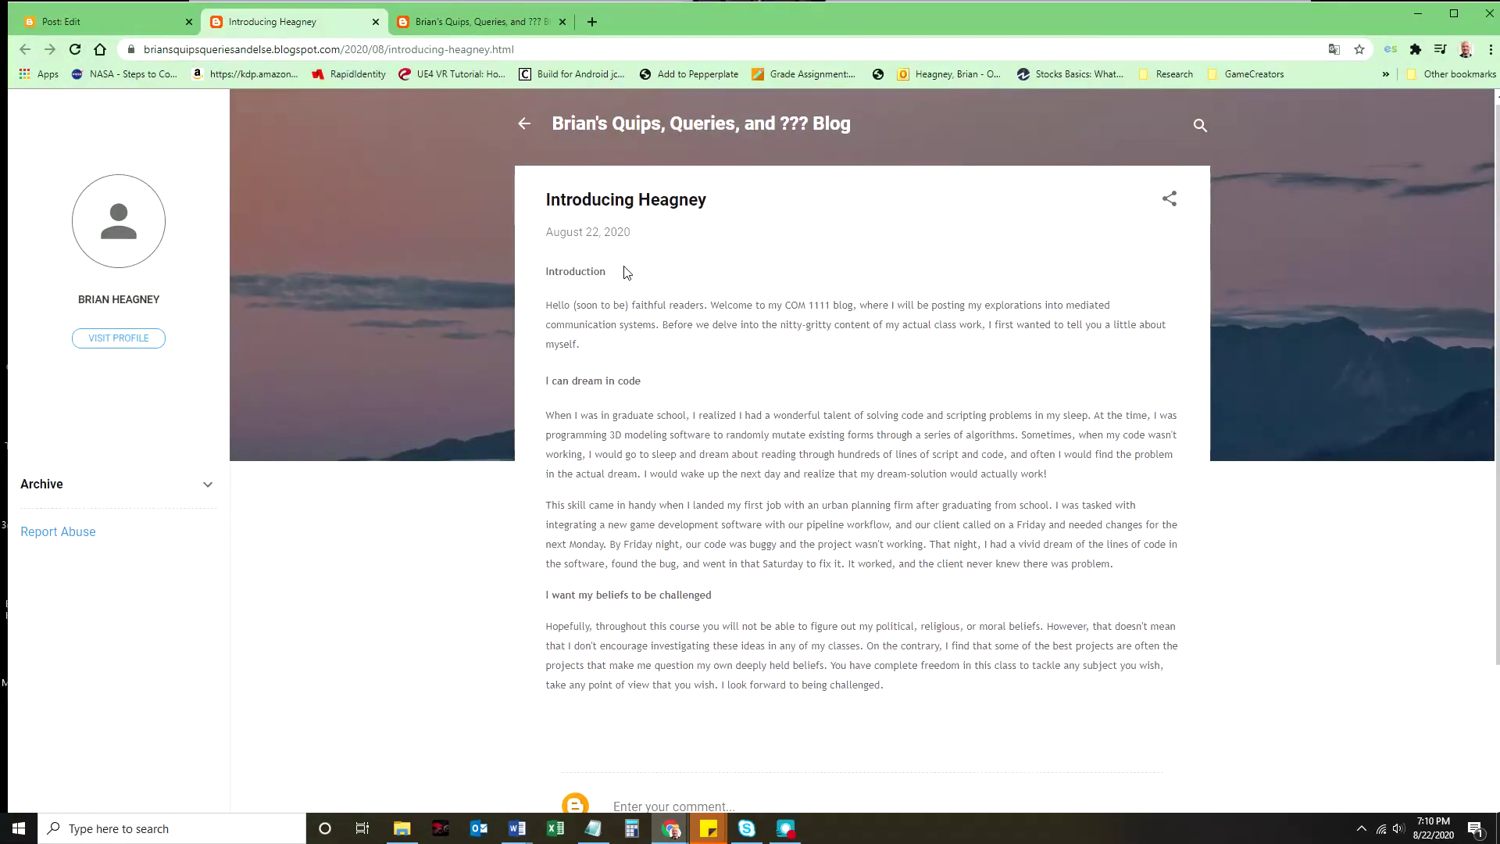
pyautogui.moveTo(609, 280); pyautogui.dragTo(545, 274)
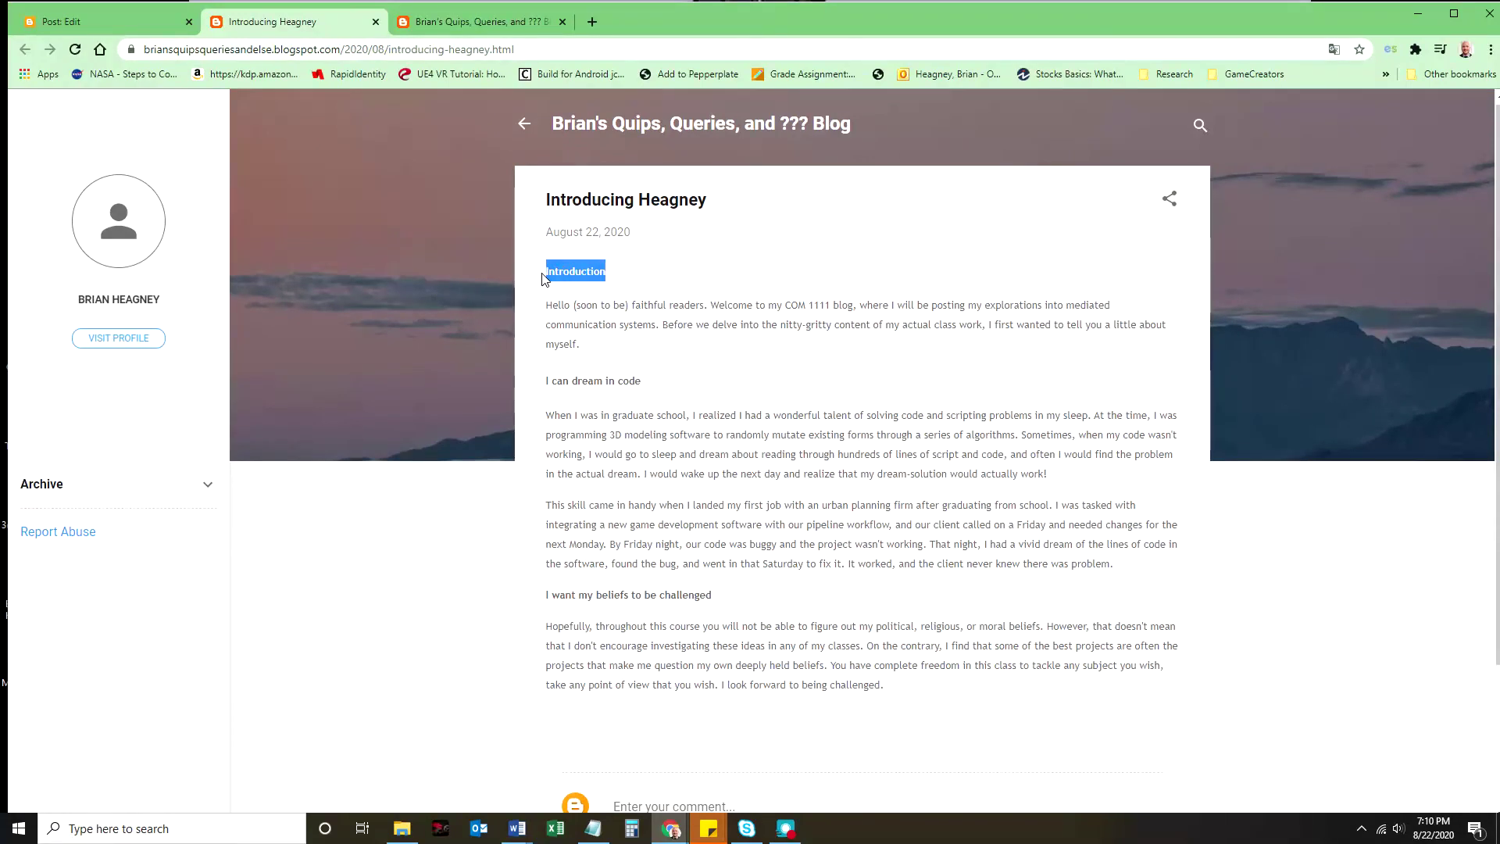
pyautogui.click(572, 335)
pyautogui.moveTo(514, 49); pyautogui.dragTo(388, 48)
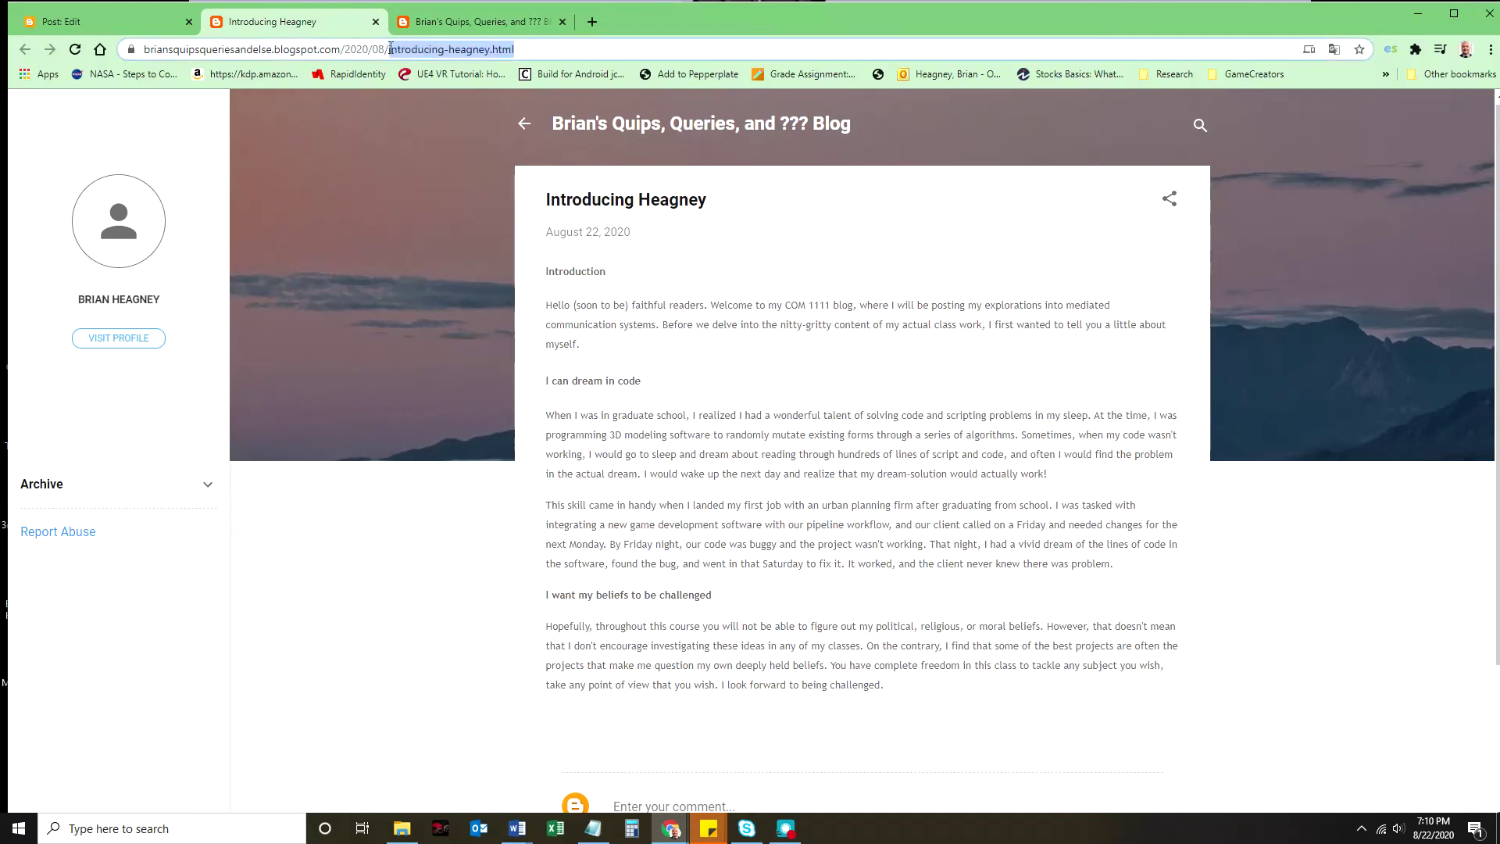
# Step: Leave the post editor for the list of posts and create a new post
pyautogui.click(101, 15)
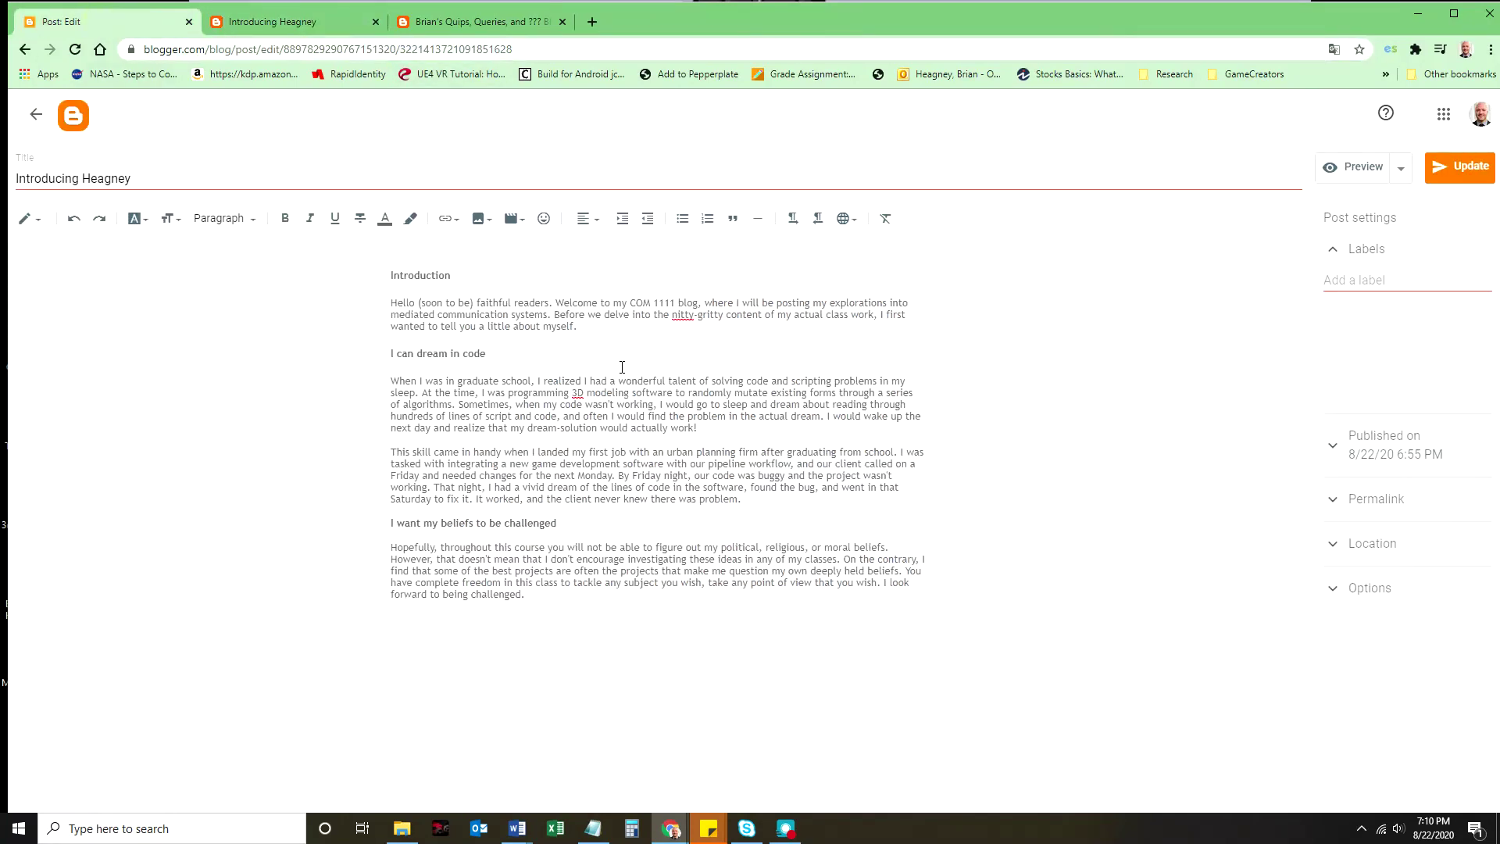
pyautogui.click(40, 115)
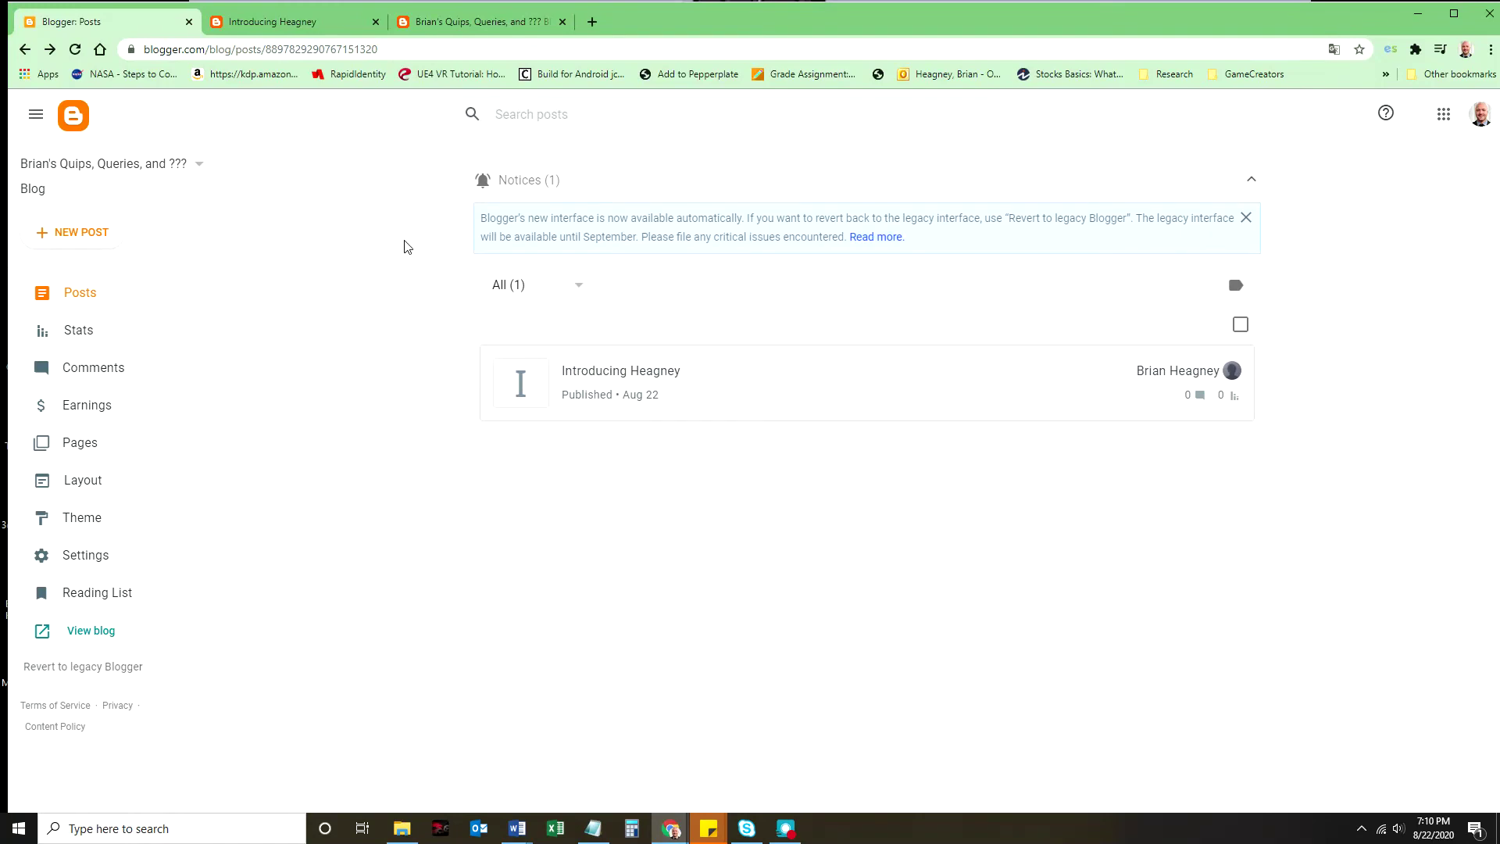
pyautogui.click(78, 231)
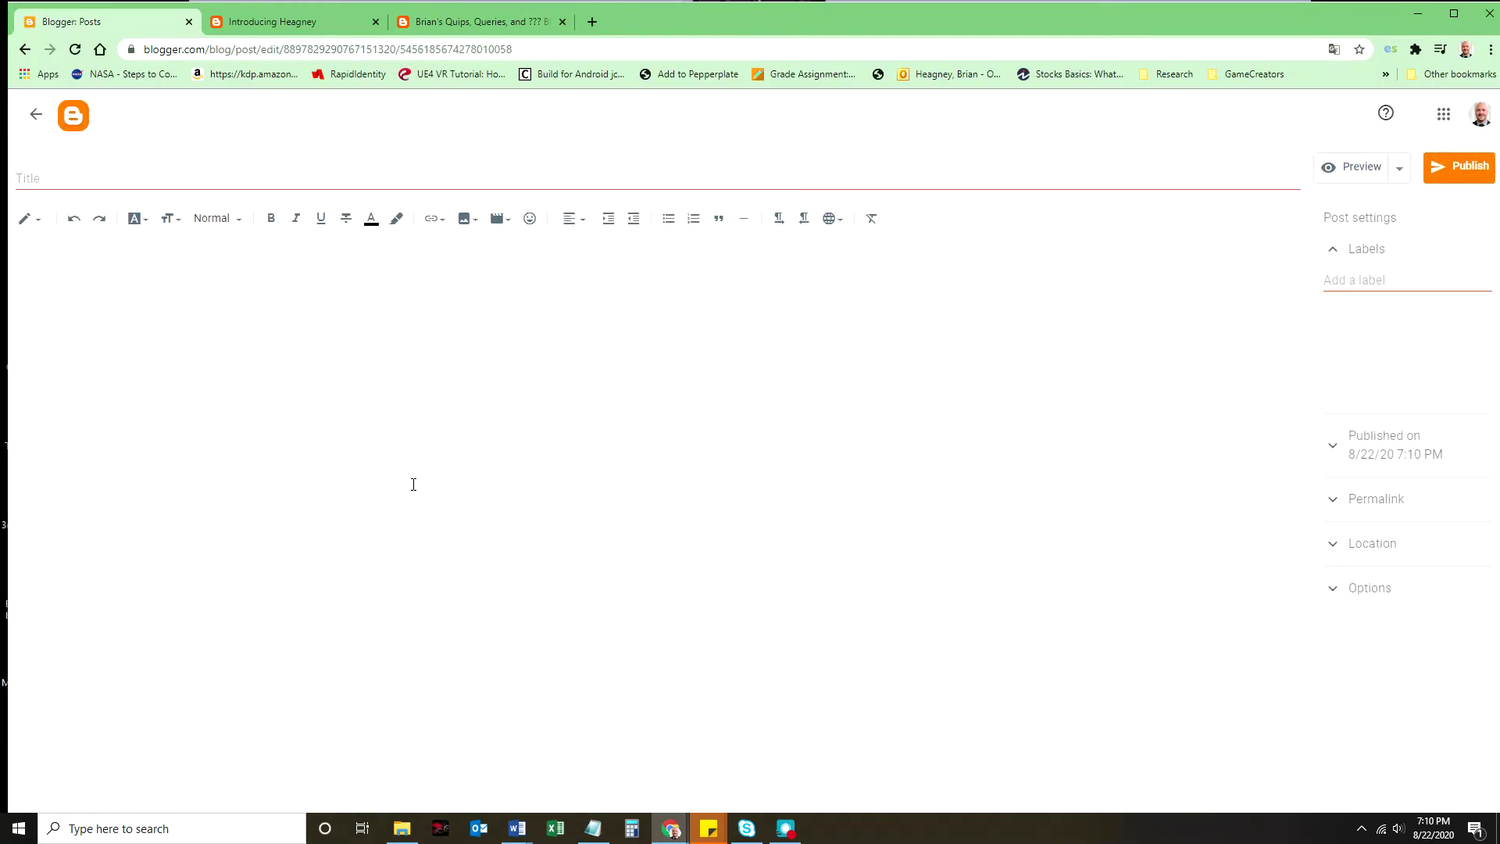
# Step: Fill the new post's body with four short lines of random placeholder text
pyautogui.click(559, 361)
pyautogui.write('fjskafjafjdklsajfl;daf')
pyautogui.press('Return')
pyautogui.write('dasfjdsagfdjakldfja')
pyautogui.press('Return')
pyautogui.write('dfa')
pyautogui.press('Return')
pyautogui.write('gfdagfsdaga')
pyautogui.press('Return')
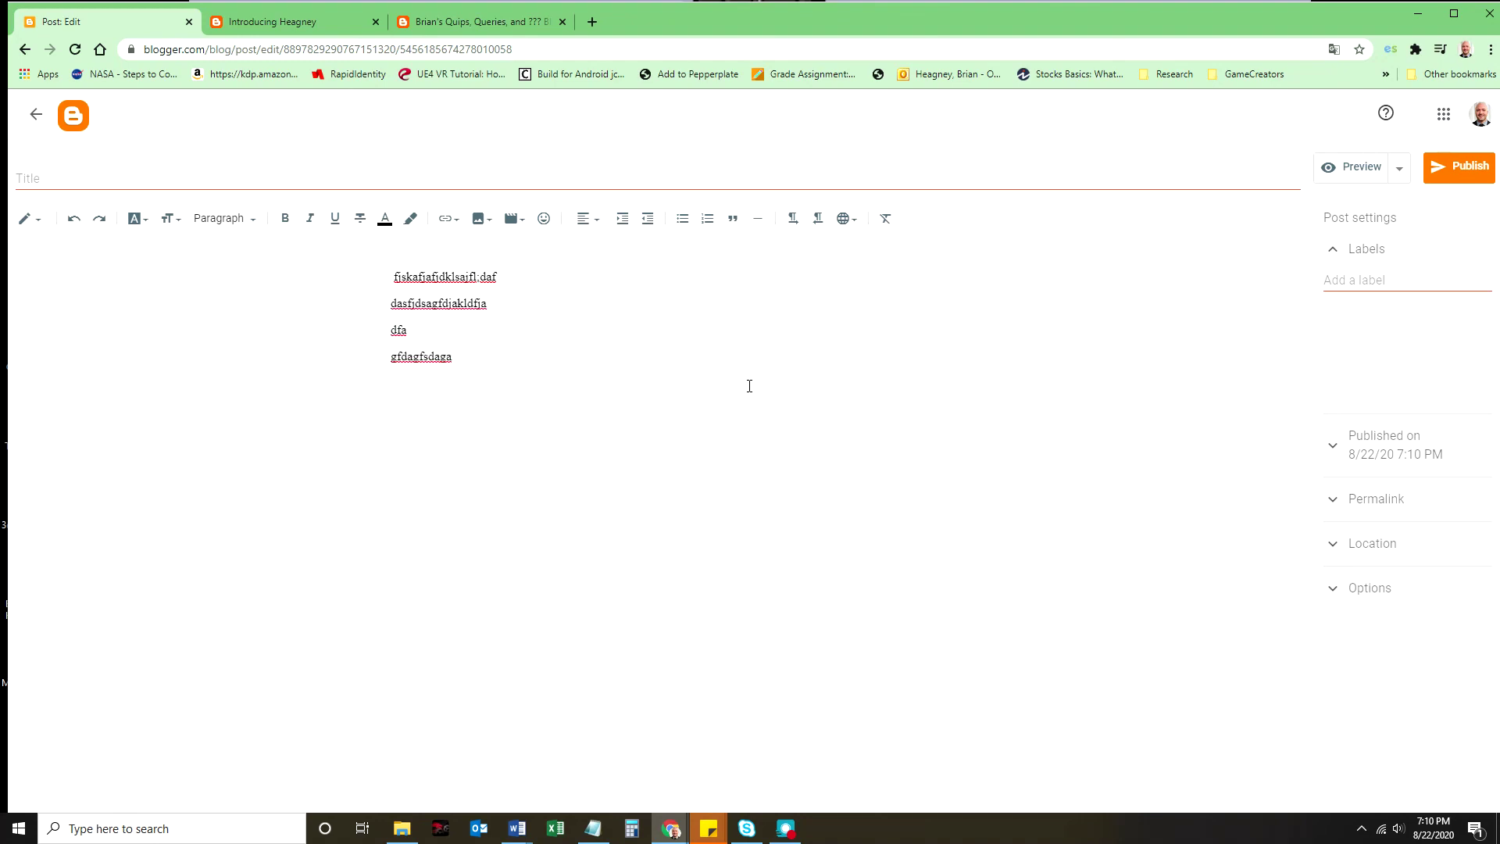
# Step: Copy the paragraph beginning "Hello (soon to be) faithful readers" from the live post and replace the new post's placeholder text with it
pyautogui.click(281, 22)
pyautogui.moveTo(602, 353); pyautogui.dragTo(547, 277)
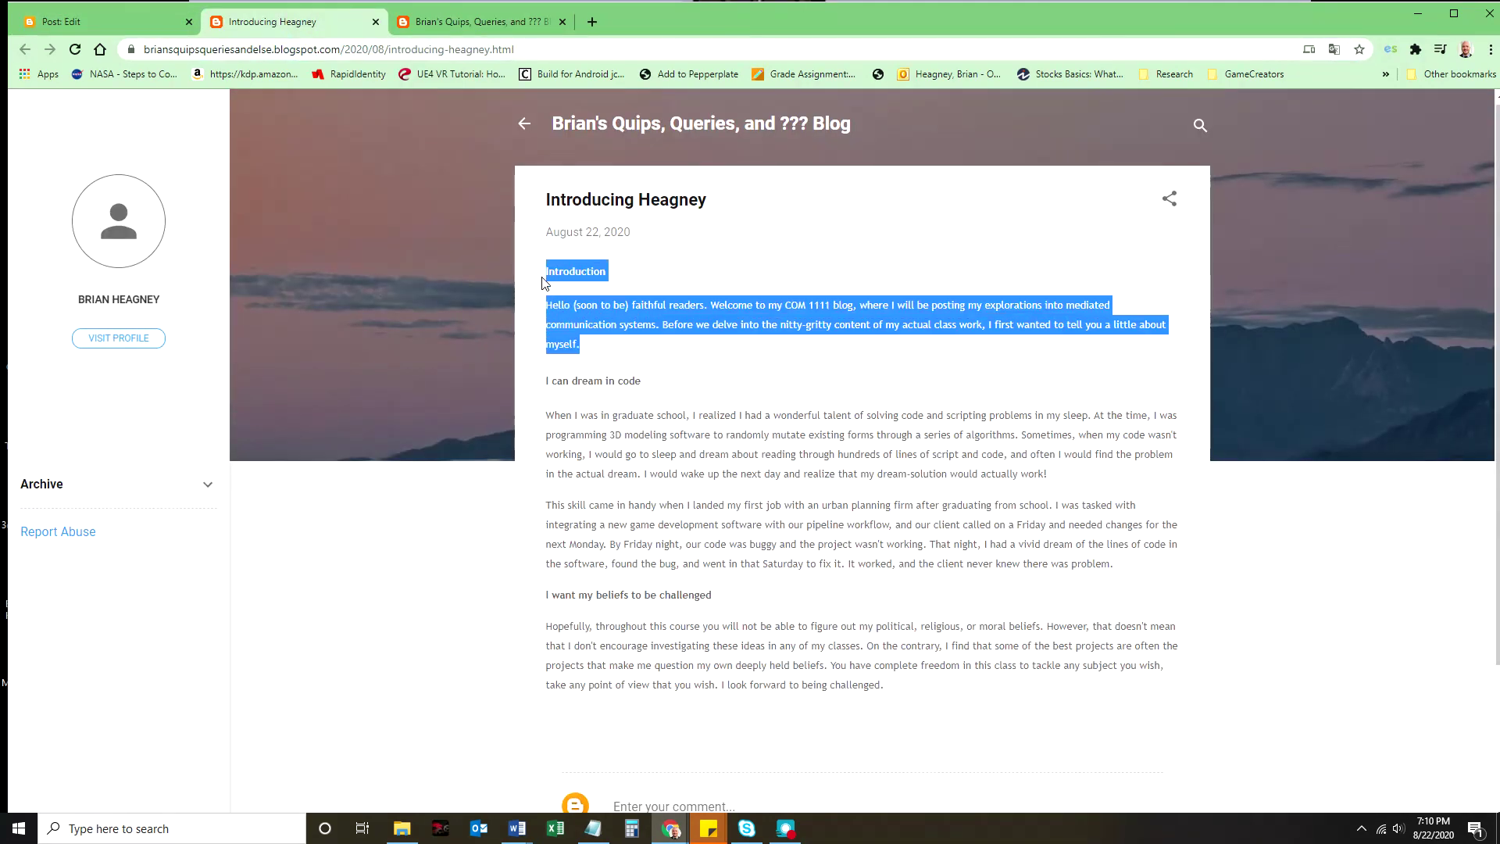
pyautogui.click(148, 18)
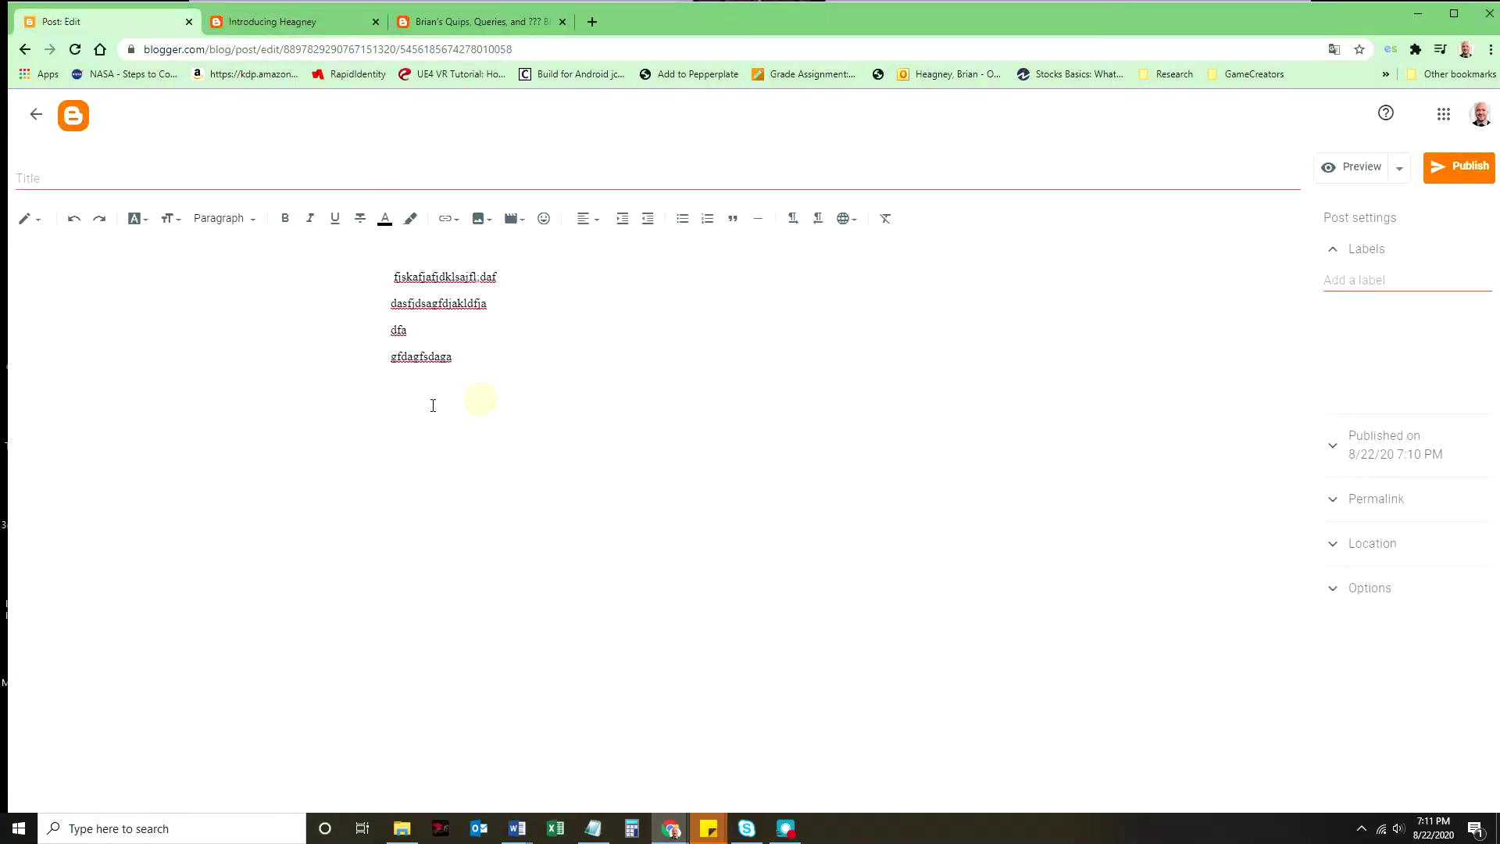
pyautogui.moveTo(482, 401); pyautogui.dragTo(354, 279)
pyautogui.click(305, 27)
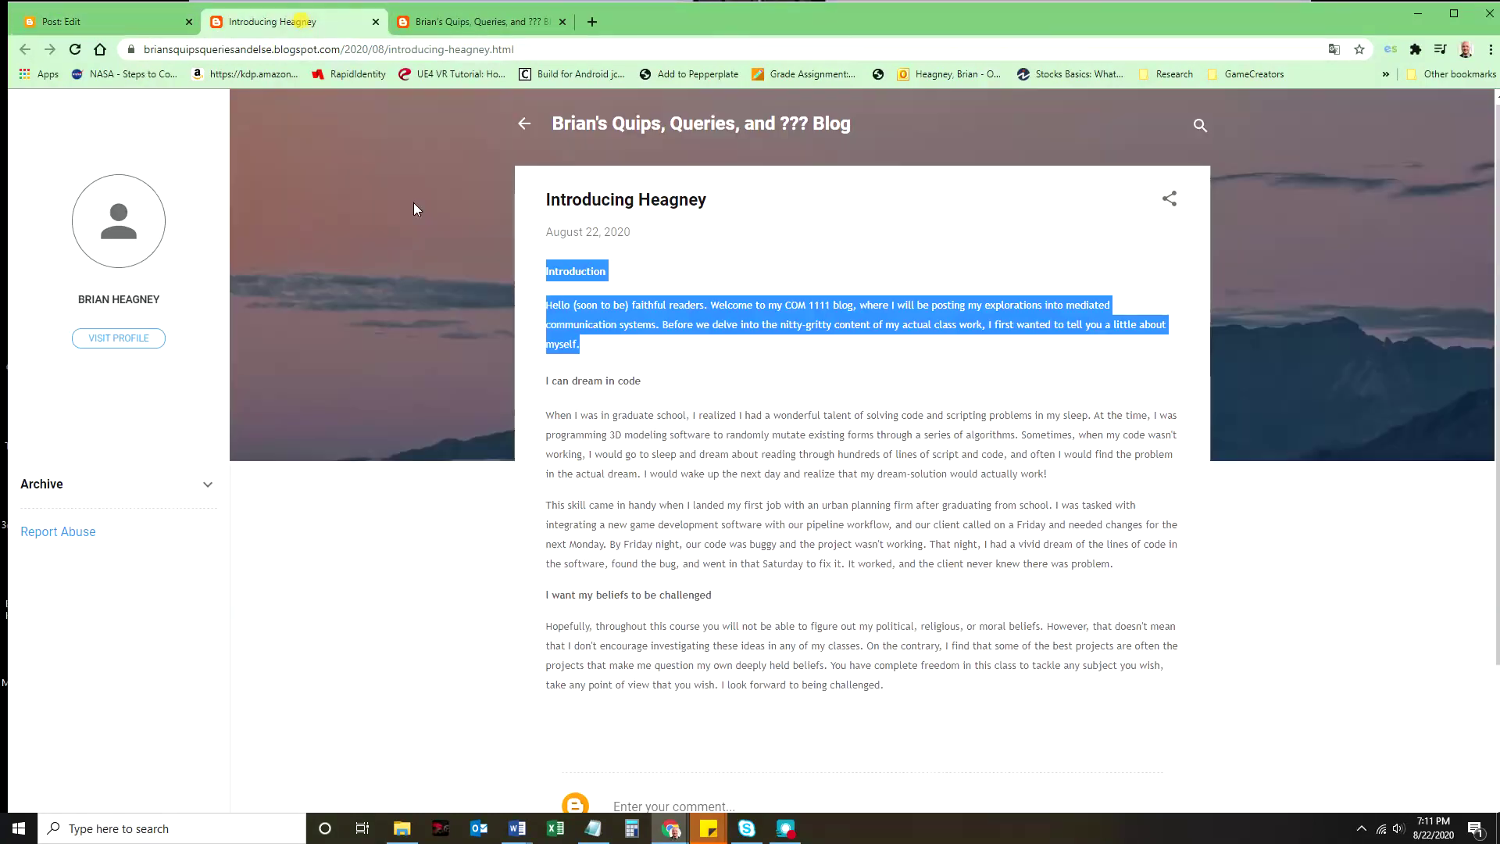
pyautogui.moveTo(602, 348); pyautogui.dragTo(542, 314)
pyautogui.hotkey('ctrl', 'c')
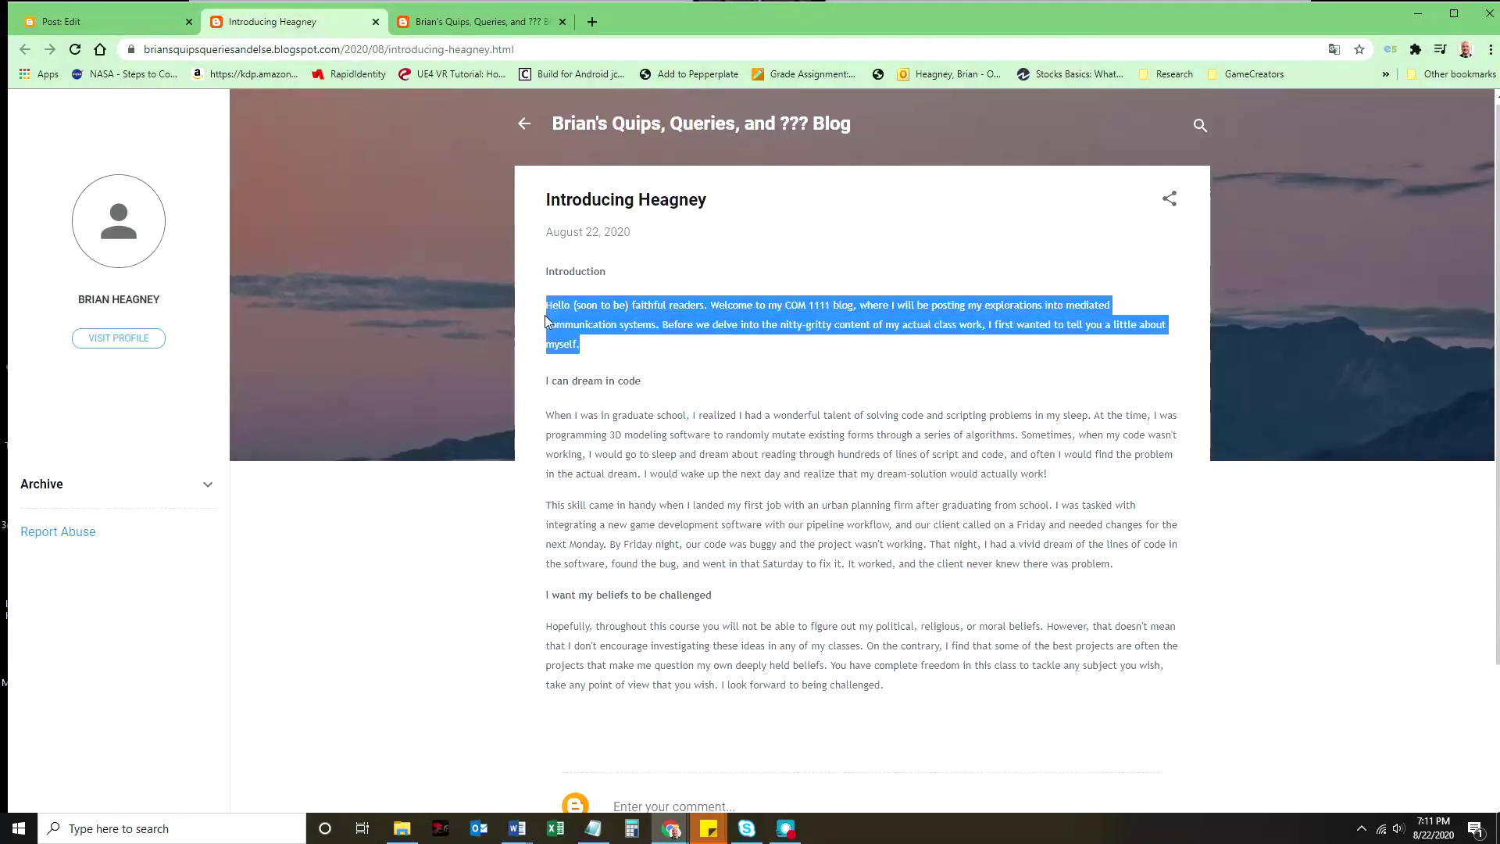
pyautogui.click(111, 25)
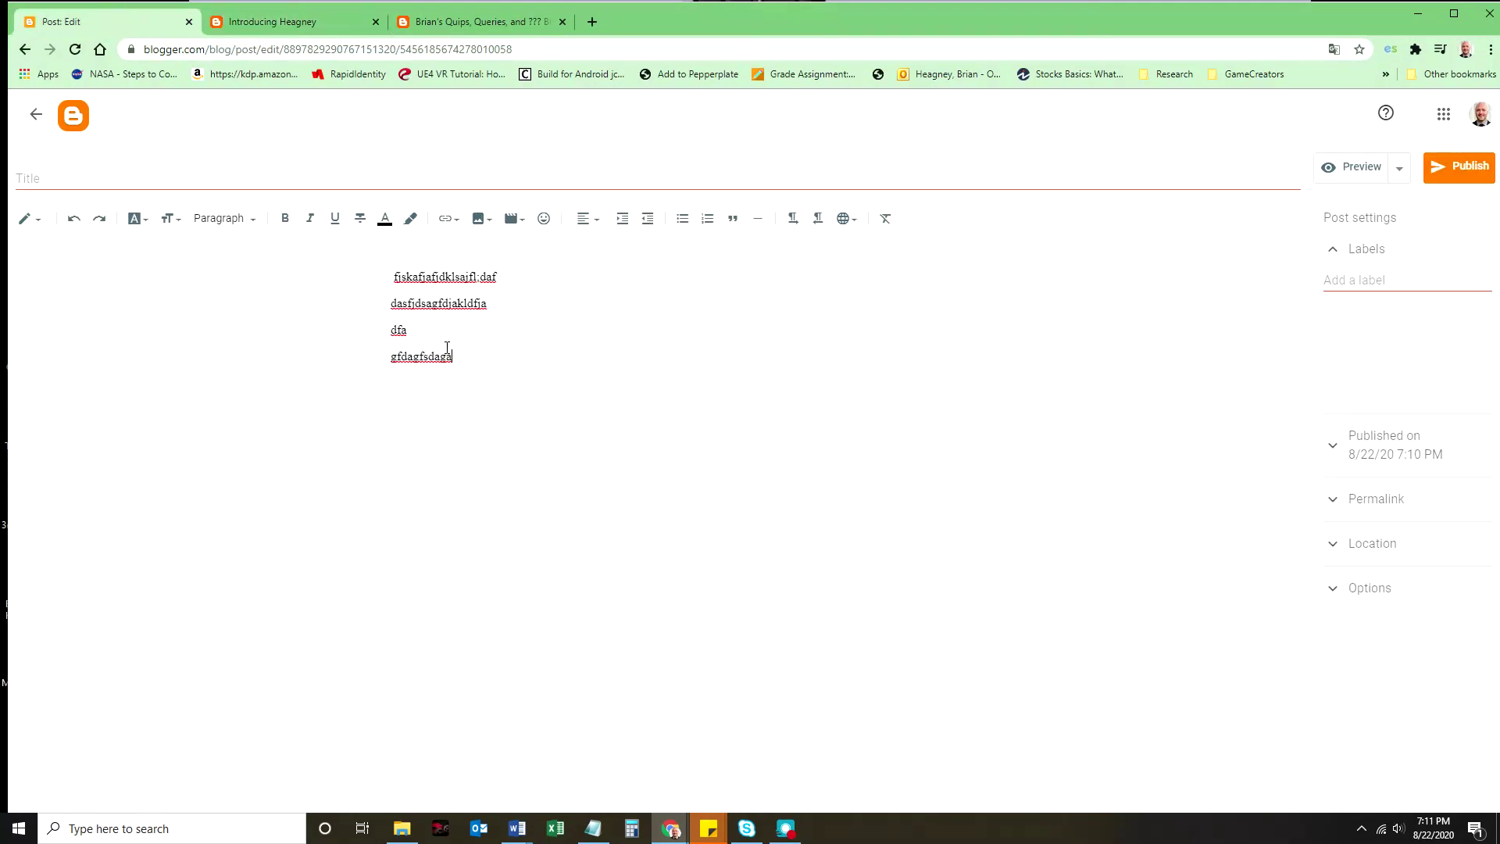
pyautogui.hotkey('ctrl', 'v')
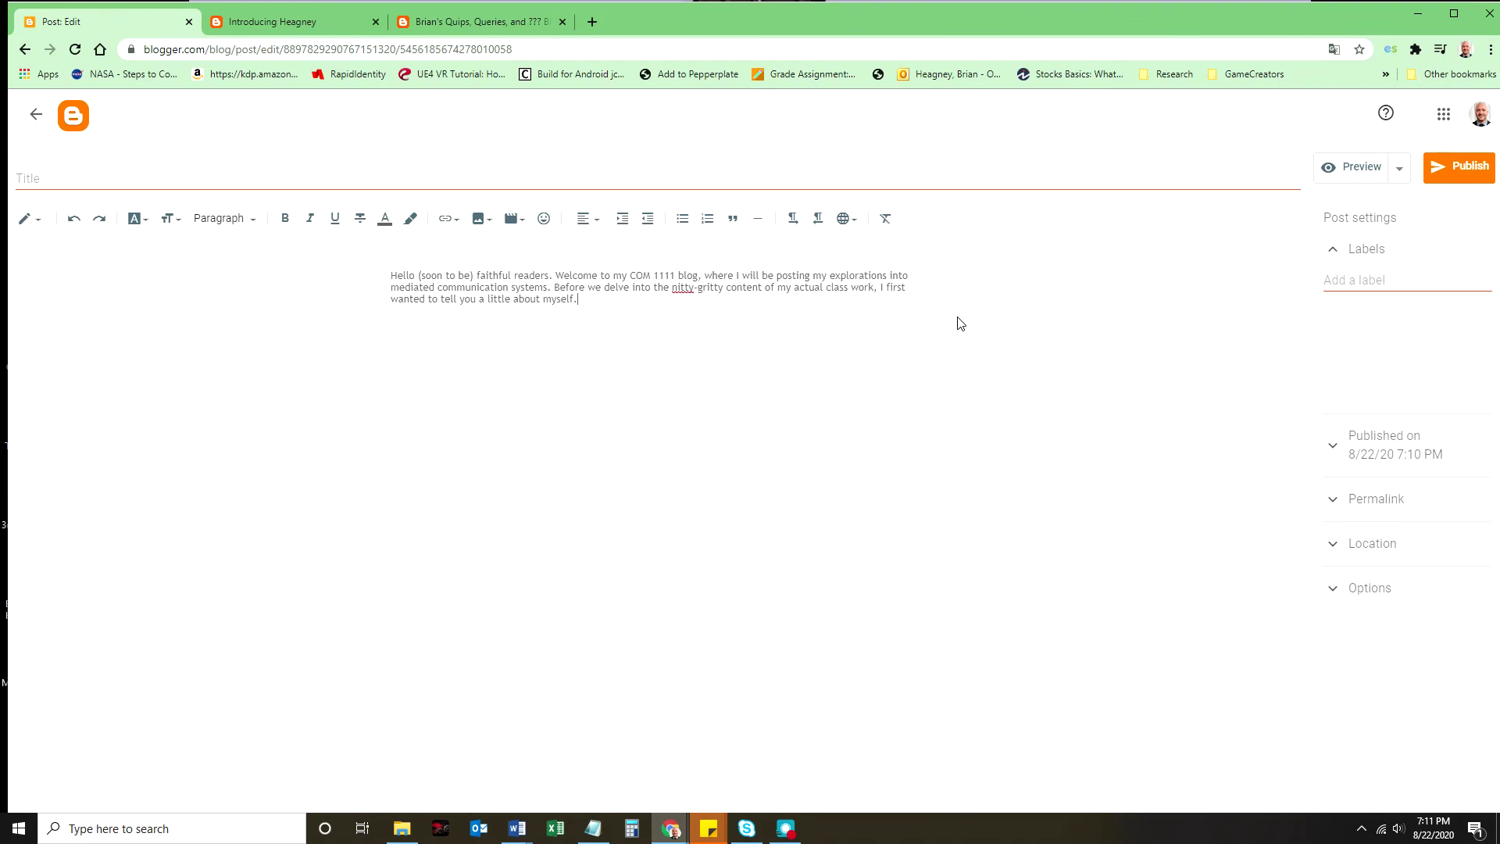
# Step: Publish the new post without a title and open it on the live blog
pyautogui.click(1464, 180)
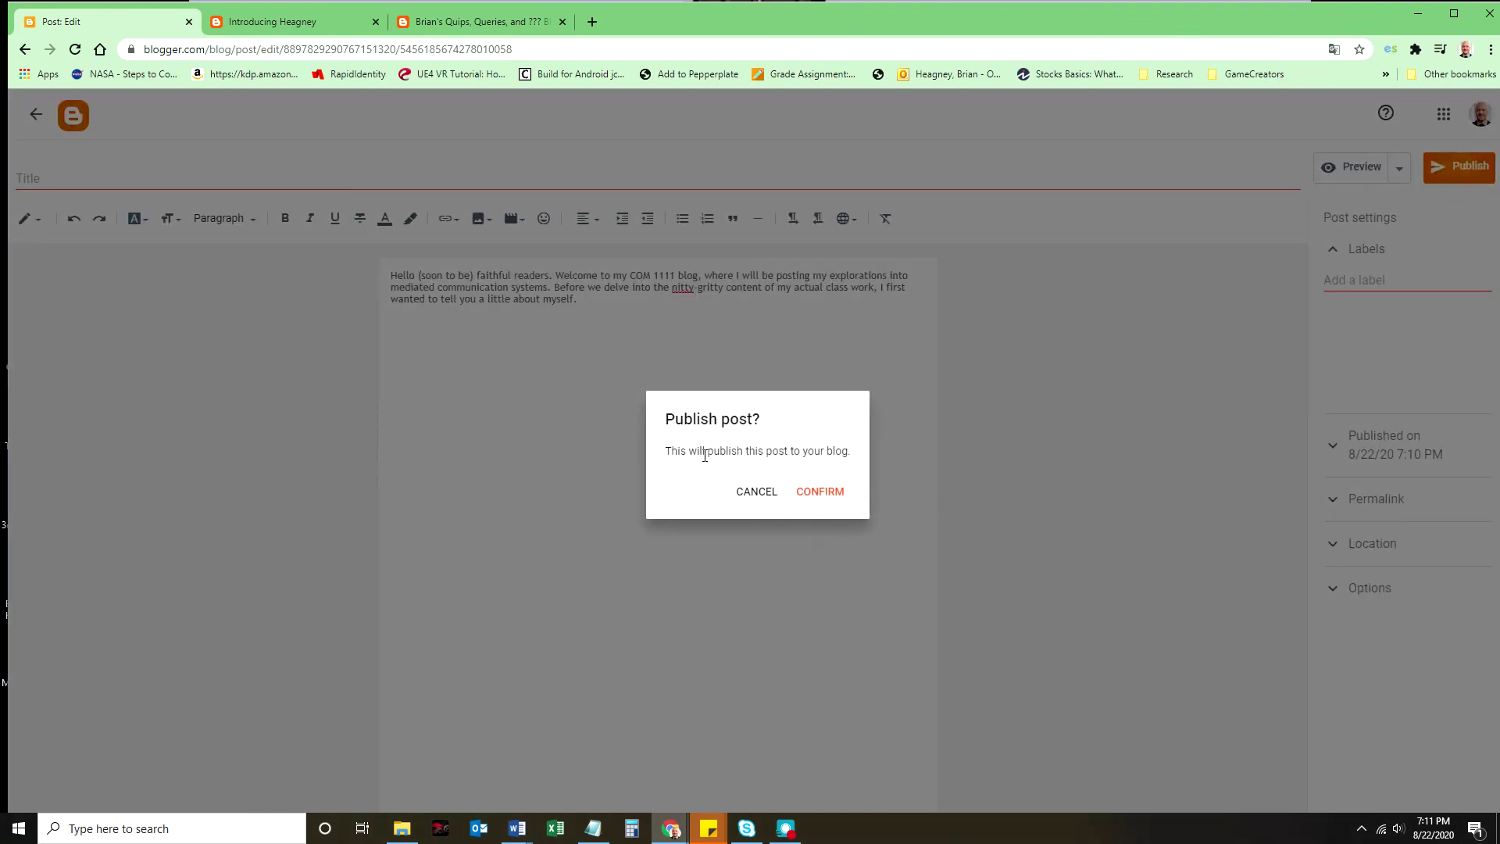
pyautogui.click(819, 492)
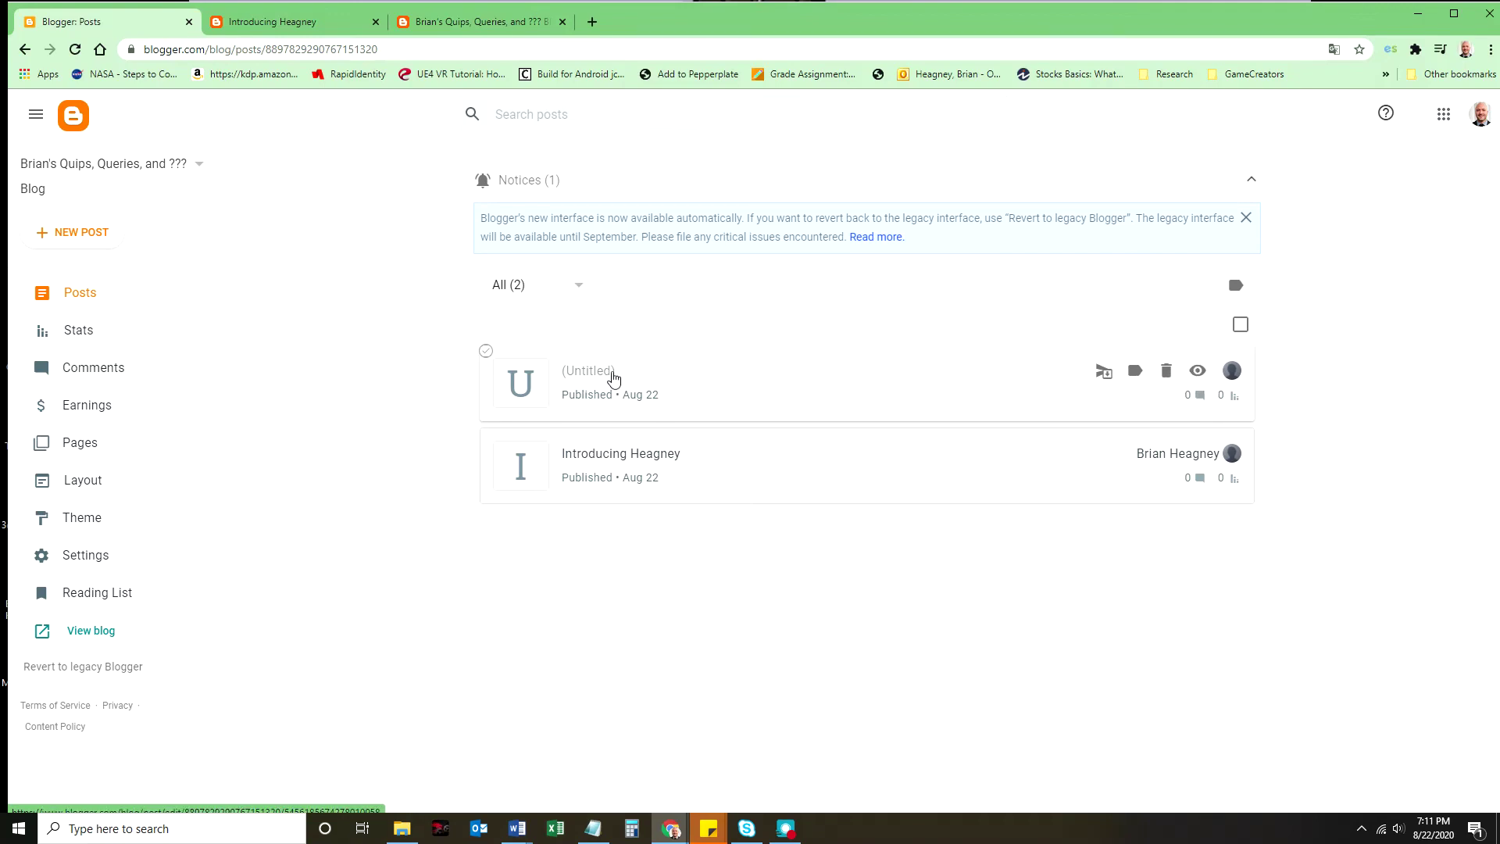
pyautogui.click(1204, 383)
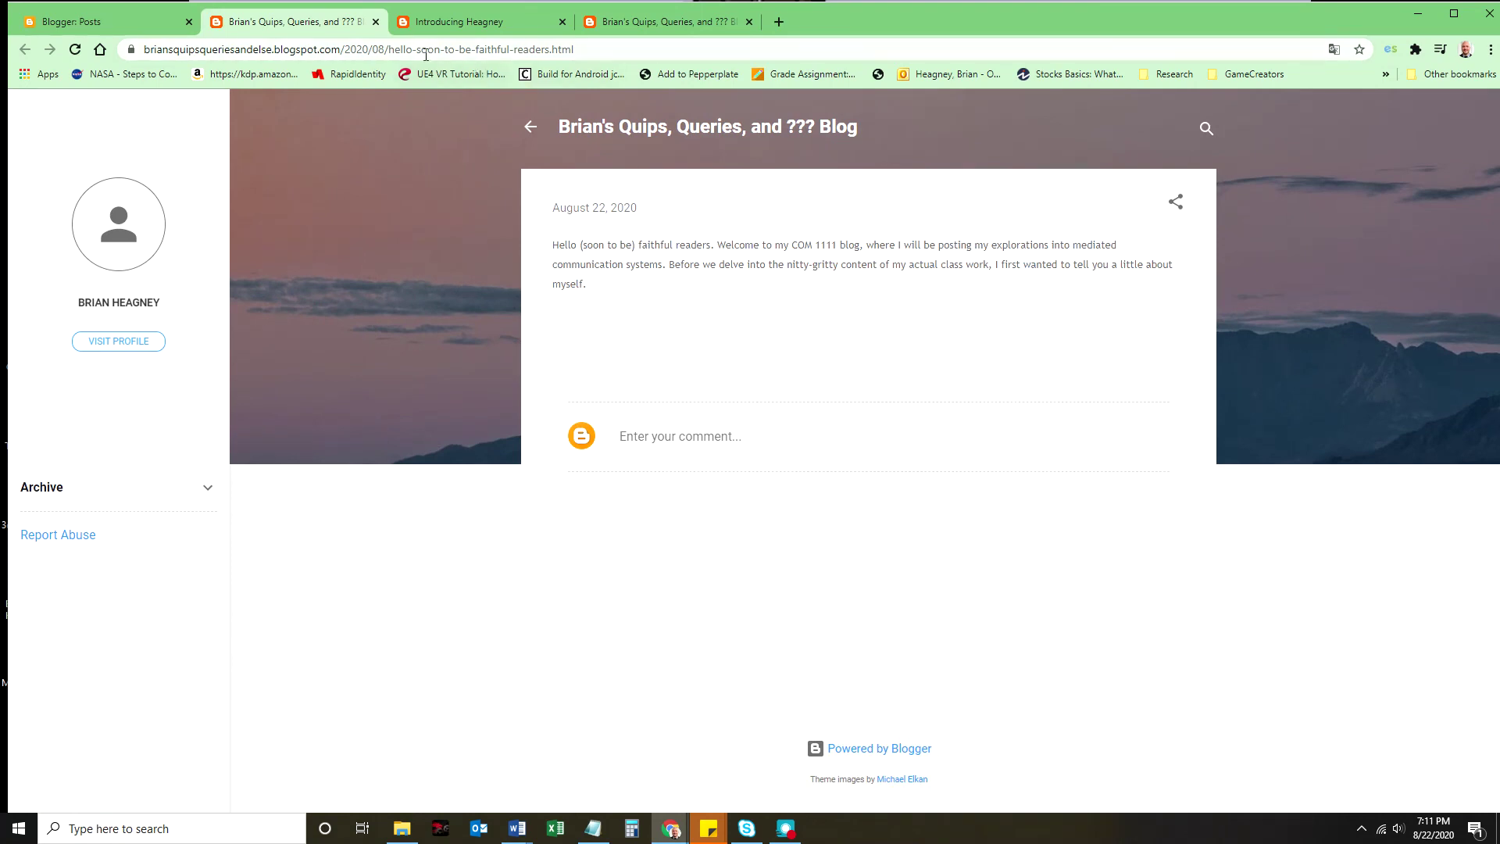
# Step: Highlight the page name at the end of the untitled post's web address to examine it
pyautogui.click(426, 51)
pyautogui.click(422, 50)
pyautogui.moveTo(426, 49); pyautogui.dragTo(618, 53)
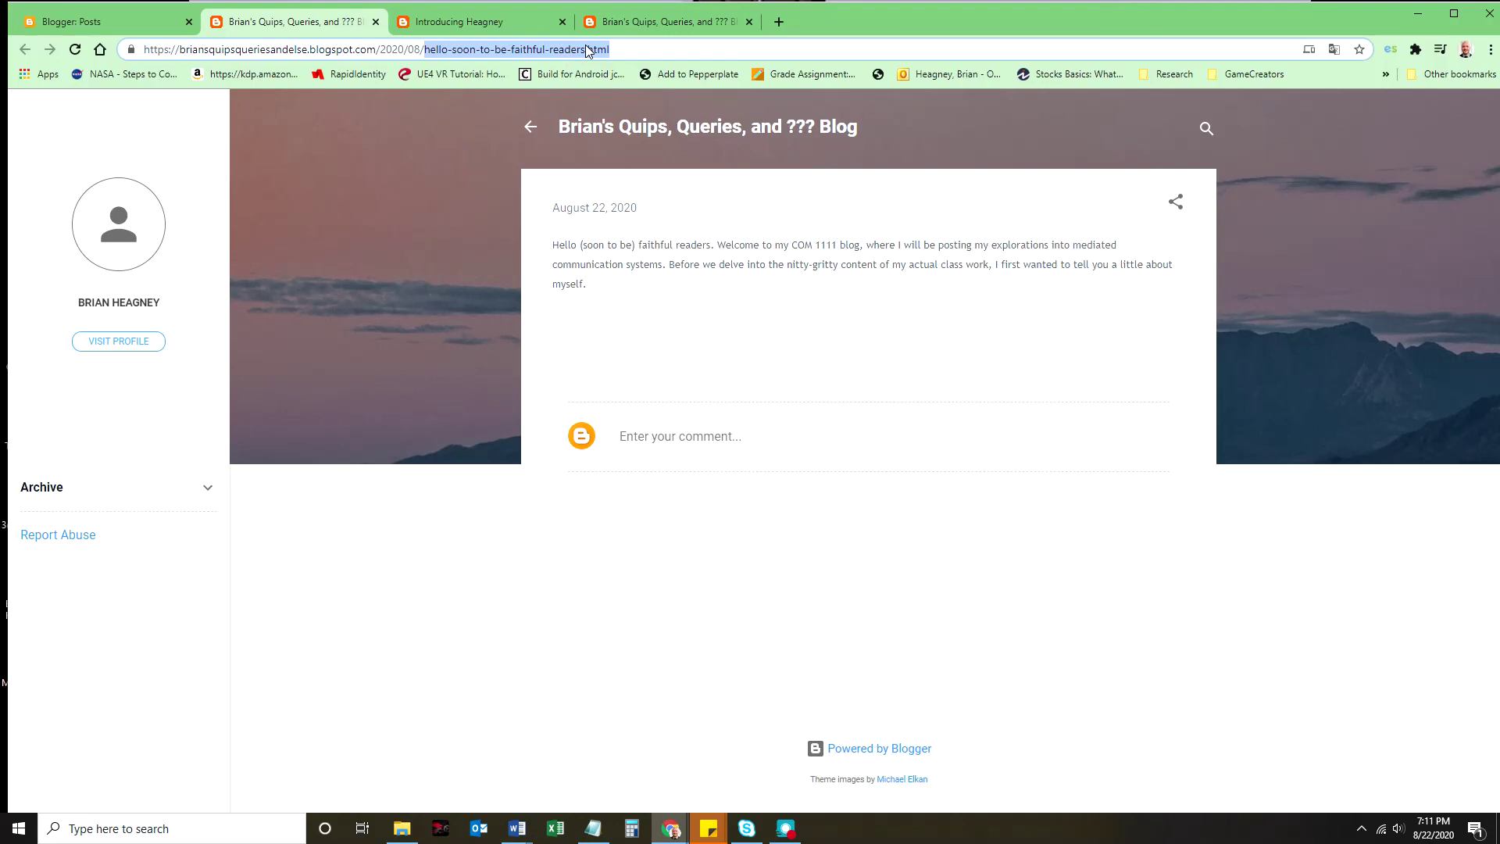
# Step: Compare the page name in the untitled post's web address with the titled introductory post's address and heading
pyautogui.click(625, 51)
pyautogui.moveTo(632, 49); pyautogui.dragTo(424, 53)
pyautogui.click(456, 21)
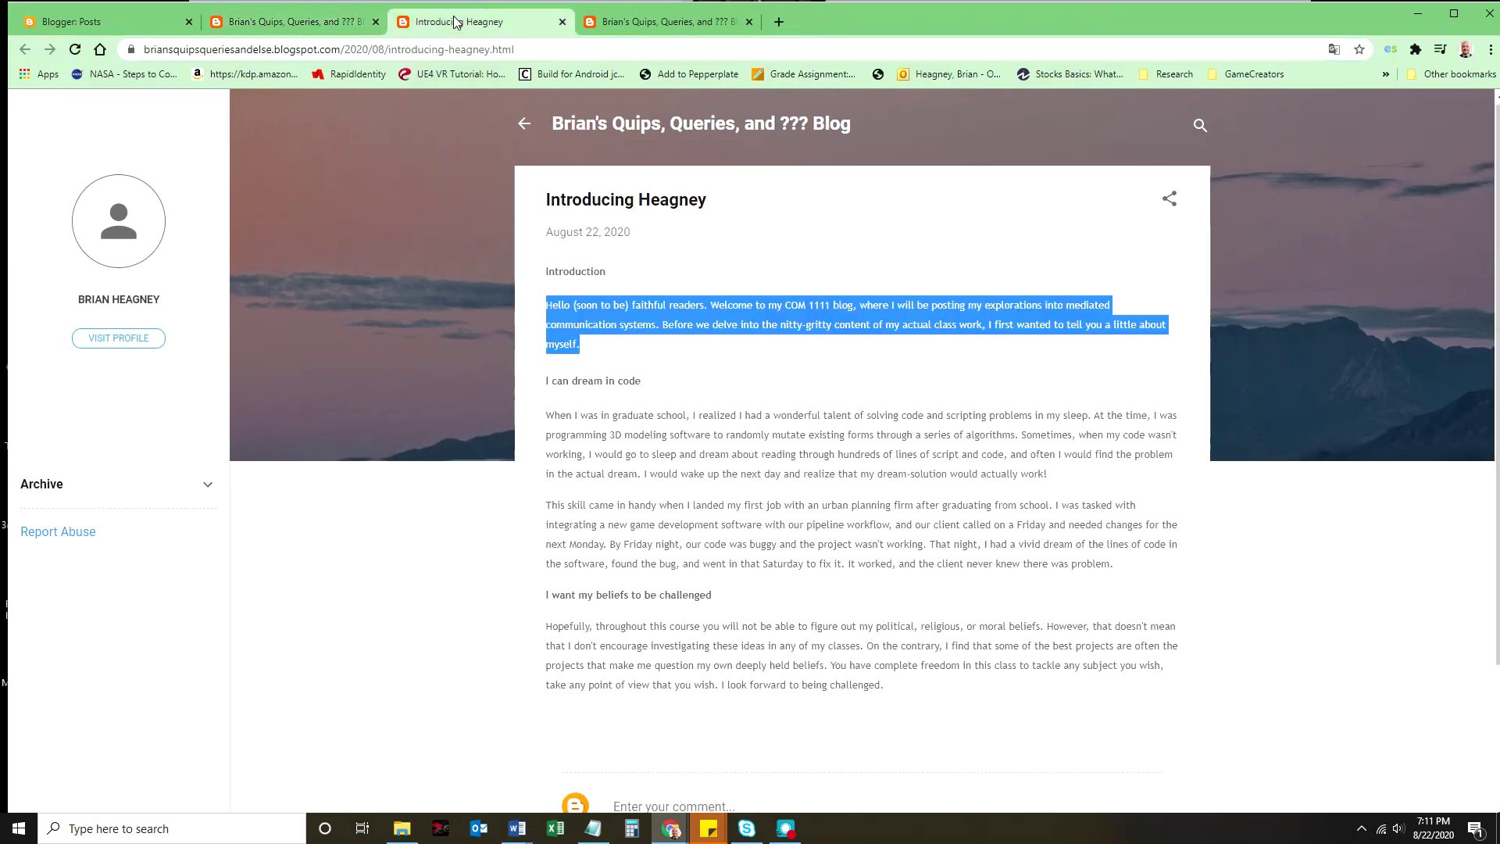
pyautogui.click(598, 327)
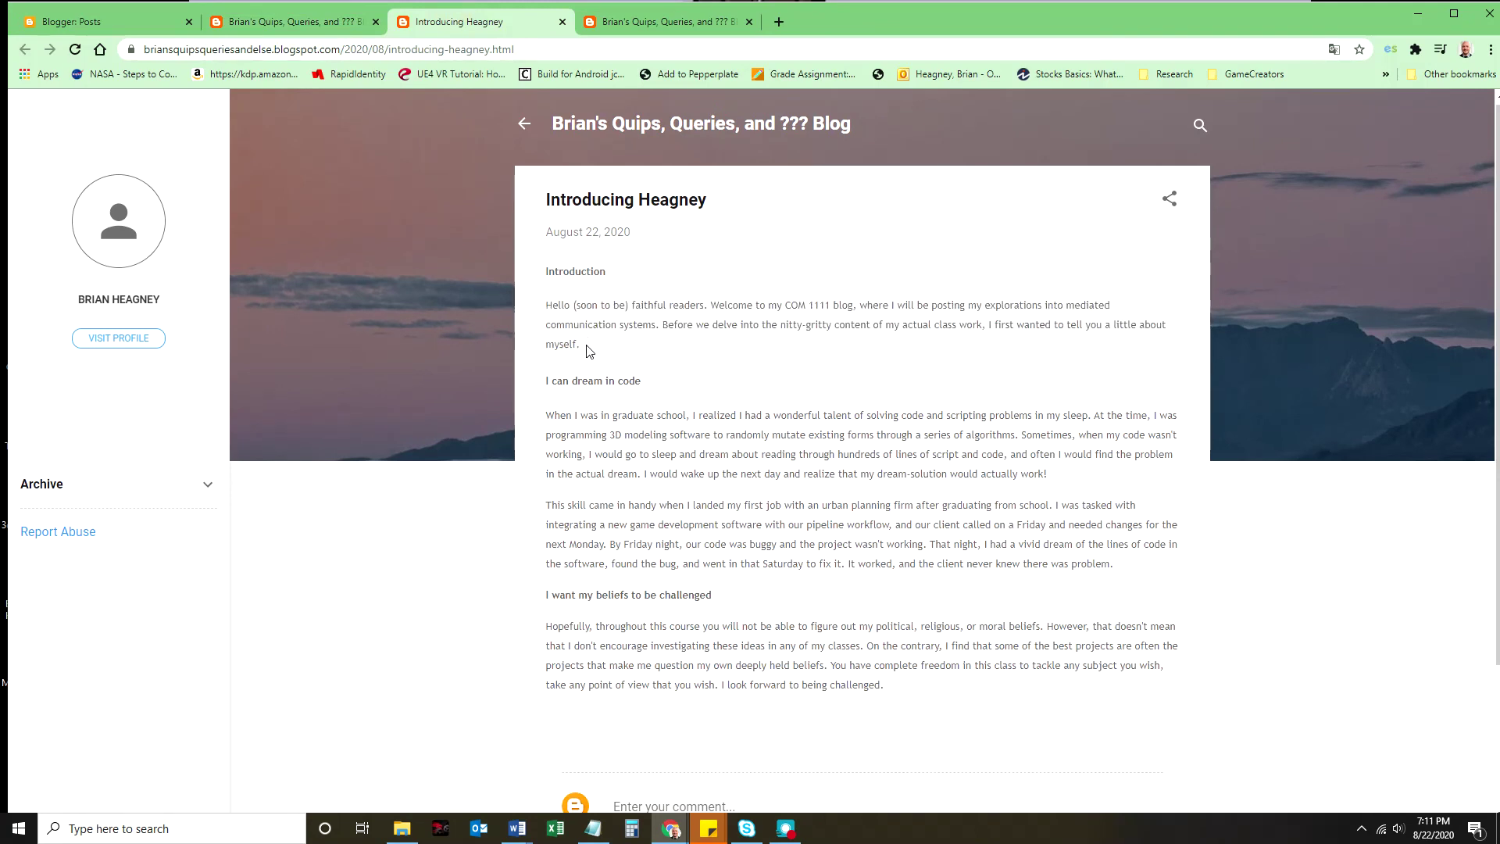
pyautogui.moveTo(390, 49); pyautogui.dragTo(520, 58)
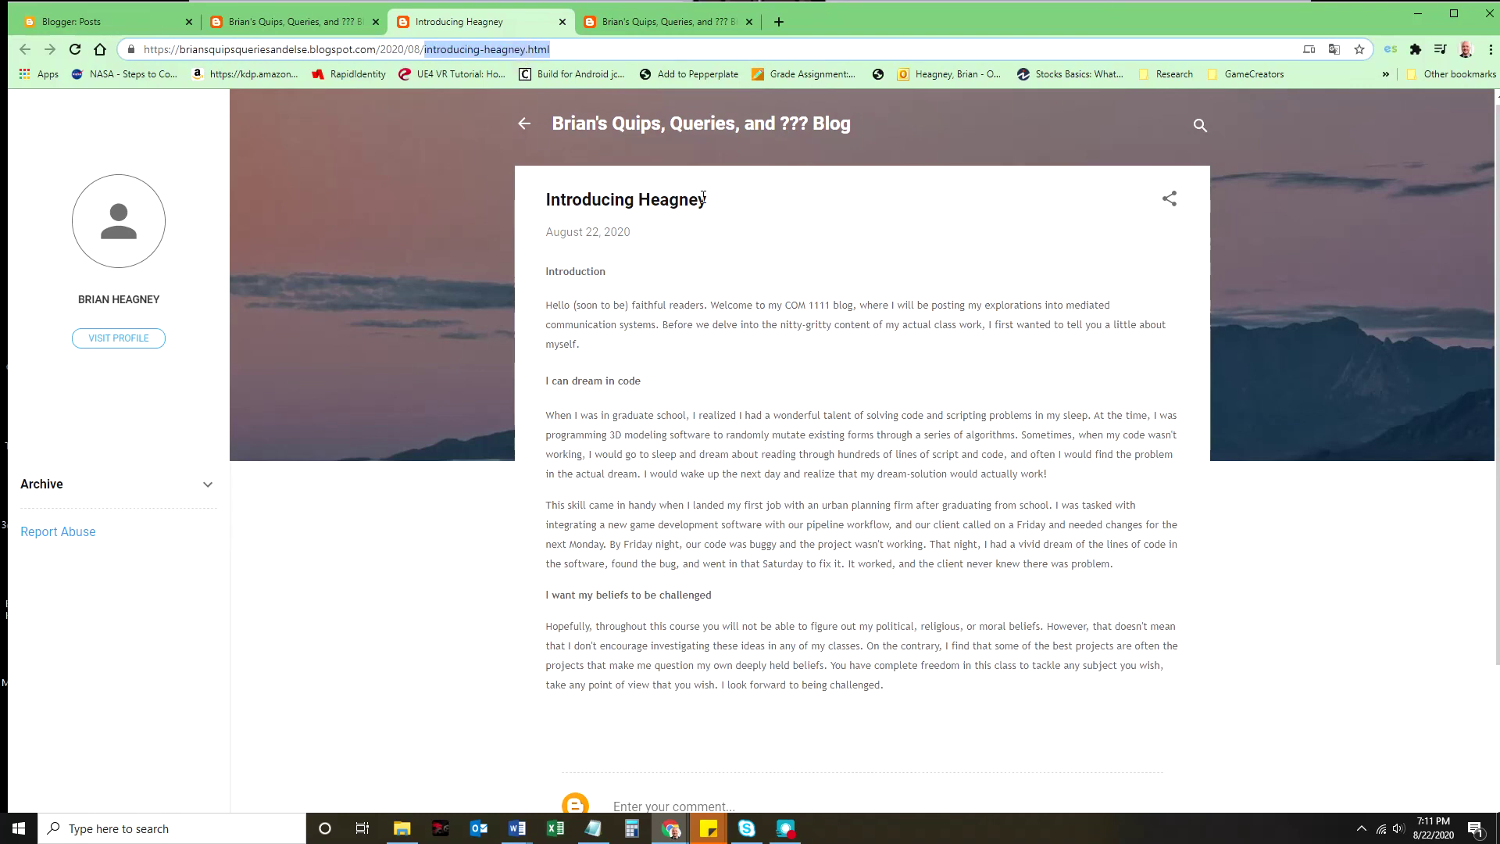
pyautogui.moveTo(699, 198); pyautogui.dragTo(551, 200)
pyautogui.moveTo(528, 55); pyautogui.dragTo(387, 55)
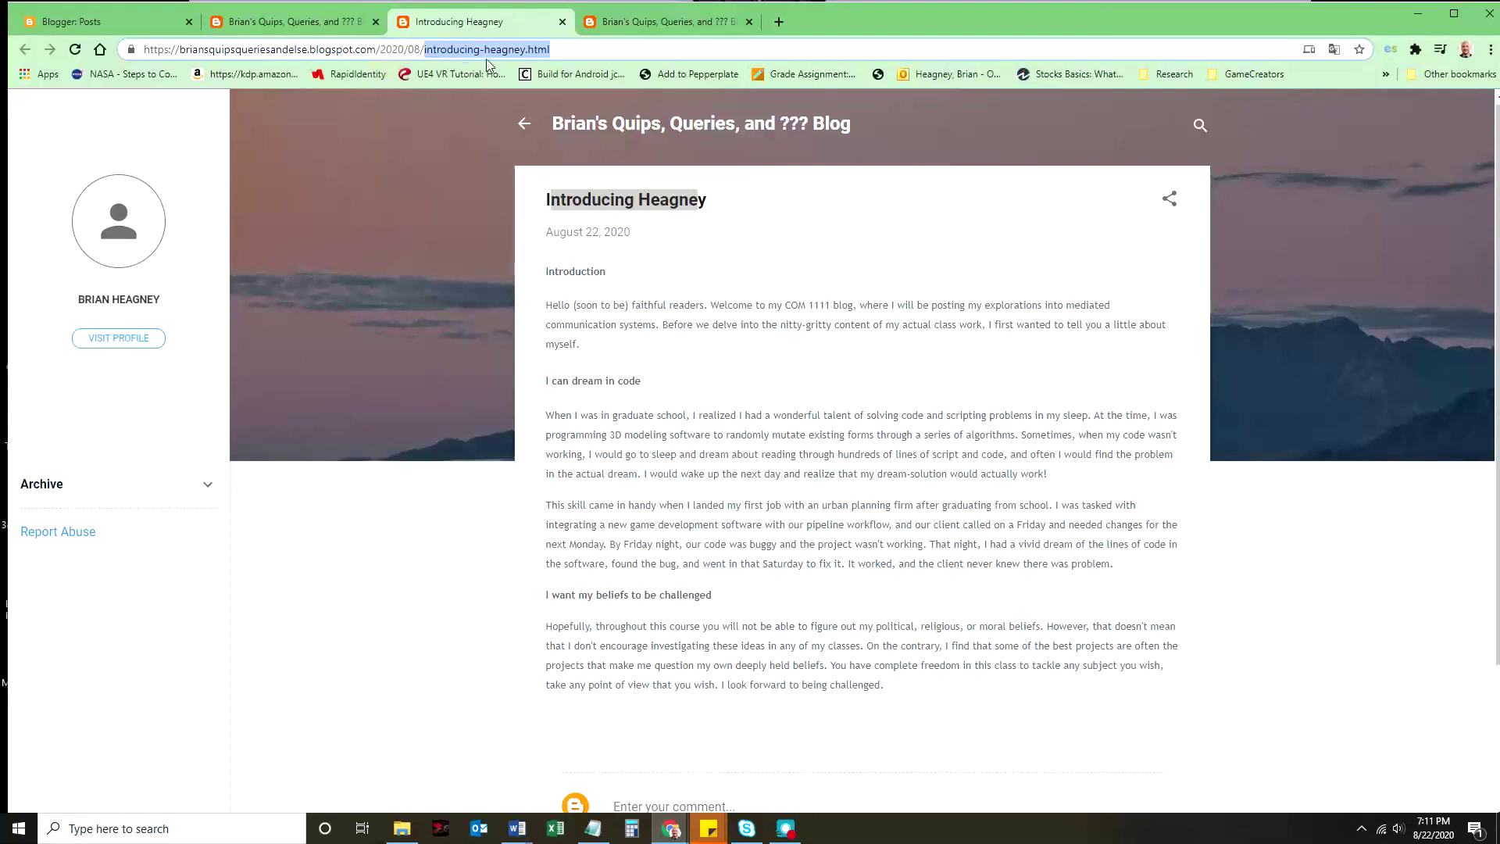
pyautogui.click(309, 23)
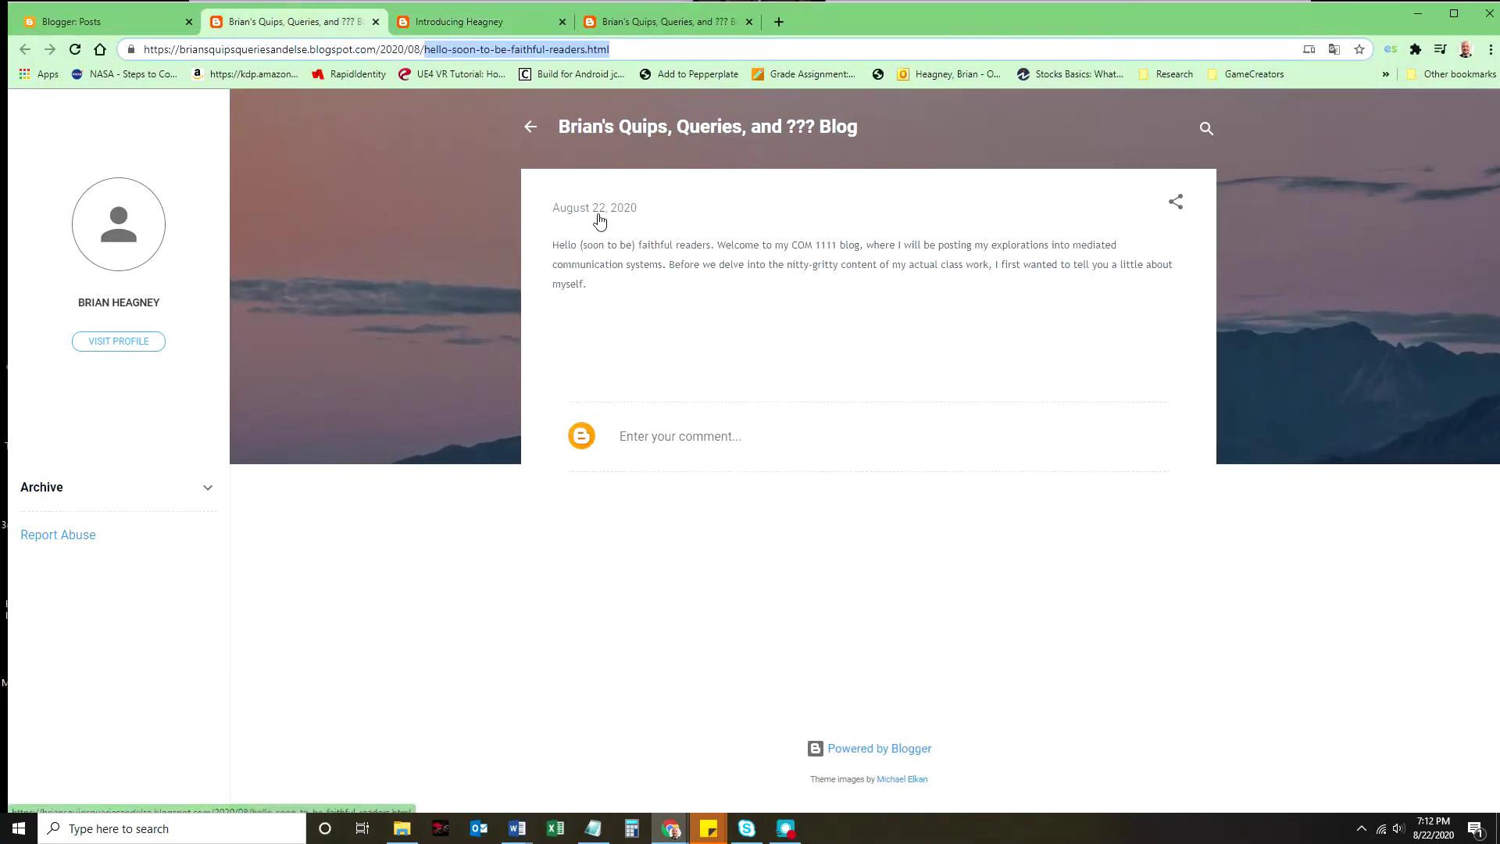
# Step: Open the untitled post for editing, title it "Introduction Part II" and update the published post
pyautogui.click(124, 19)
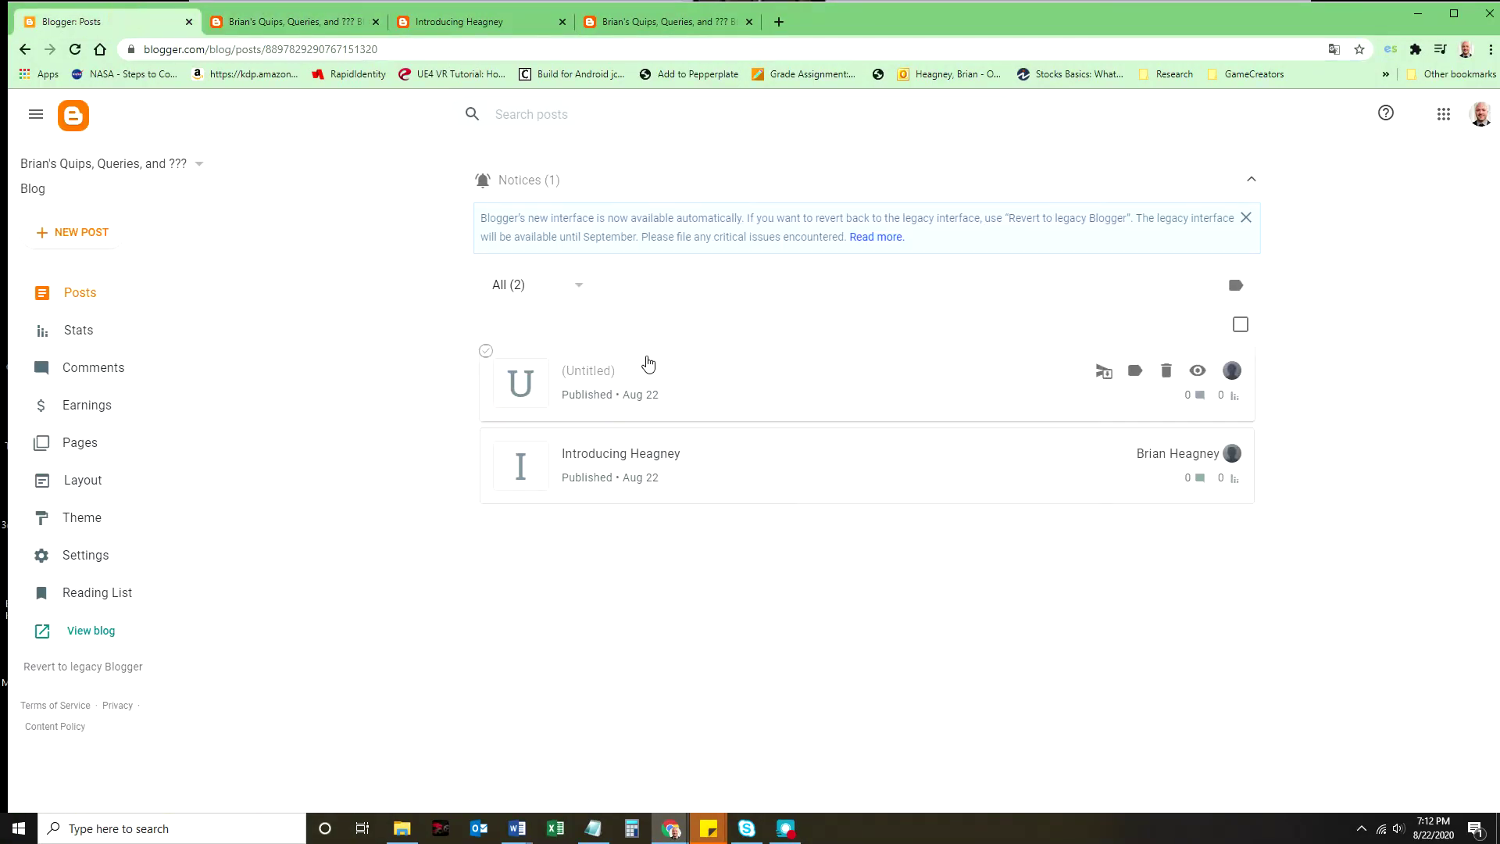
pyautogui.click(613, 378)
pyautogui.click(200, 178)
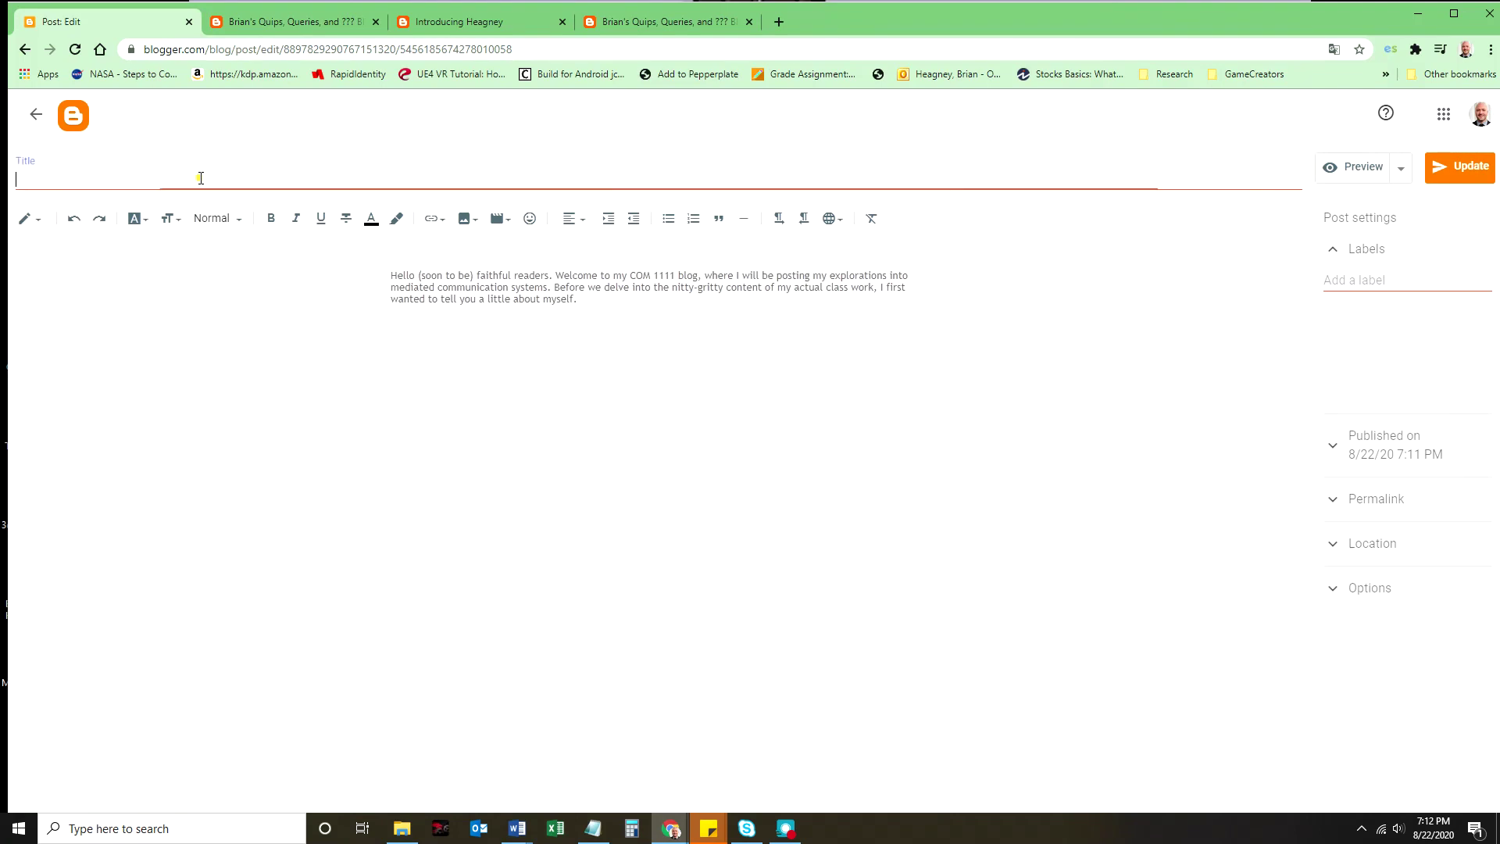
pyautogui.write('Introduction Part II')
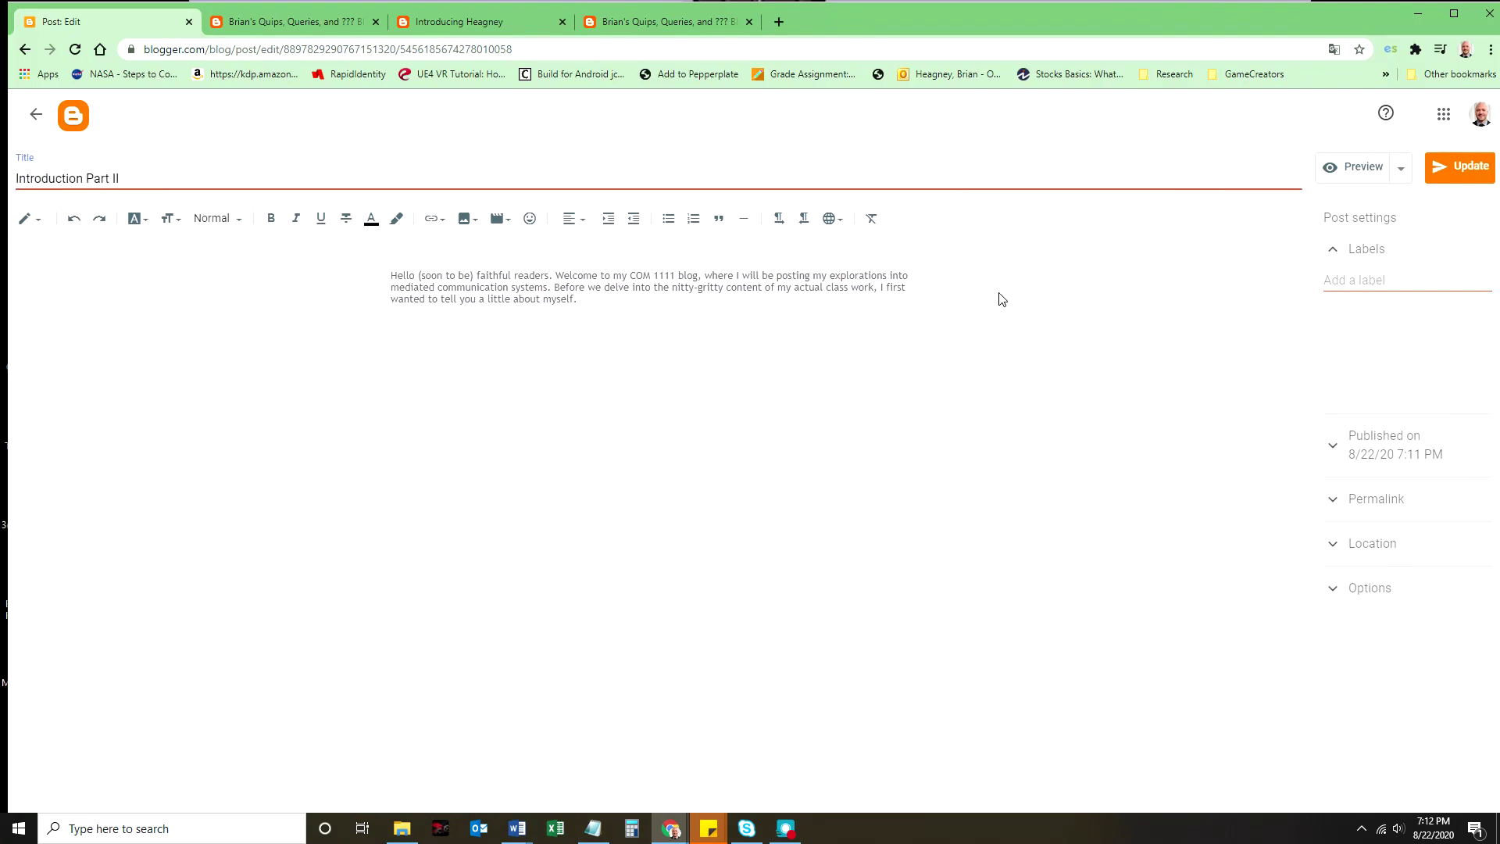
pyautogui.click(1455, 167)
# Step: Reload the retitled post on the live blog and compare its title with the page name in its web address
pyautogui.click(303, 25)
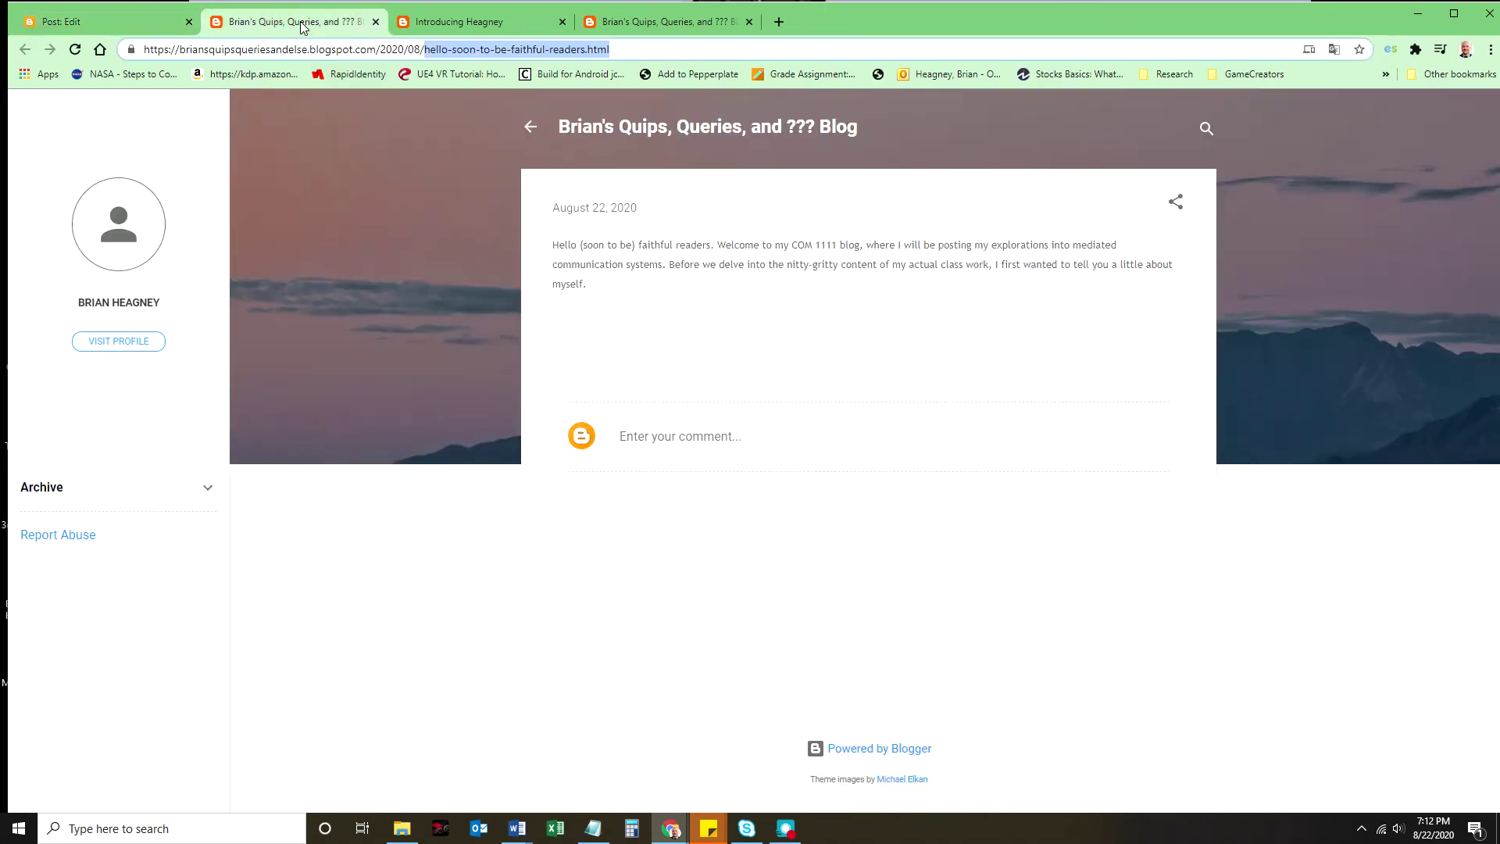
pyautogui.click(75, 49)
pyautogui.moveTo(716, 216); pyautogui.dragTo(552, 200)
pyautogui.click(551, 200)
pyautogui.moveTo(718, 210); pyautogui.dragTo(686, 203)
pyautogui.moveTo(575, 50); pyautogui.dragTo(389, 52)
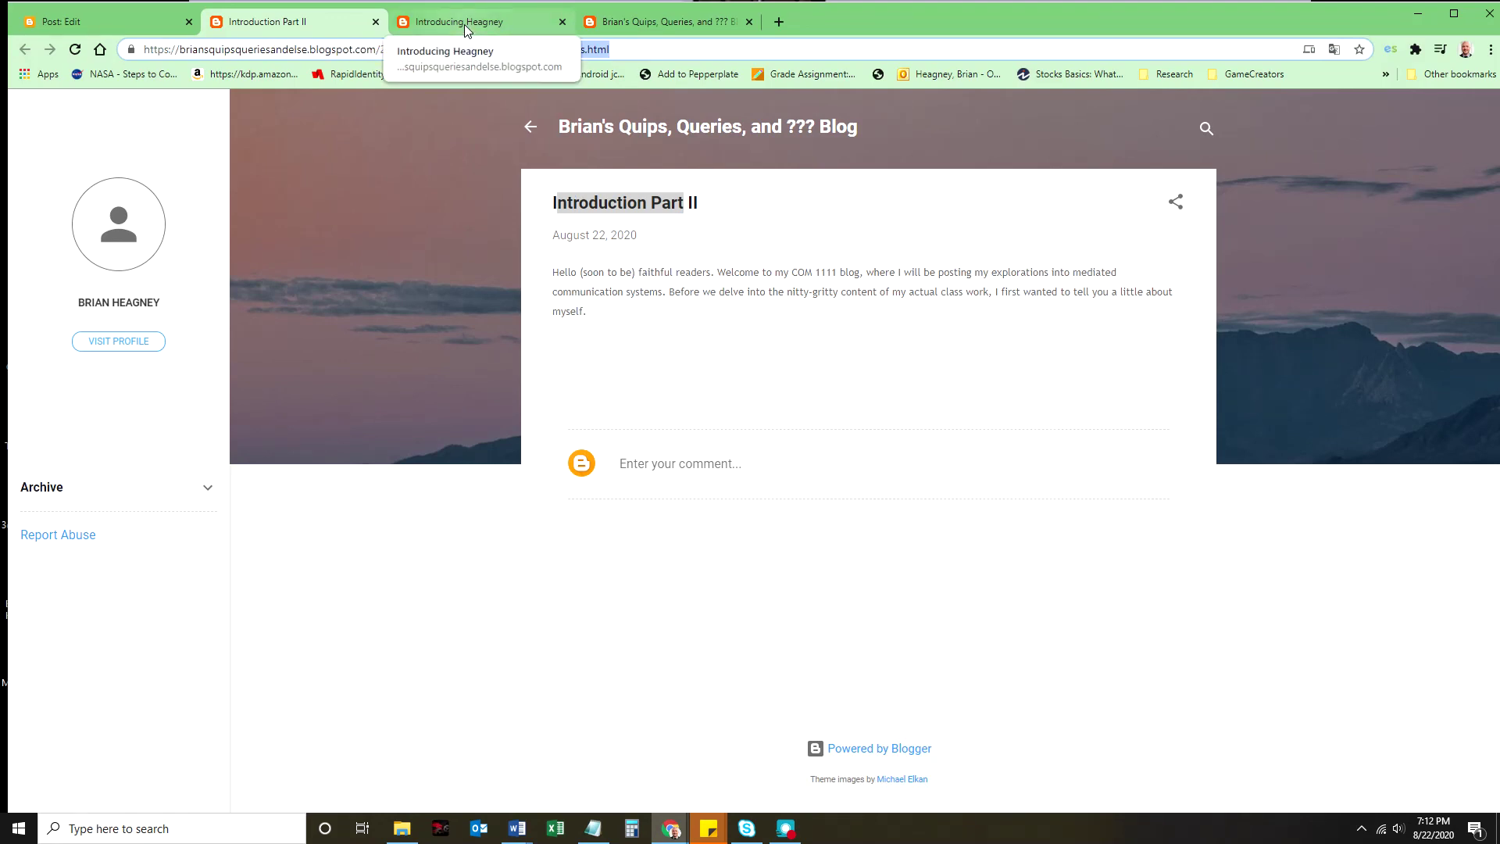
# Step: Close both live post pages and return from the post editor to the blog's list of posts
pyautogui.click(376, 23)
pyautogui.click(376, 23)
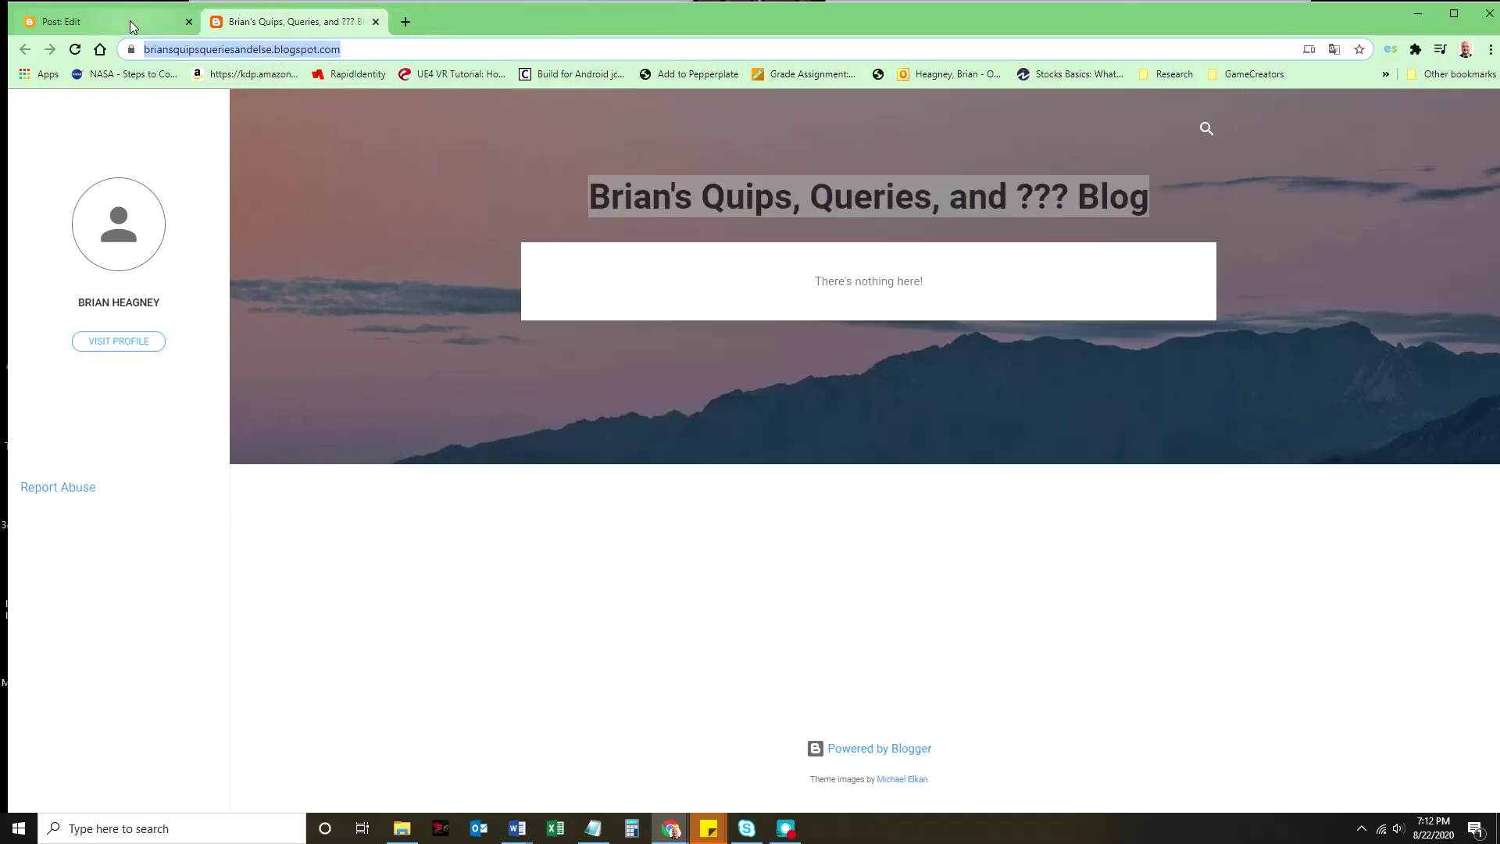
pyautogui.click(129, 21)
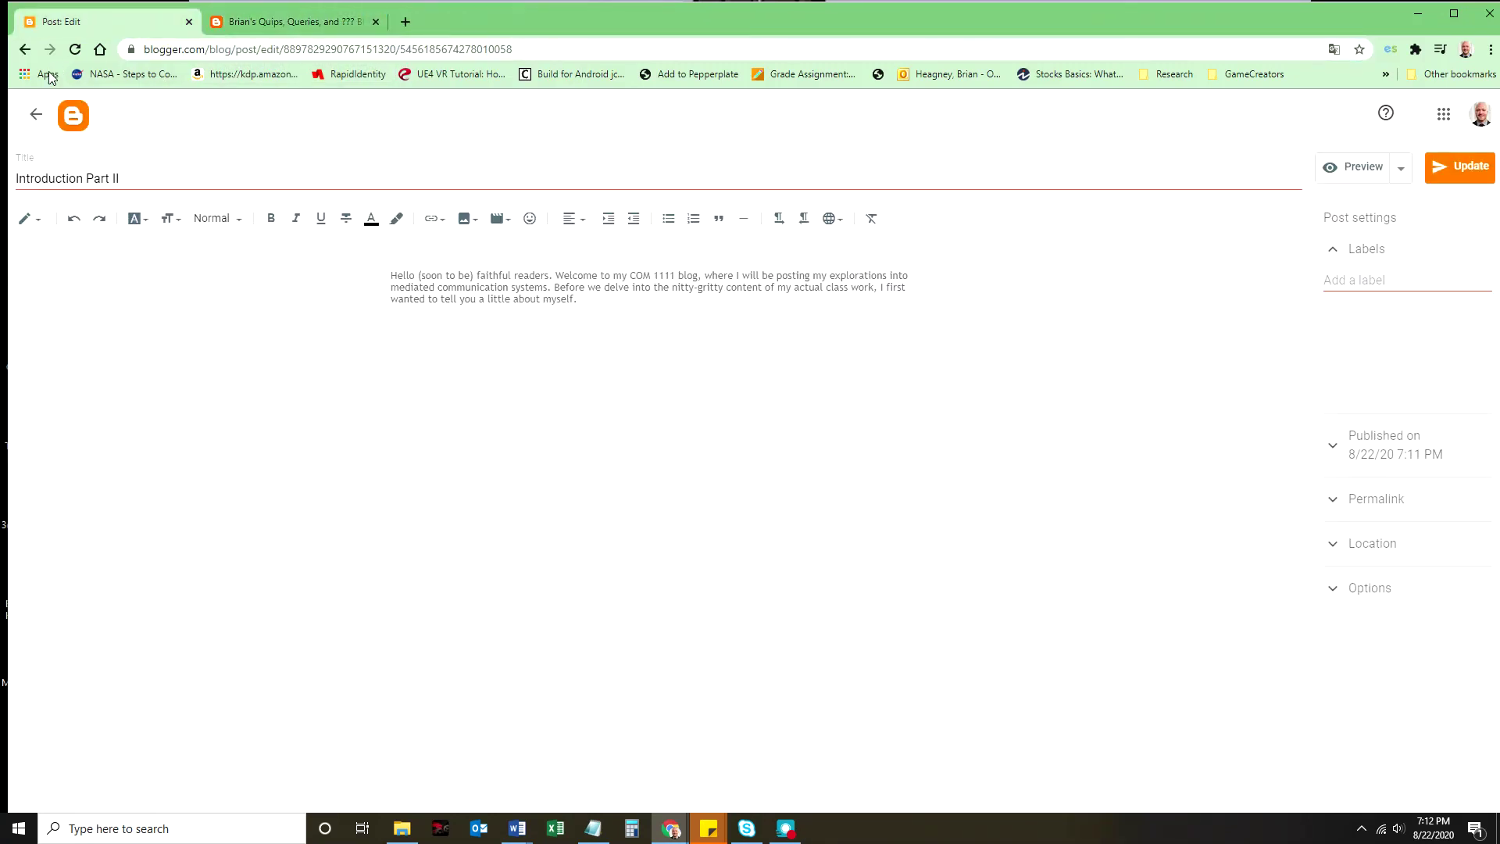
pyautogui.click(36, 114)
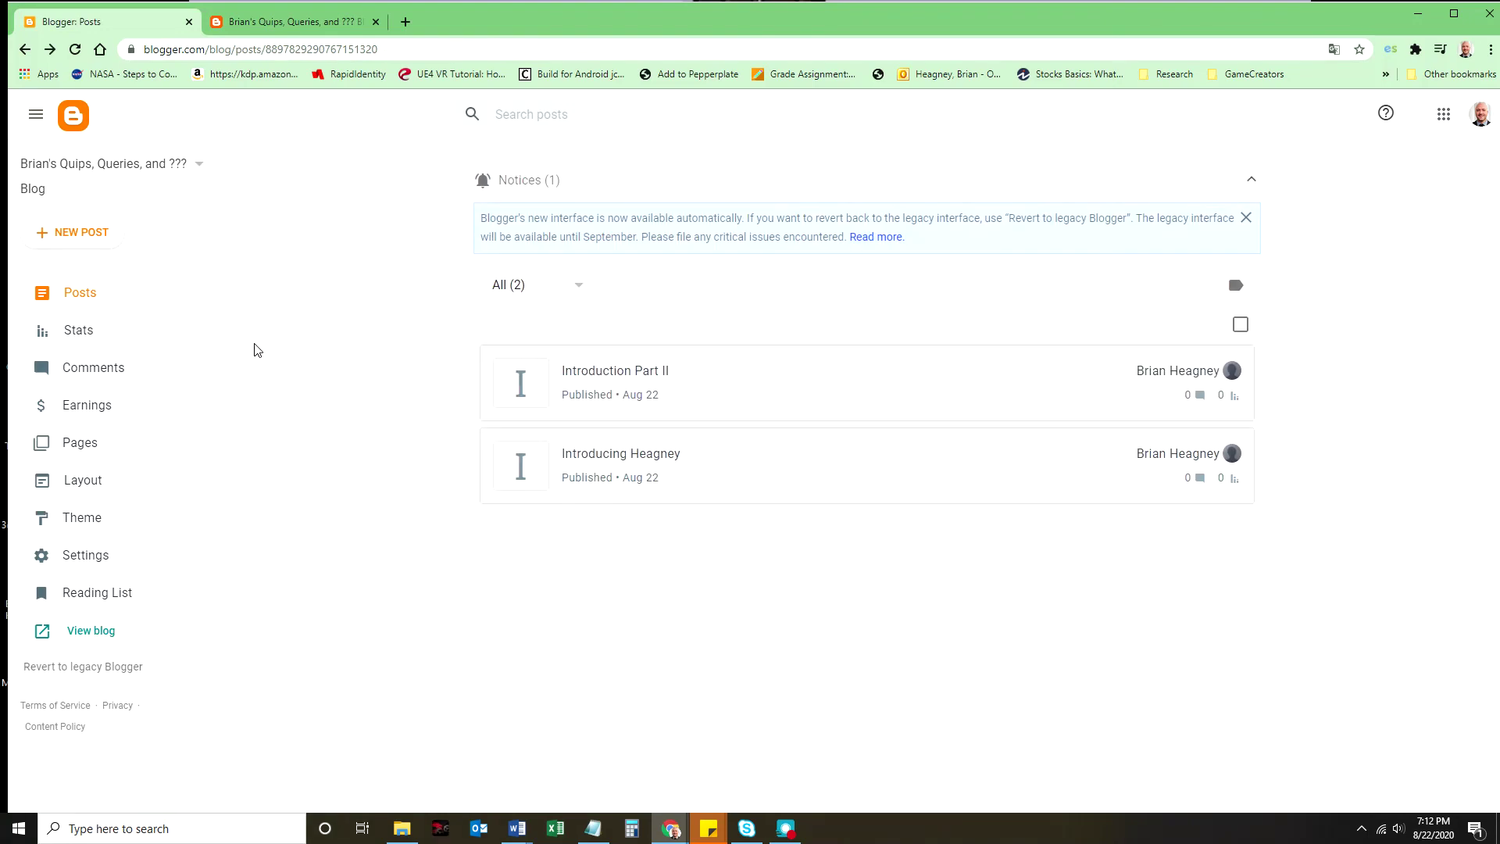